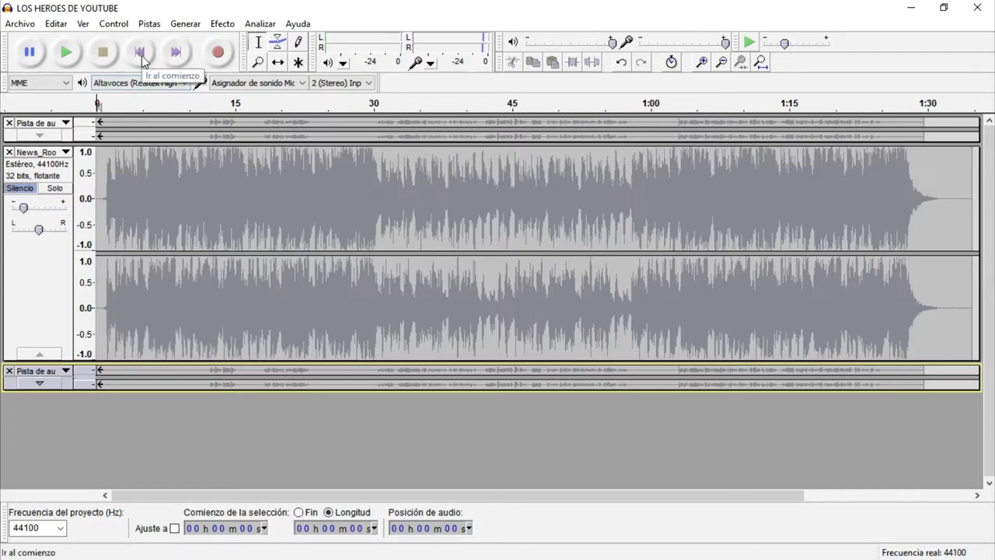
Record a vocal take about 4 seconds long on a new track from the project start
click(223, 60)
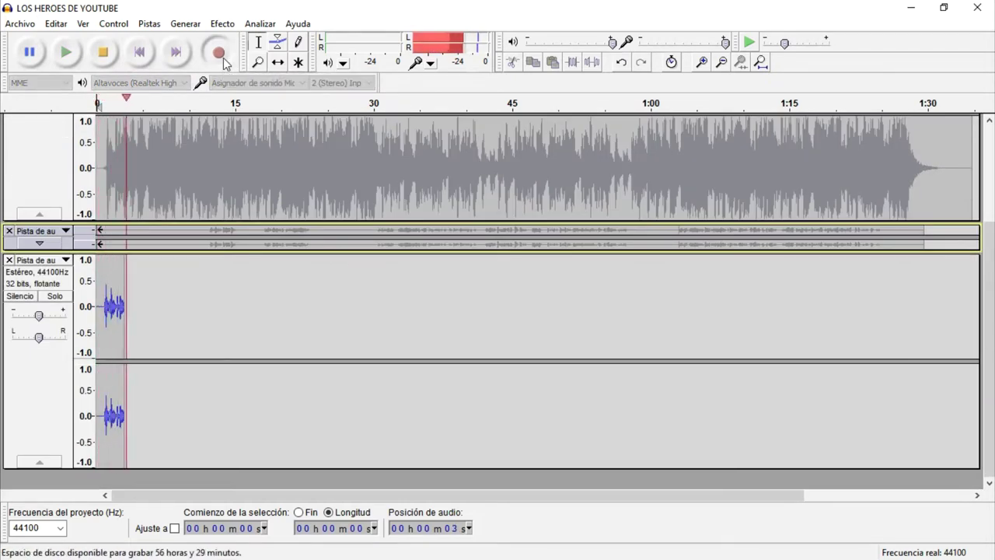
key(space)
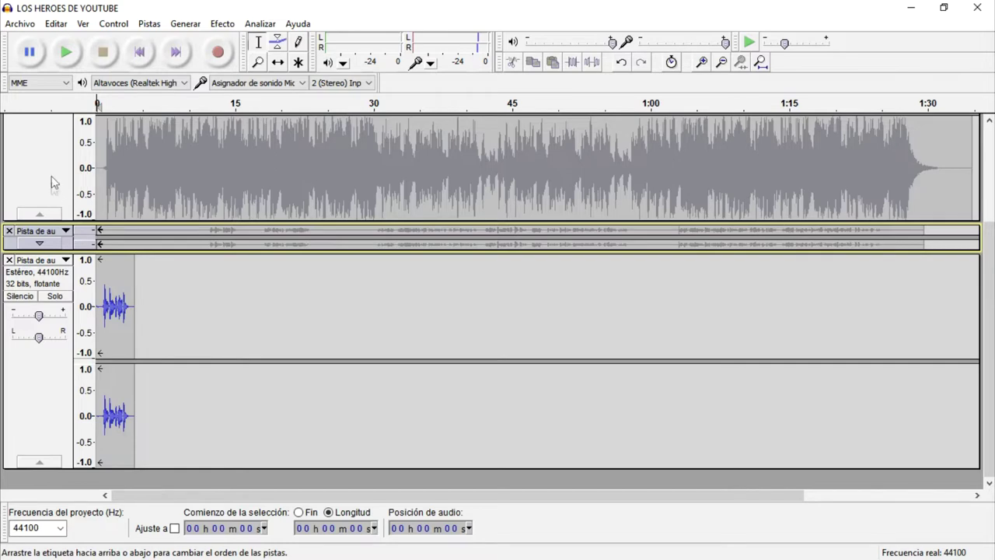
Unmute the music track, mute the new vocal take, and play the first few seconds from the beginning
mouse_move(50, 186)
mouse_down()
mouse_move(52, 249)
mouse_move(33, 175)
mouse_move(31, 184)
mouse_up()
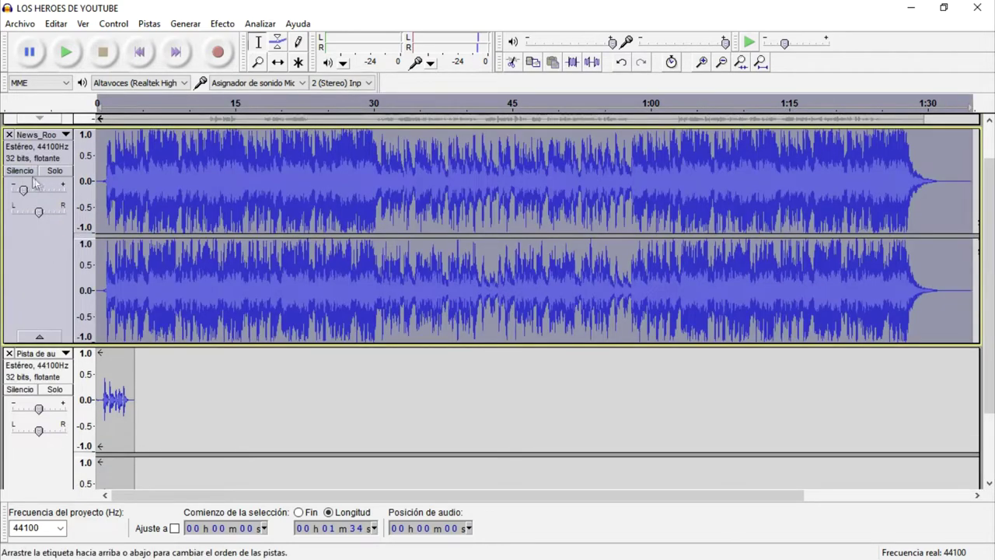
click(29, 390)
click(142, 52)
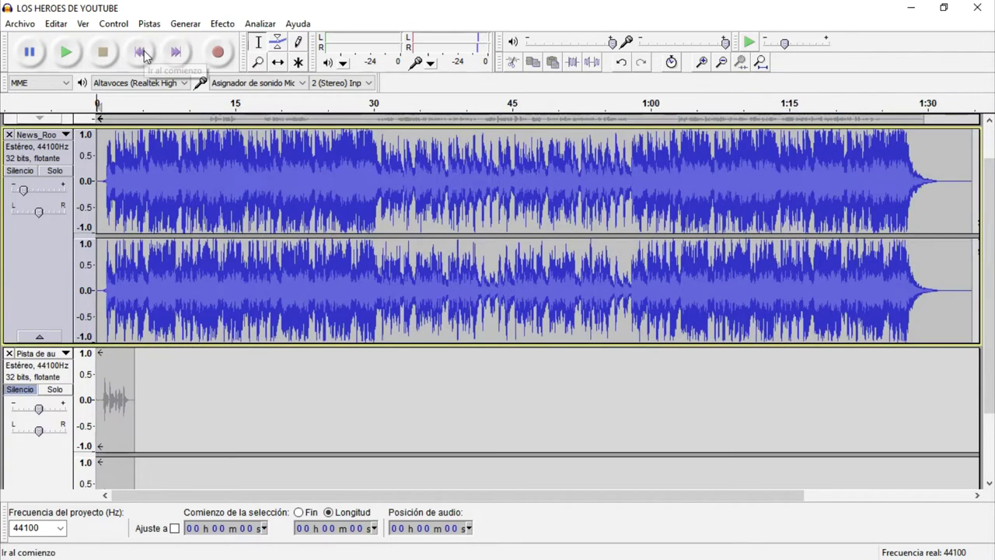
key(space)
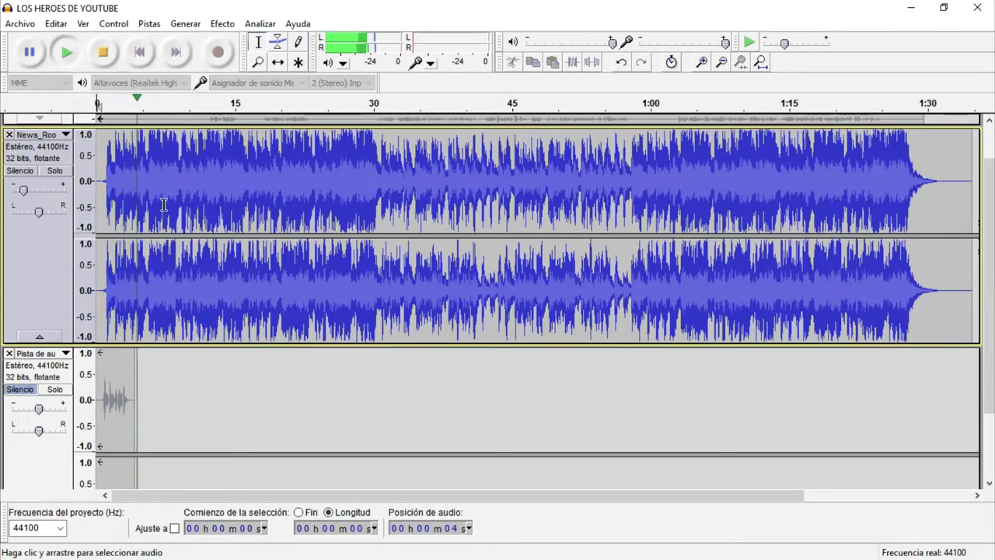
key(space)
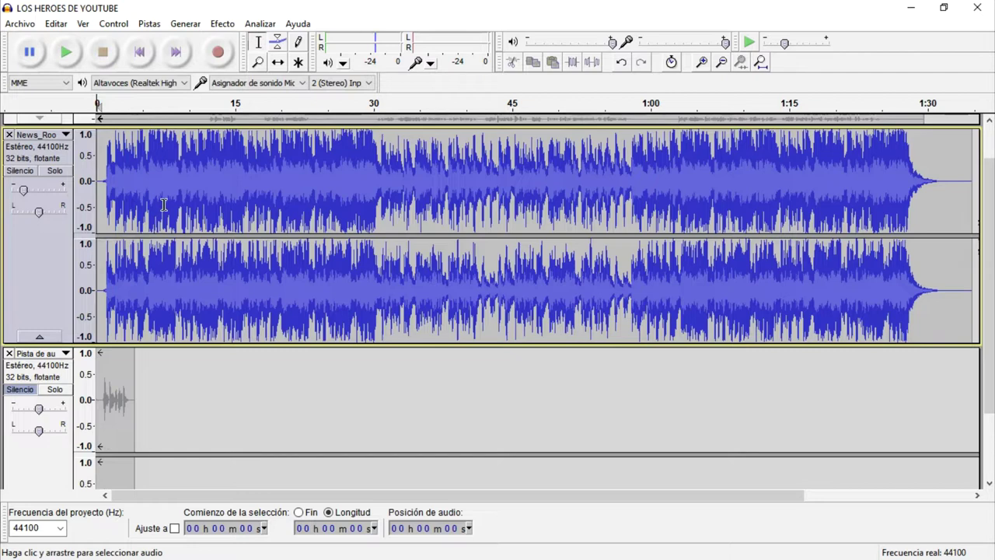
Unmute the new take, move the collapsed vocal track to just below the music track, and expand it
click(23, 390)
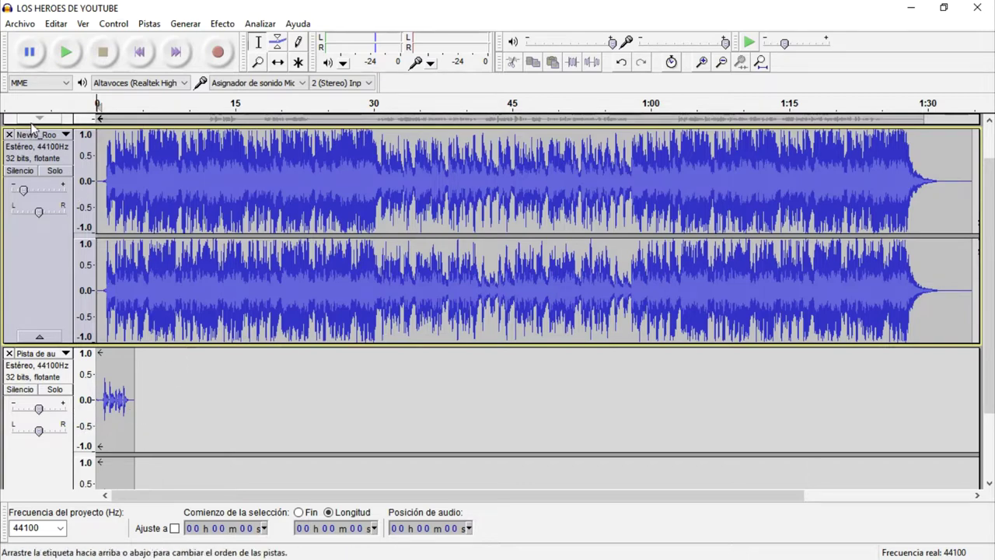
drag(13, 121, 40, 342)
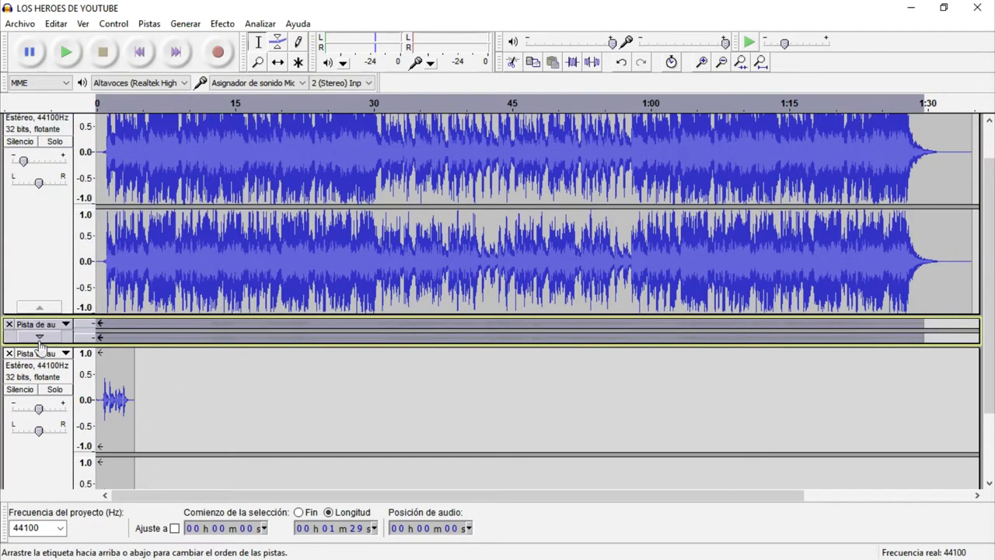
click(40, 338)
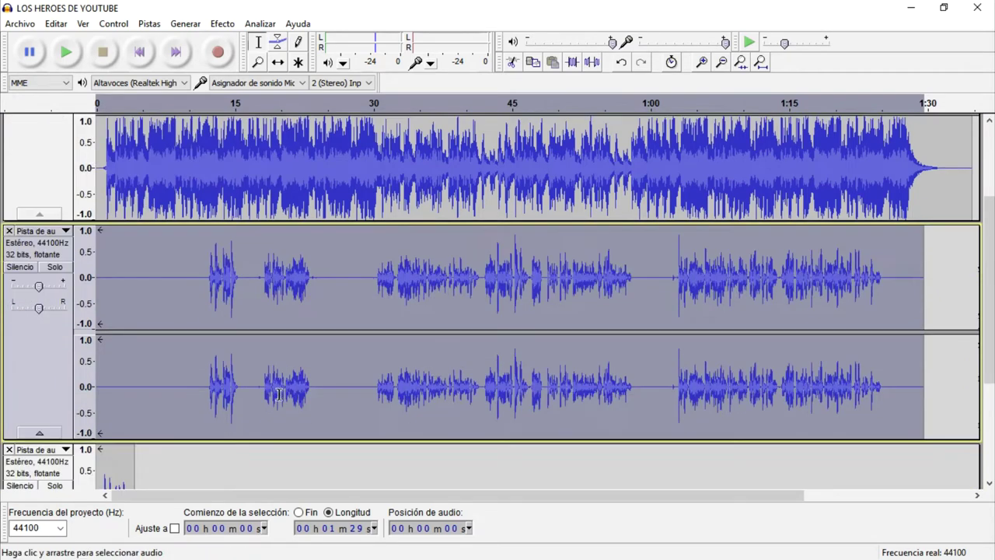
Time-shift the new take so its voice starts at about 12 seconds, in line with the existing vocal
scroll(268, 391, down, 3)
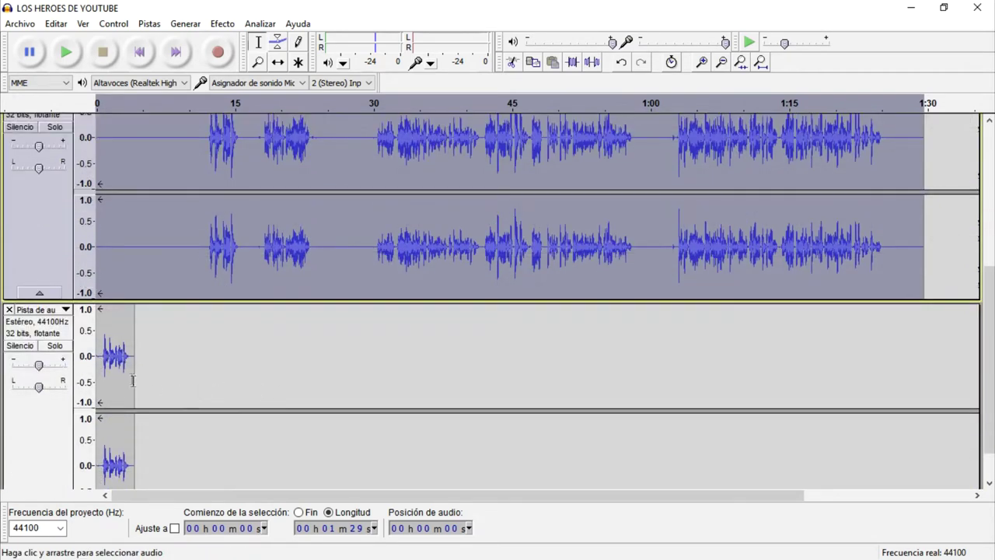
double_click(116, 364)
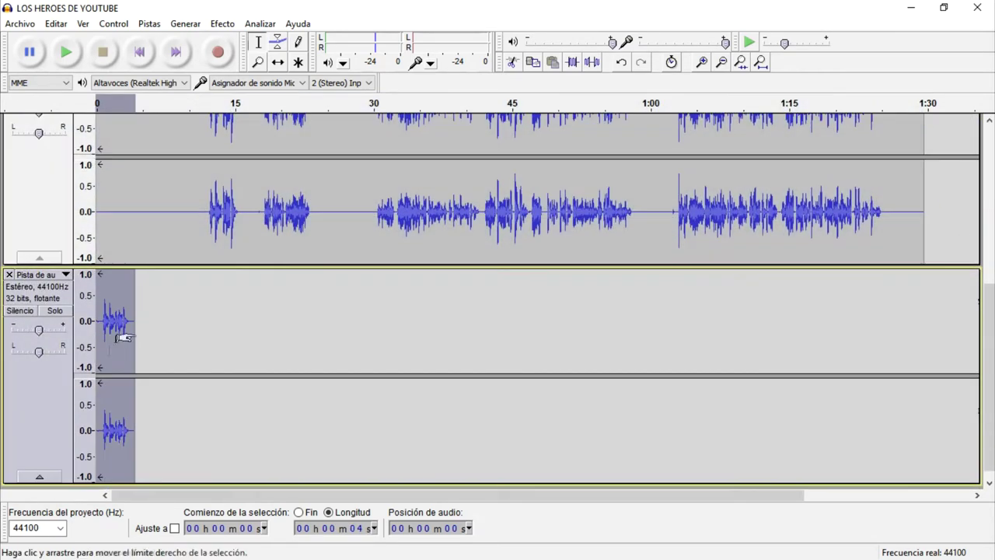
click(206, 217)
scroll(210, 216, up, 2)
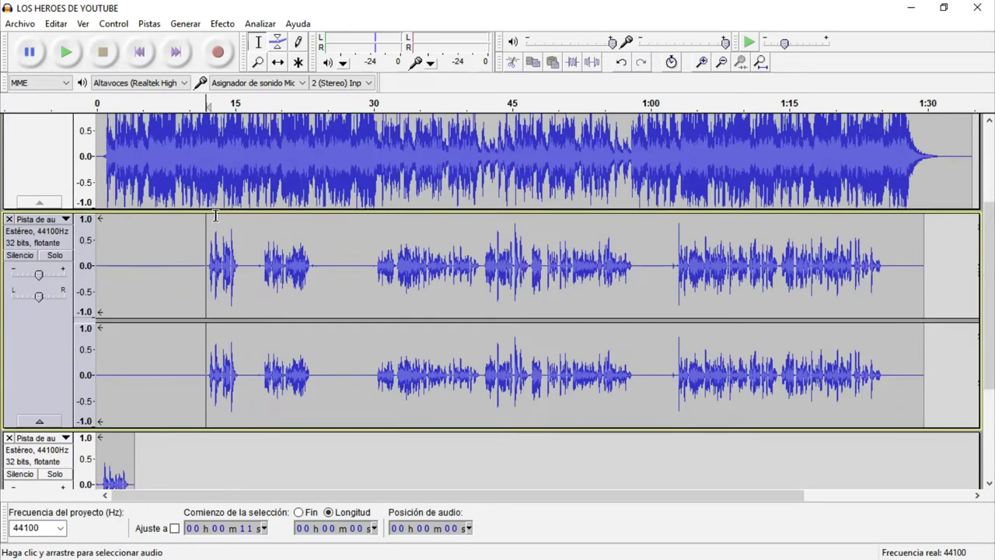
click(210, 201)
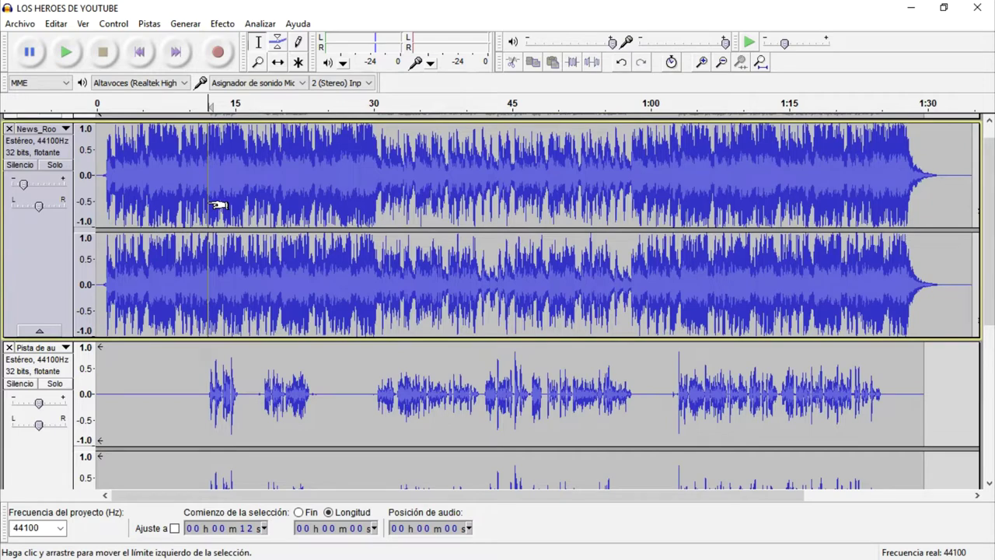
scroll(219, 204, down, 5)
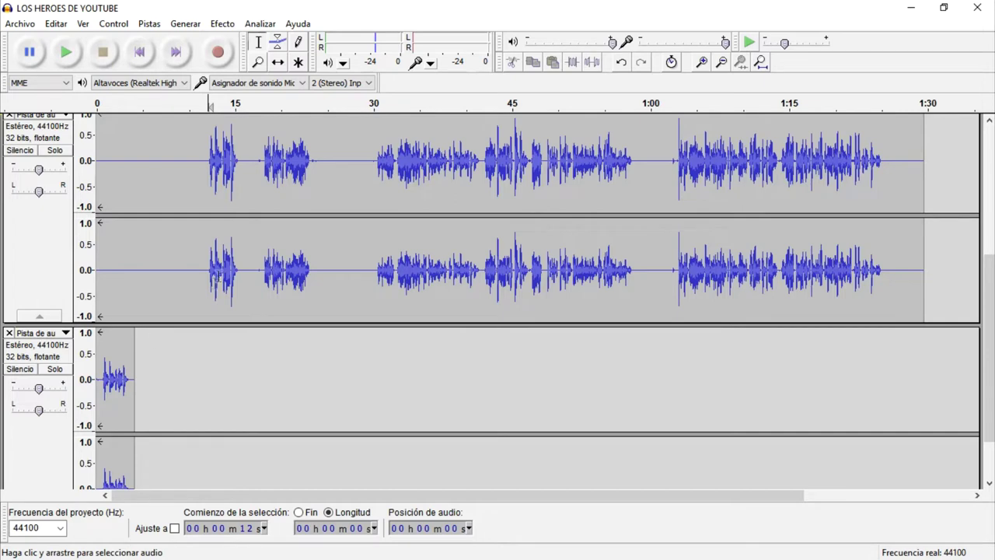
click(278, 63)
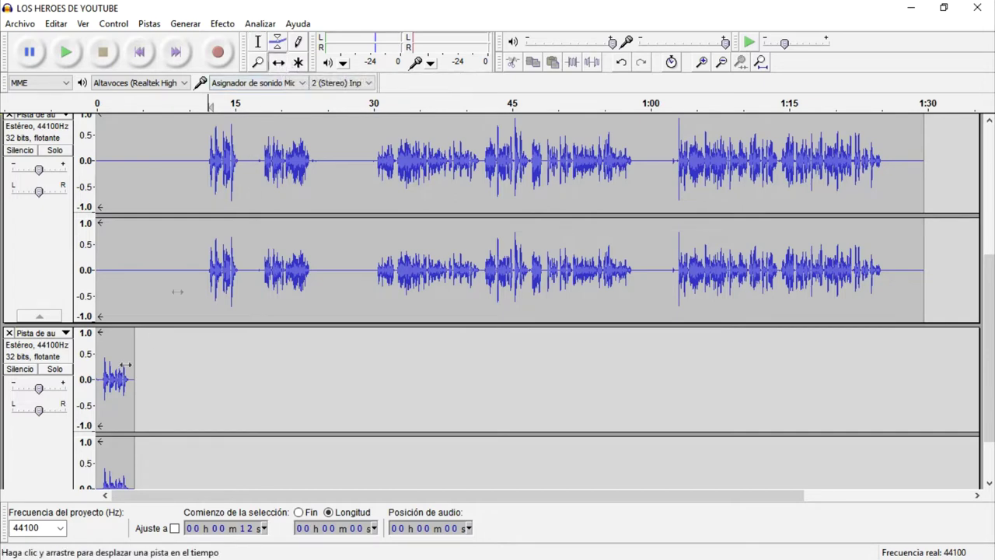
drag(112, 381, 208, 341)
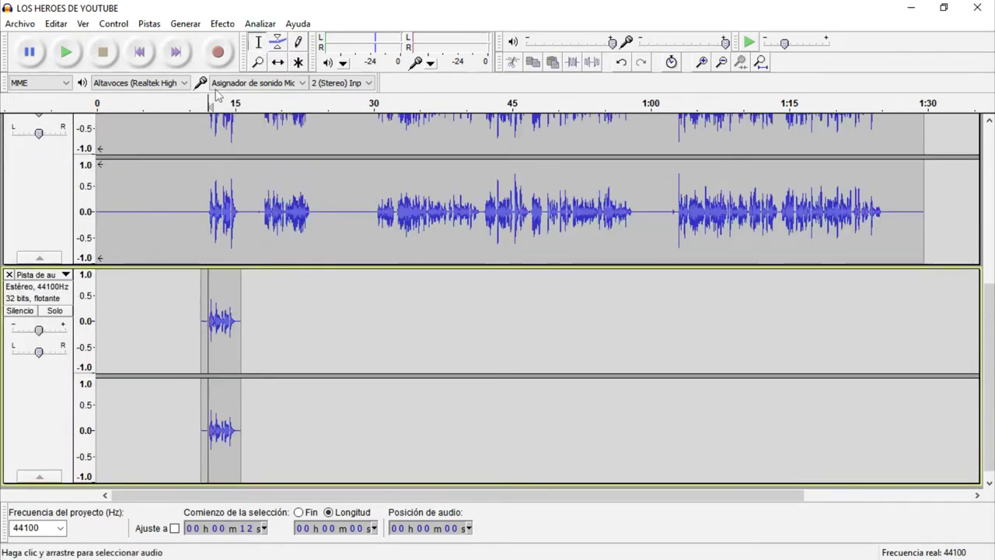
Trim the new take to its voiced part, from about 12.3 to 15.0 seconds, removing the silence around it
click(703, 63)
click(703, 64)
click(704, 63)
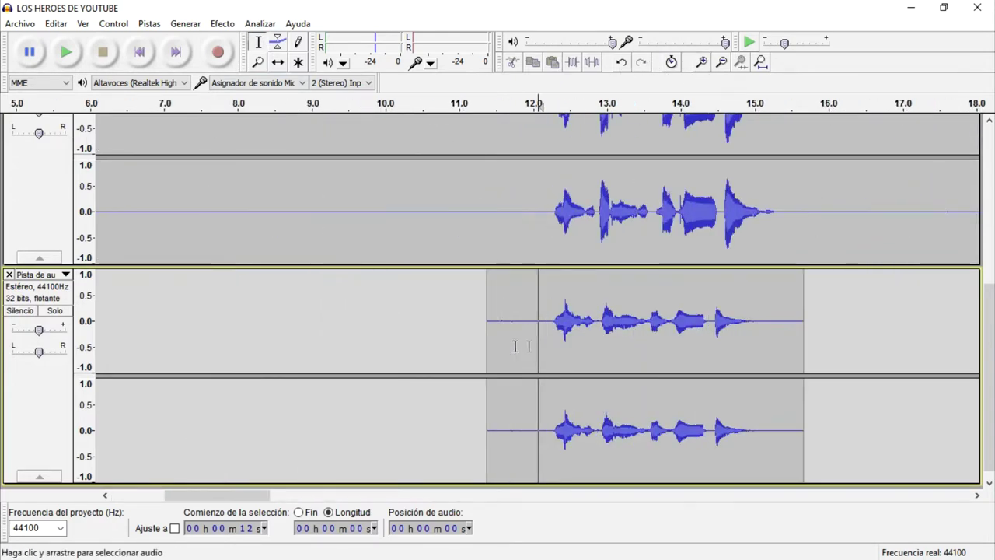
drag(556, 328, 752, 350)
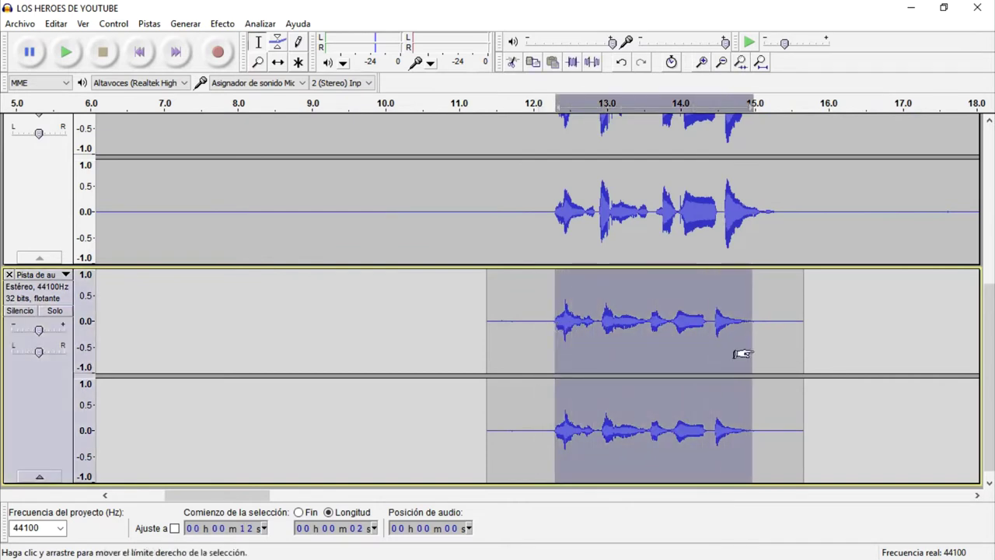
click(575, 64)
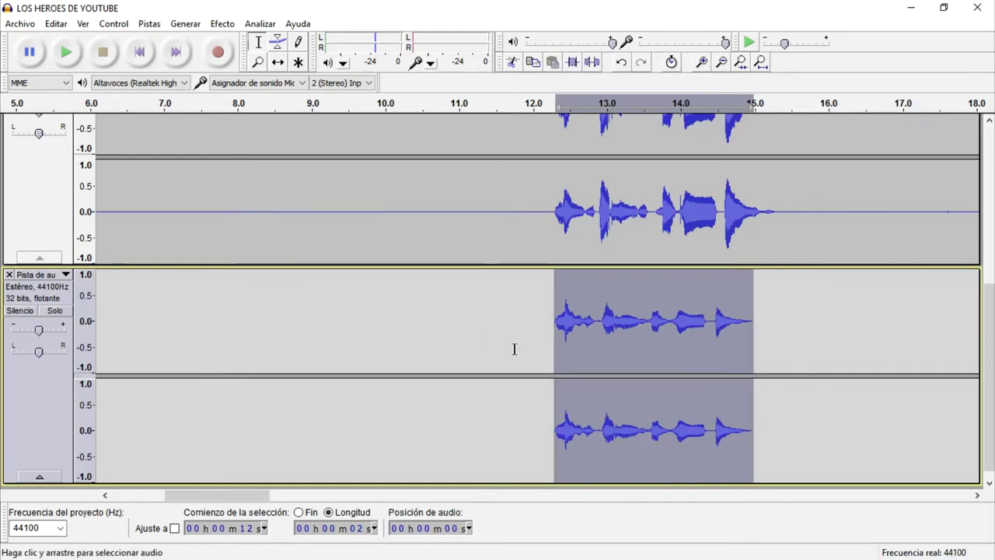
Time-shift the trimmed take earlier so that it starts at about 9.7 seconds
scroll(527, 349, up, 3)
scroll(527, 349, down, 4)
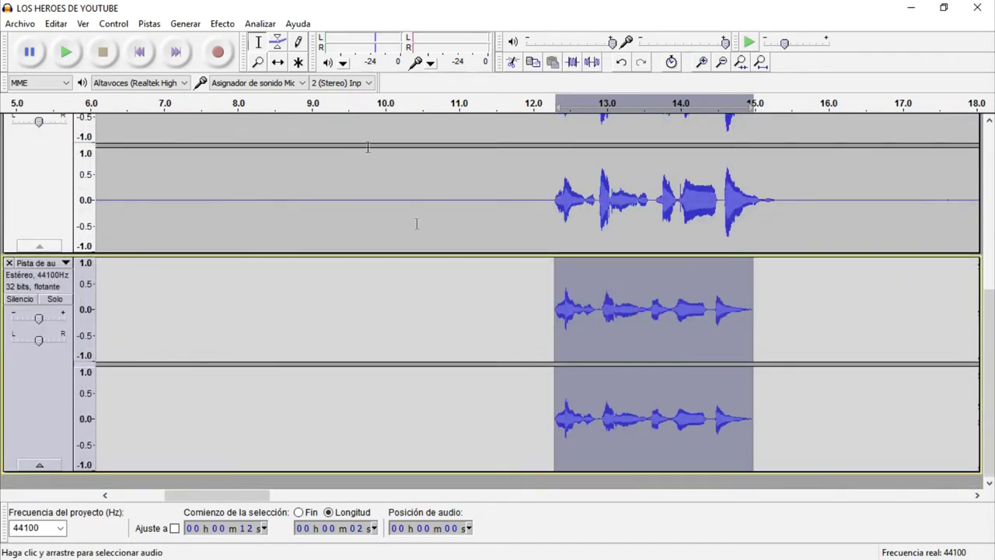
click(278, 62)
drag(627, 342, 433, 313)
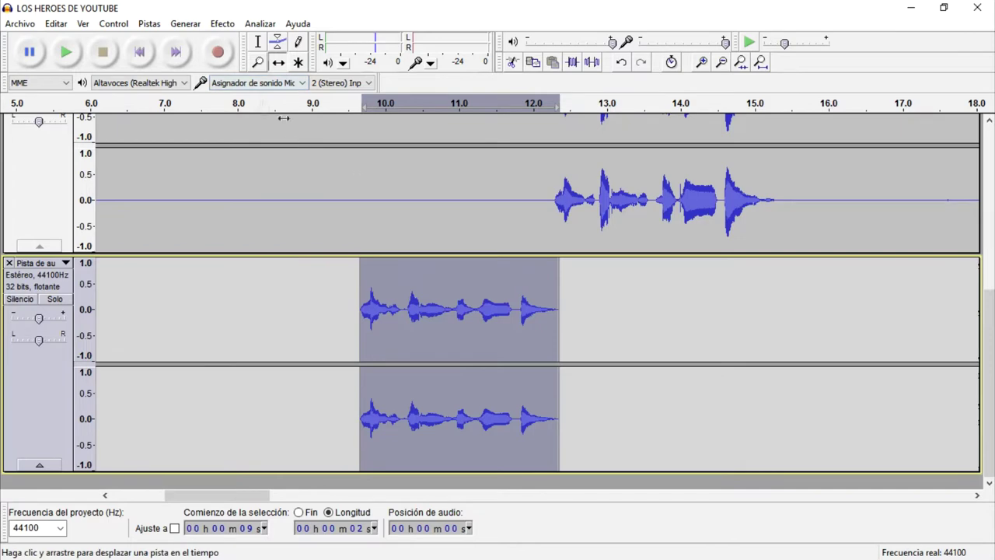
Split the existing vocal track at about 12.3 seconds, right where the voice starts
click(82, 25)
mouse_move(57, 27)
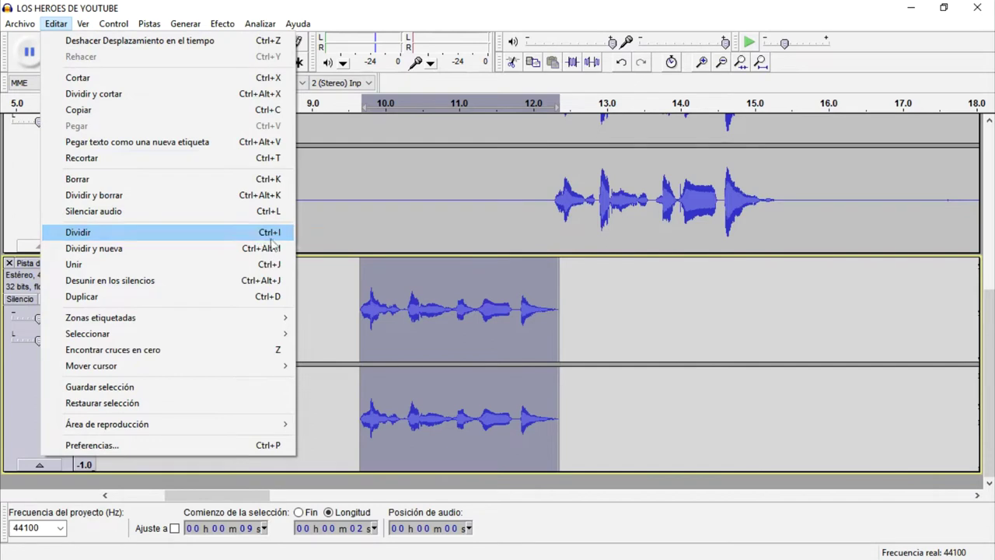
click(343, 271)
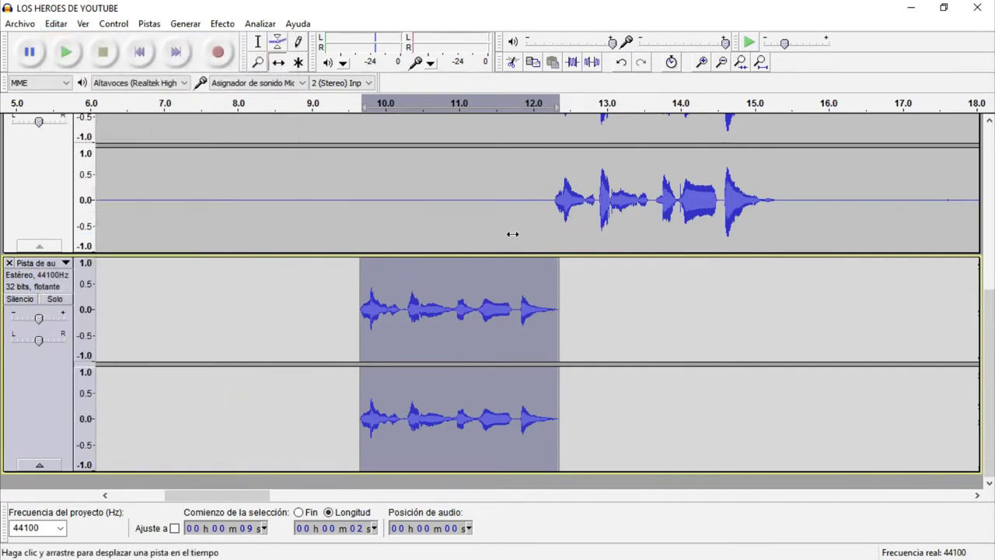
key(F1)
click(554, 209)
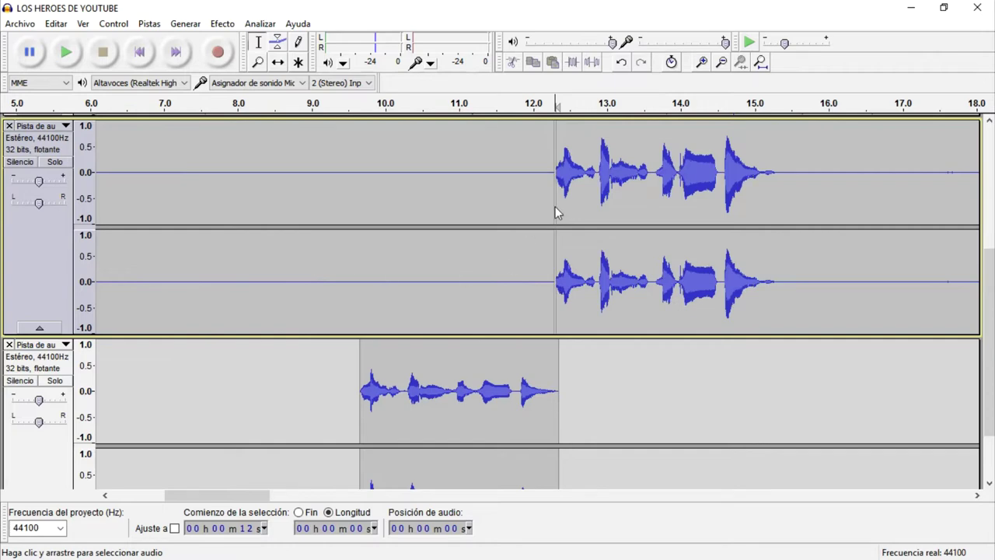
Check the split by selecting the clip on each side of it, and undo the split
click(708, 63)
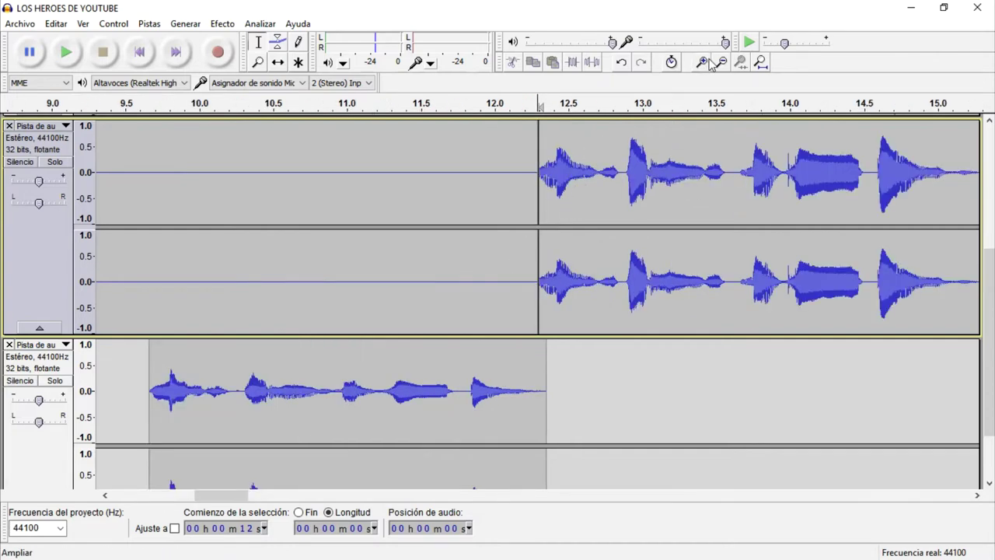
click(708, 63)
click(709, 62)
click(708, 62)
click(709, 62)
click(709, 62)
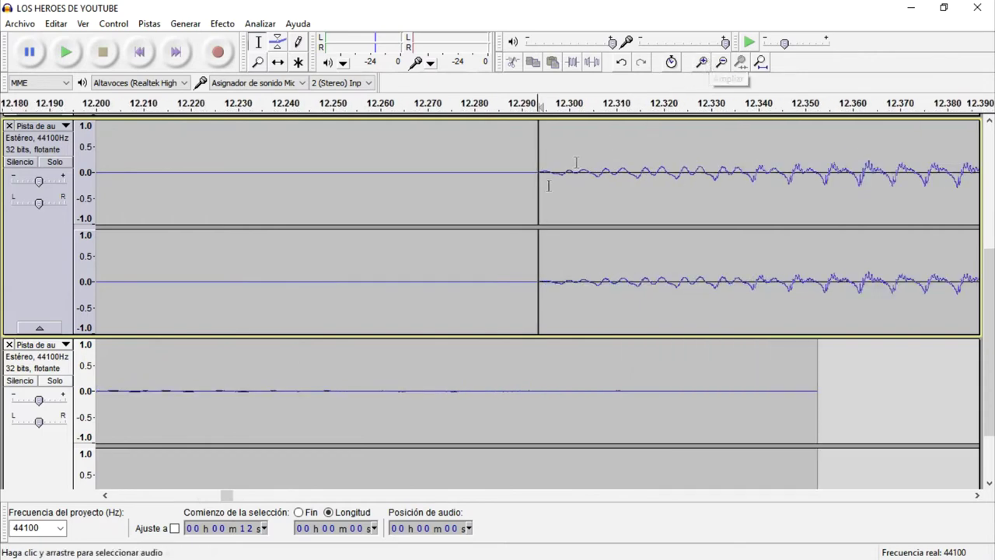
click(519, 216)
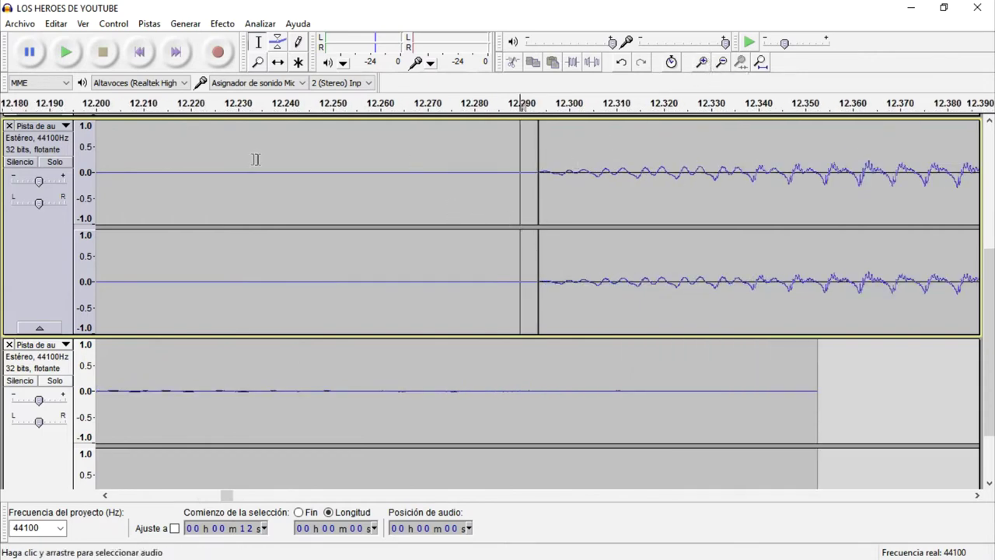
double_click(274, 192)
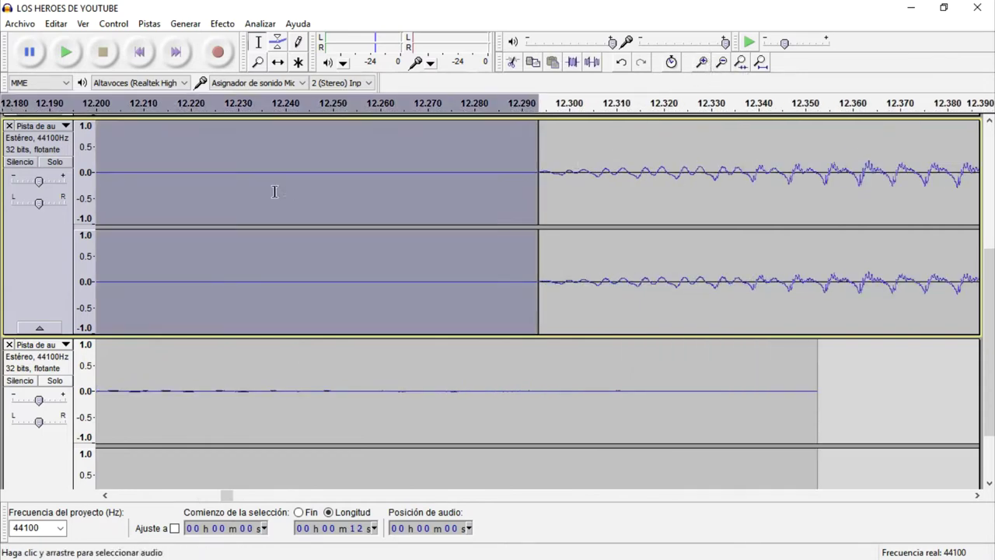
double_click(591, 200)
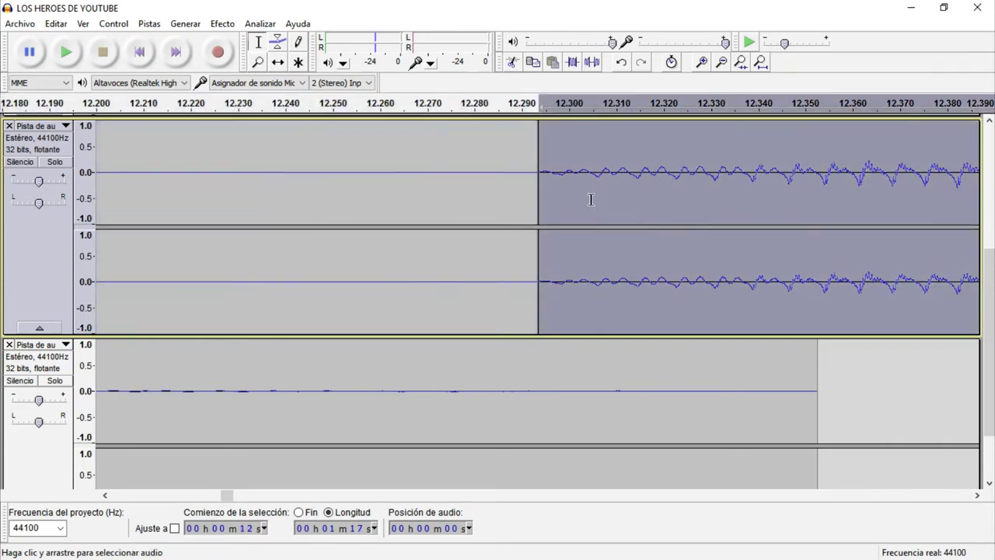
click(761, 61)
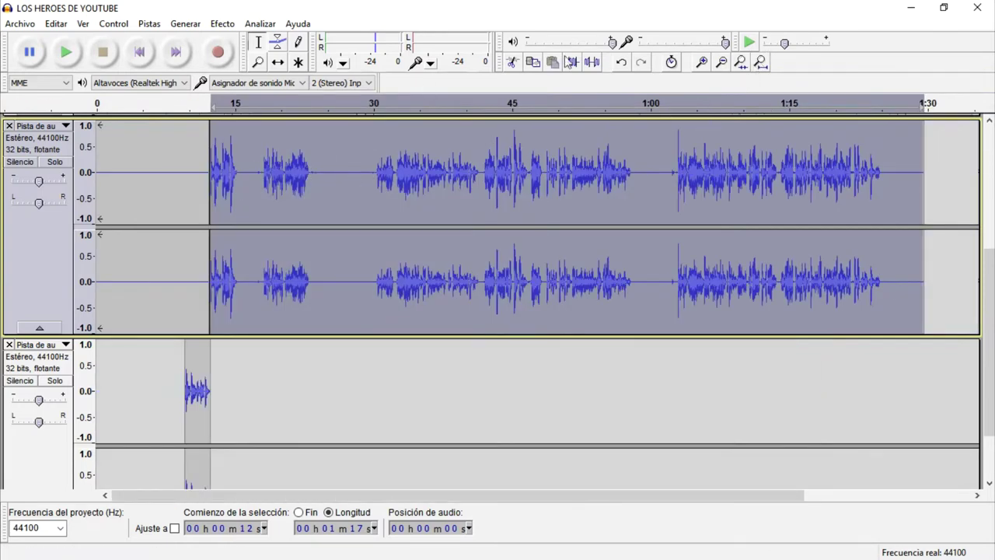
click(622, 62)
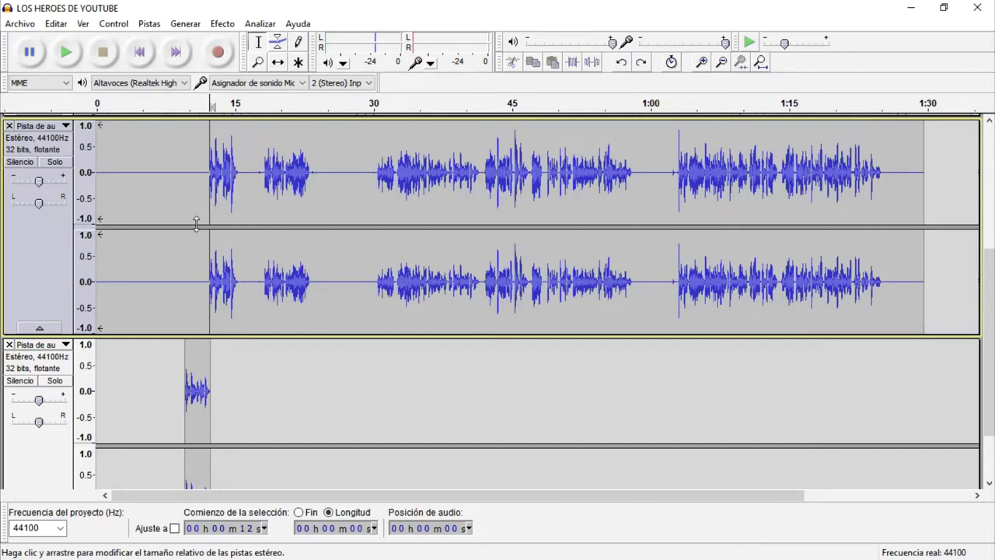
Time-shift the trimmed take to start at about 12.3 seconds, aligned with the first phrase of the existing vocal
click(196, 397)
click(278, 62)
mouse_move(199, 298)
mouse_down()
mouse_move(251, 295)
mouse_move(218, 293)
mouse_up()
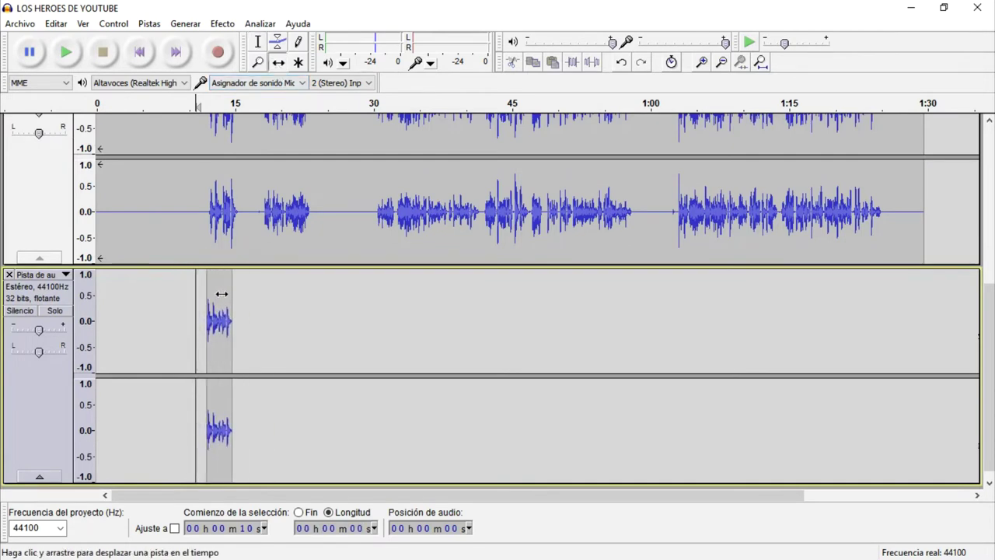
scroll(222, 293, up, 1)
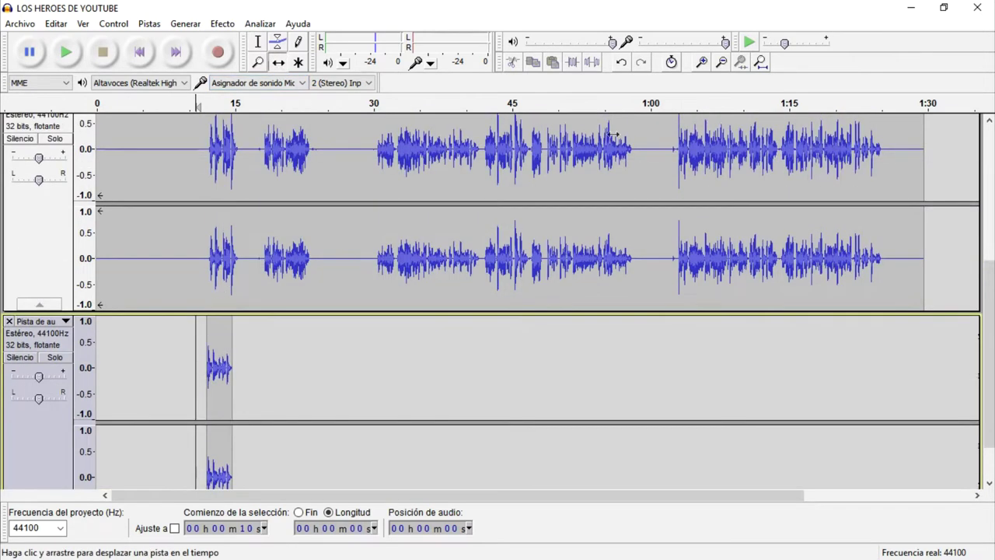
click(703, 64)
click(702, 64)
click(703, 63)
drag(712, 384, 732, 379)
scroll(732, 380, down, 1)
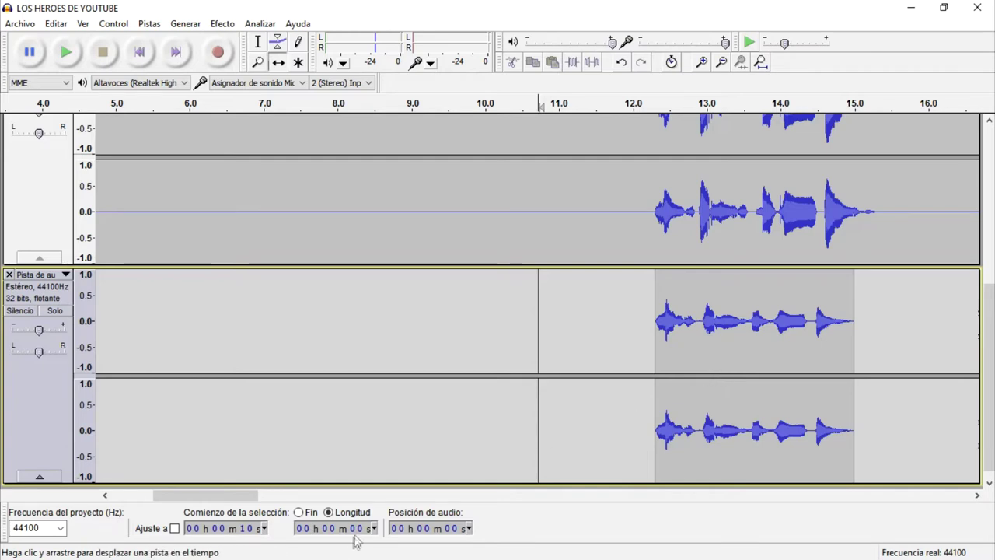
scroll(578, 288, up, 1)
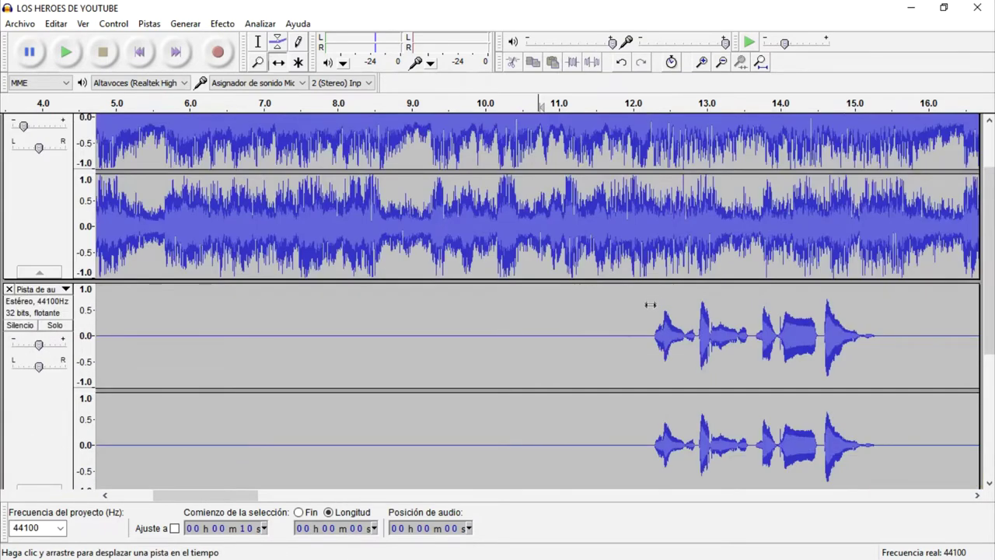
Add a label at about 12.3 seconds, just before the first phrase of the existing vocal
click(266, 48)
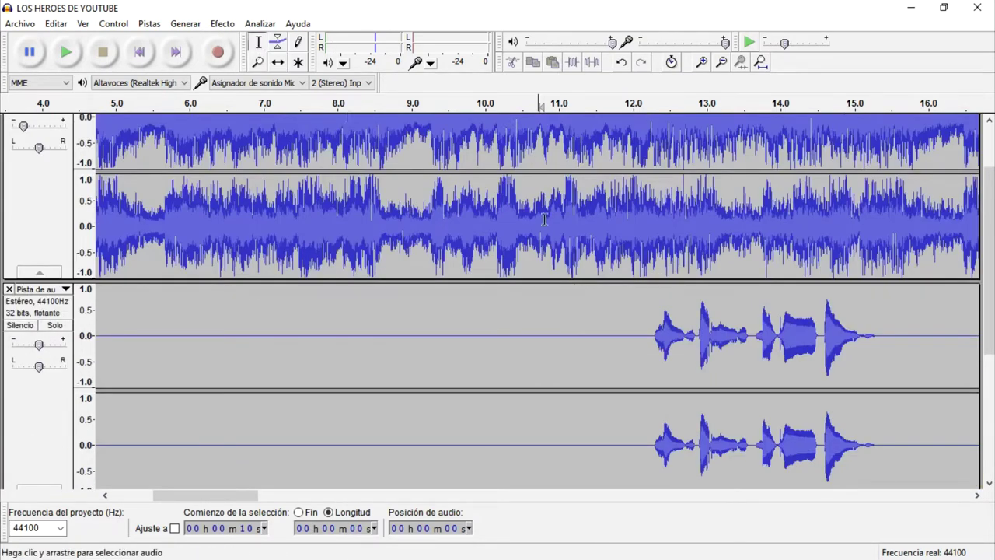
click(656, 275)
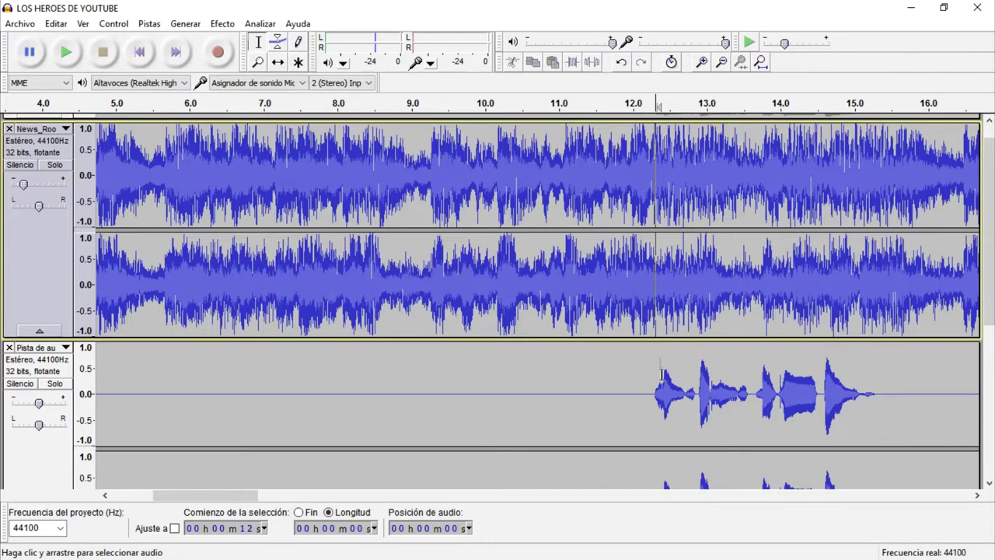
click(652, 331)
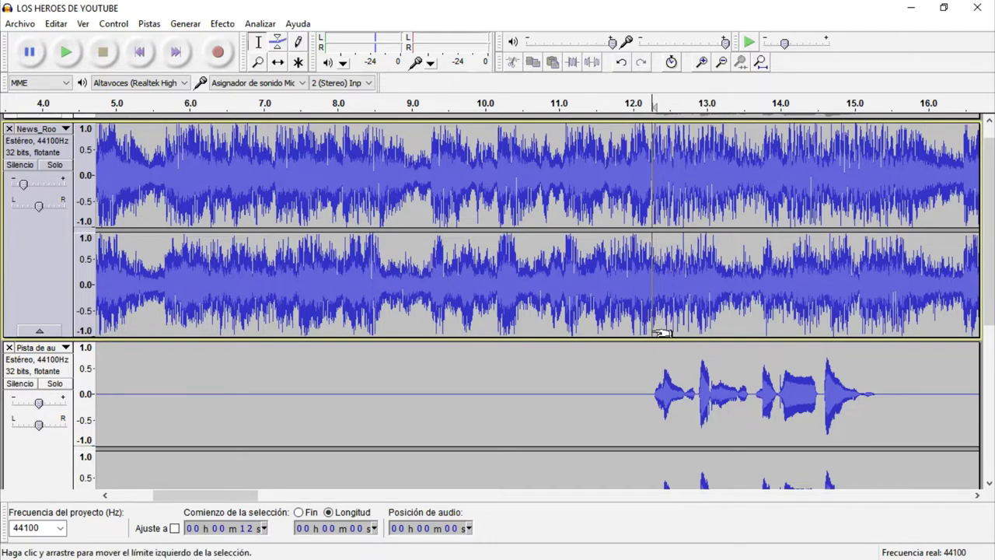
click(149, 24)
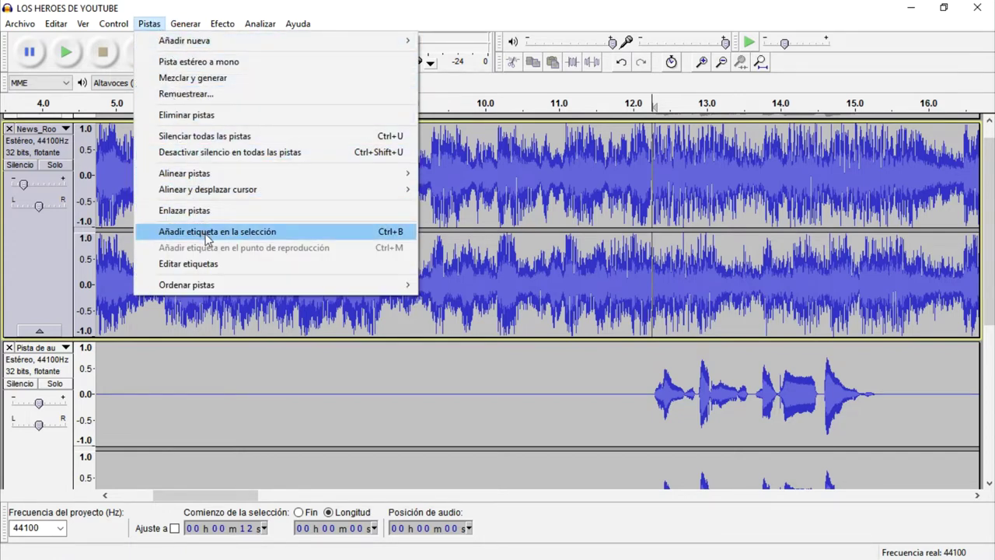
click(401, 233)
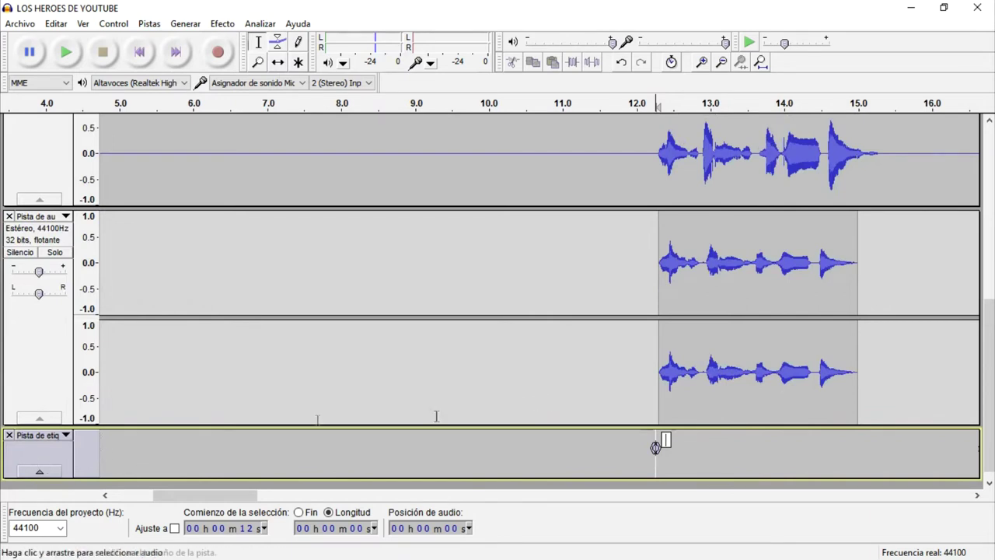
Time-shift the recorded take slightly earlier so its start snaps to the label at about 12.3 seconds
click(280, 67)
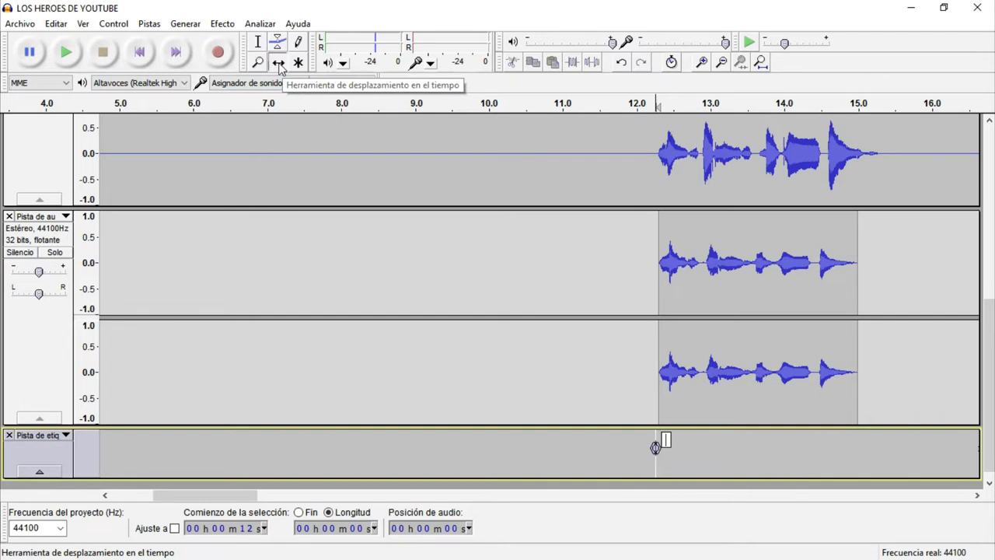
mouse_move(729, 360)
mouse_down()
mouse_move(789, 360)
mouse_move(727, 357)
mouse_up()
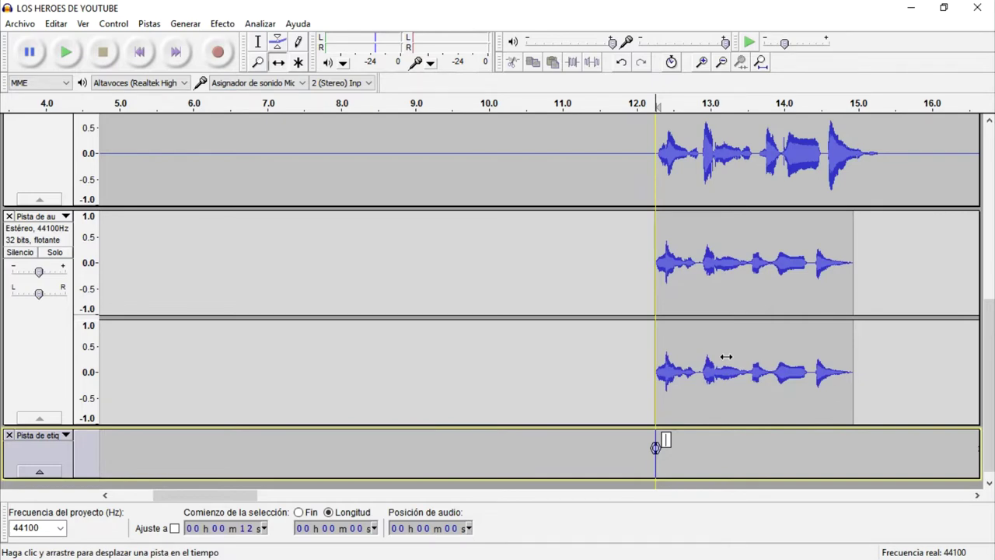
drag(727, 357, 726, 357)
Solo the music track, listen to it from about 11.6 seconds, and turn solo off again
scroll(647, 167, up, 5)
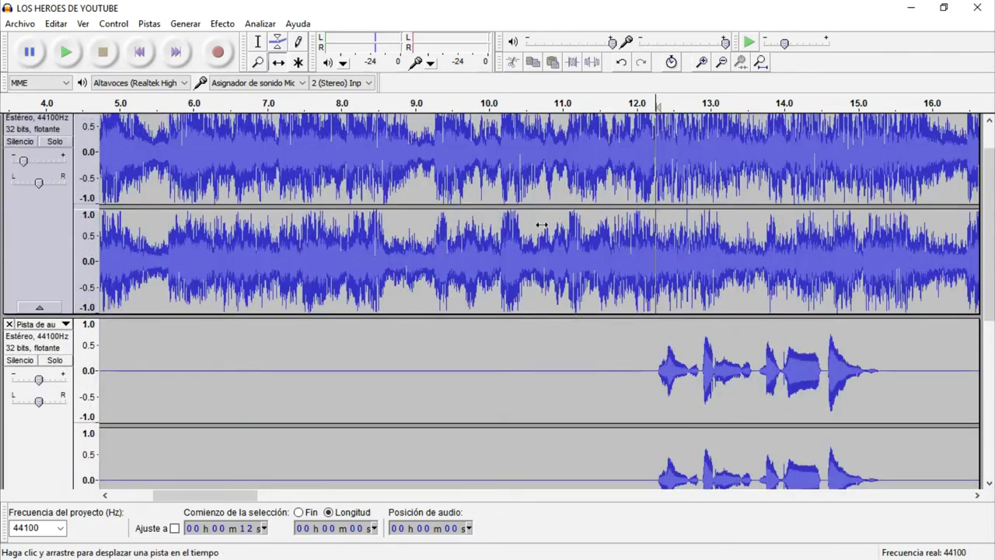
click(58, 145)
scroll(611, 270, up, 1)
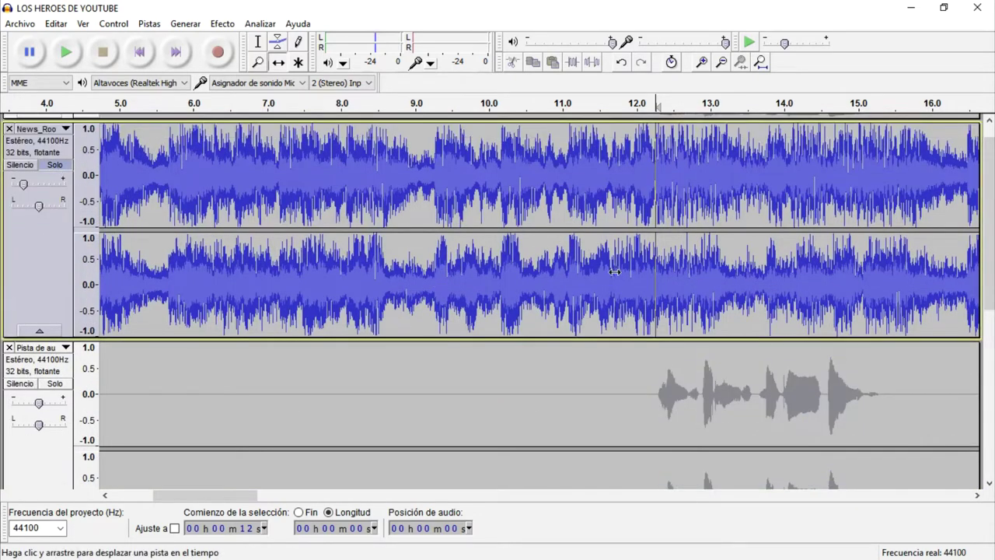
key(F1)
click(606, 300)
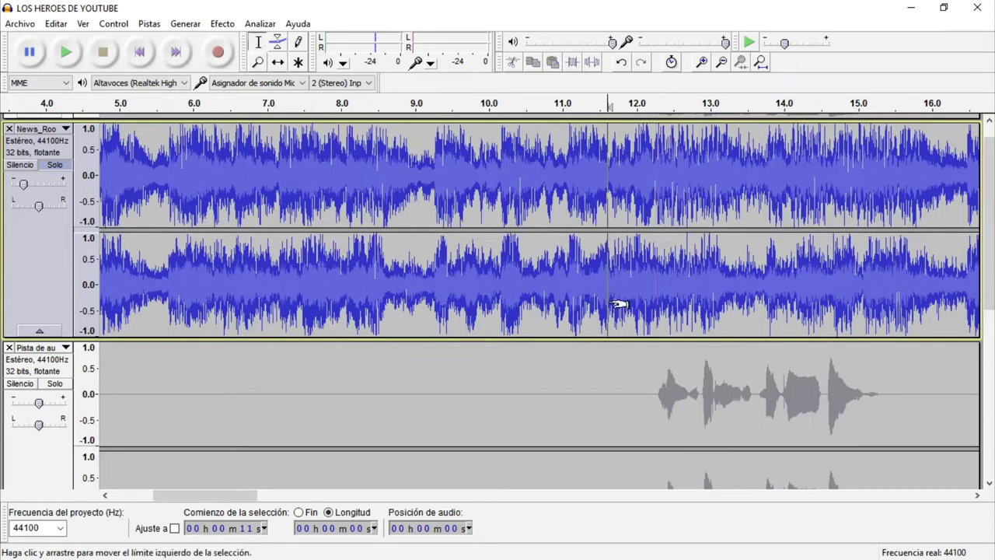
key(space)
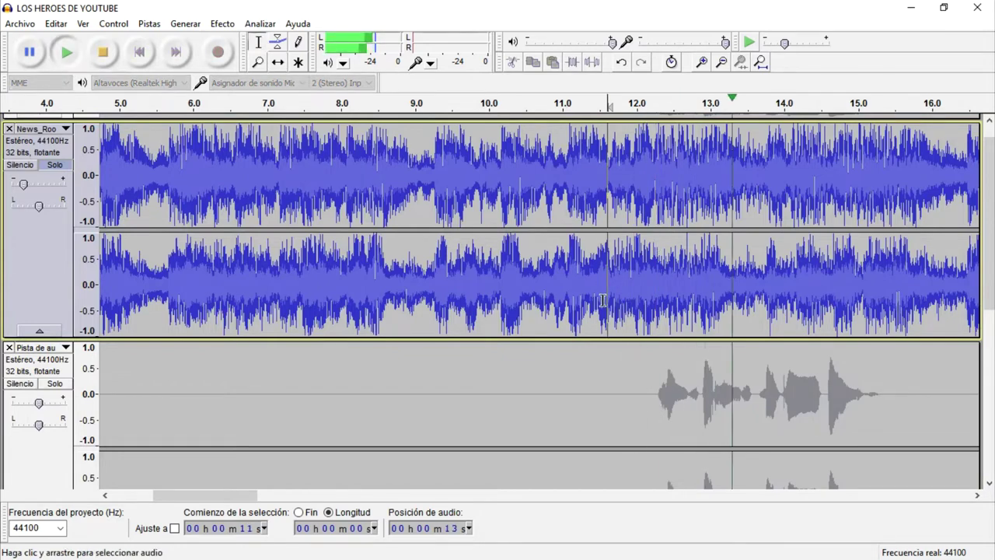
key(space)
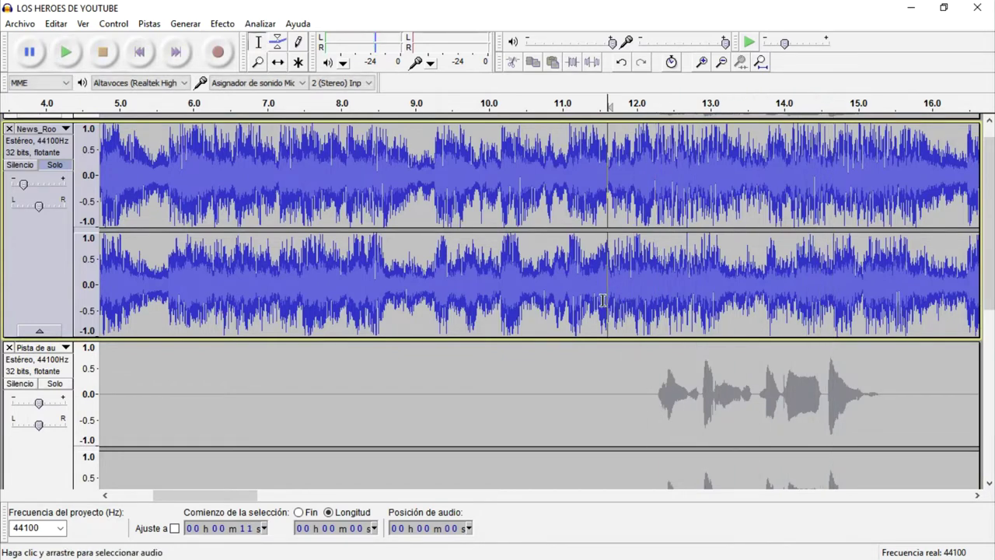
click(648, 305)
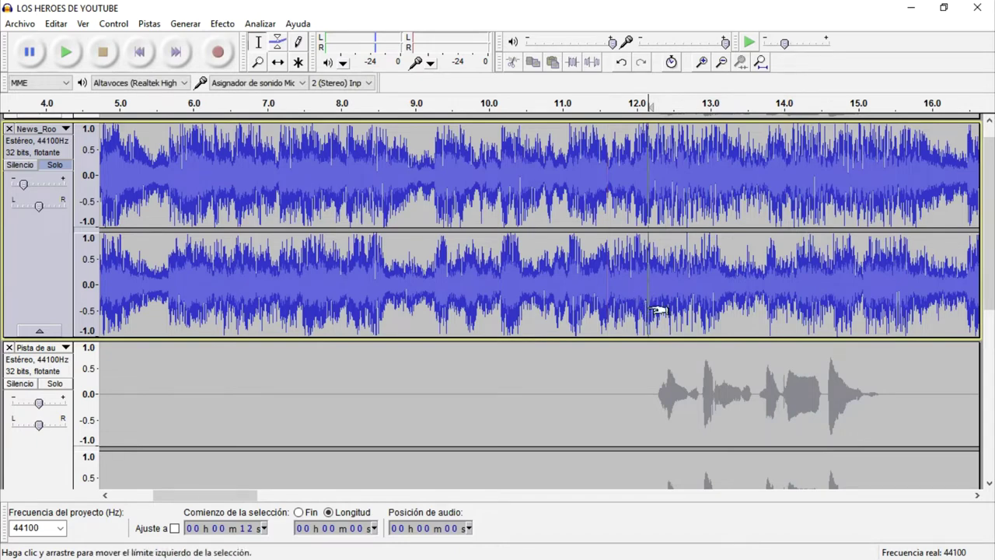
click(54, 165)
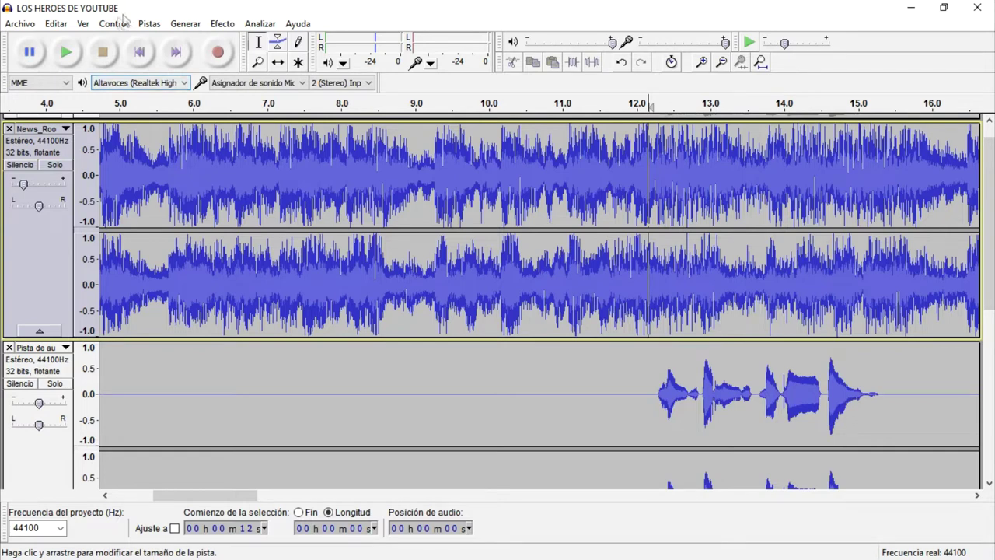
Move the label in the label track to about 12.7 seconds
click(149, 23)
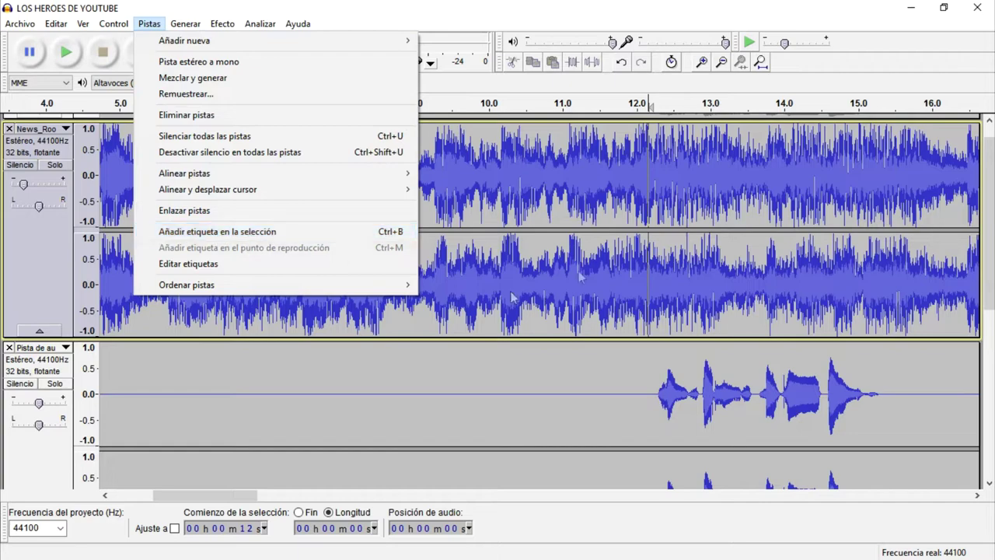
click(652, 285)
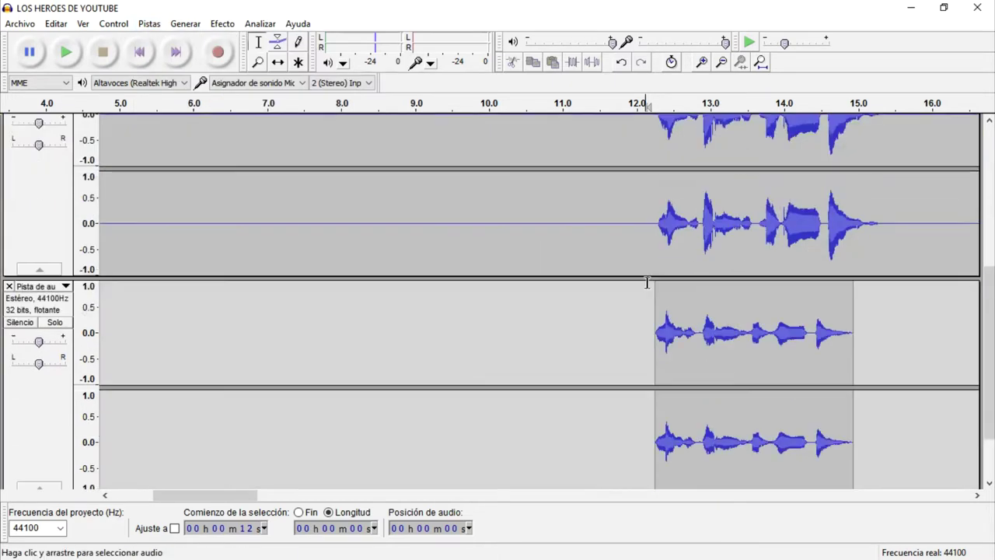
scroll(647, 282, down, 5)
click(644, 452)
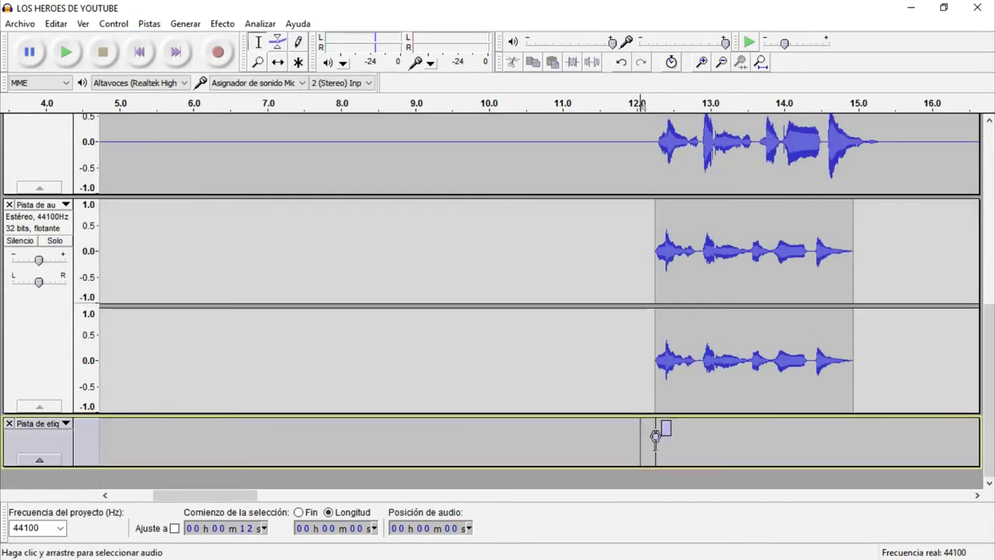
drag(661, 438, 689, 437)
Time-shift the recorded take so its start lines up with the label at about 12.7 seconds
click(679, 348)
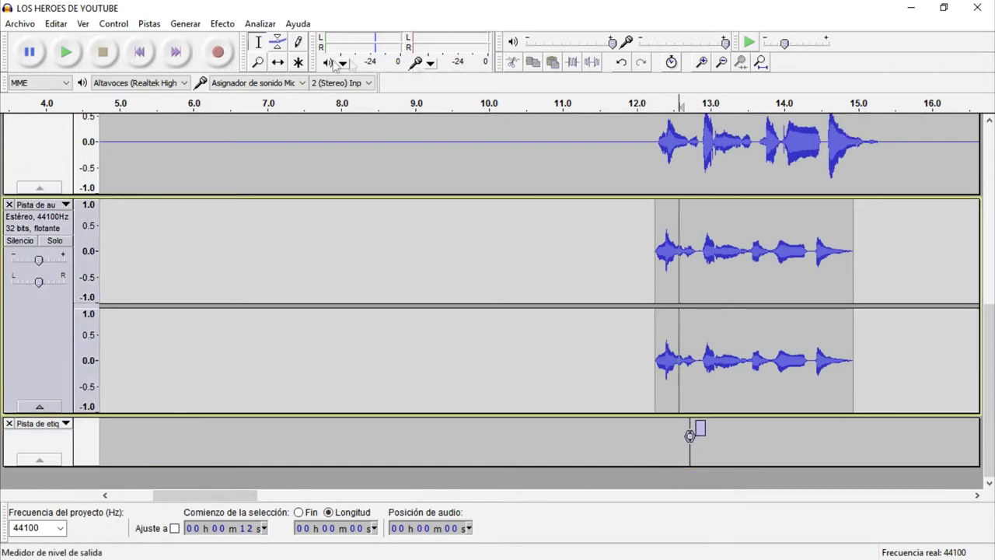
click(278, 64)
drag(729, 350, 765, 353)
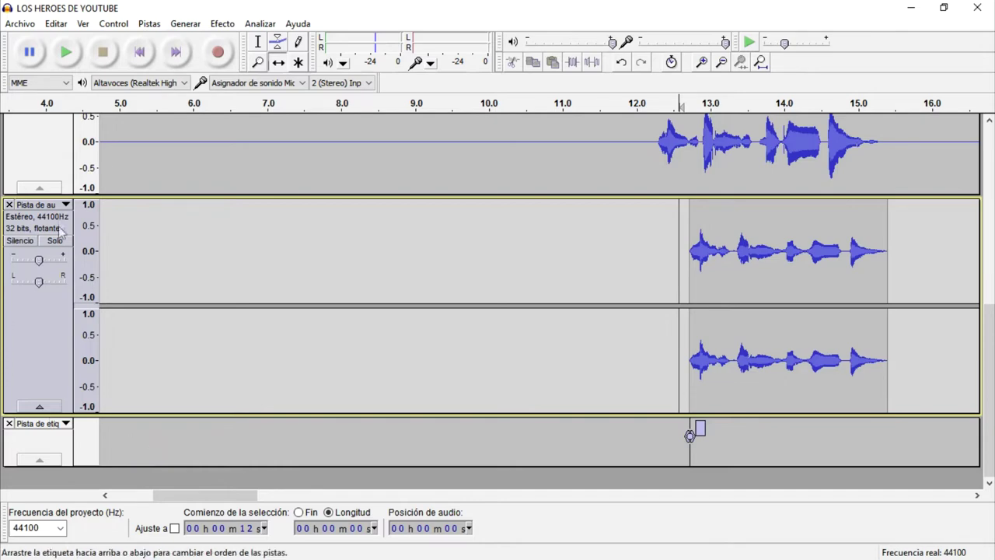
Delete the recorded take's track and the label track, keeping the existing vocal and music tracks
click(10, 206)
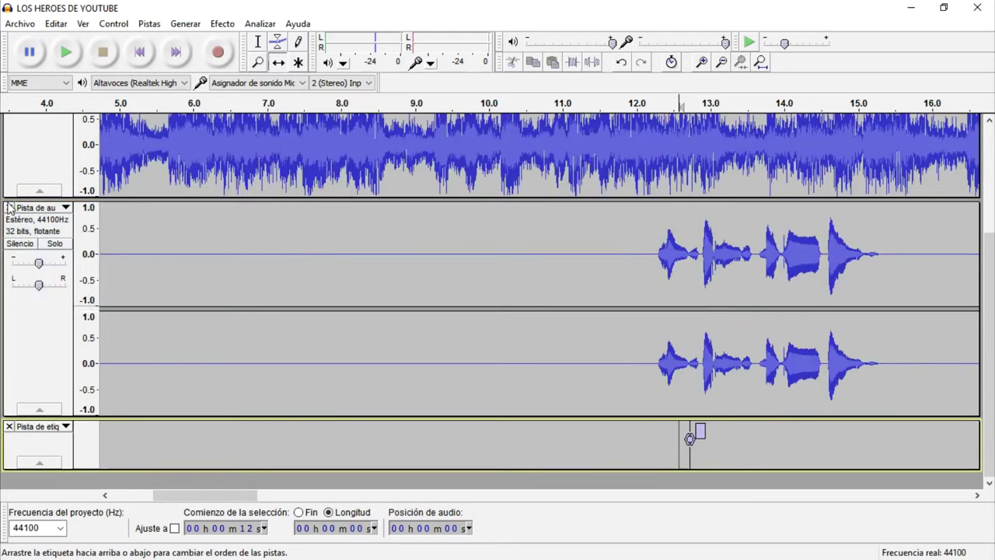
click(9, 426)
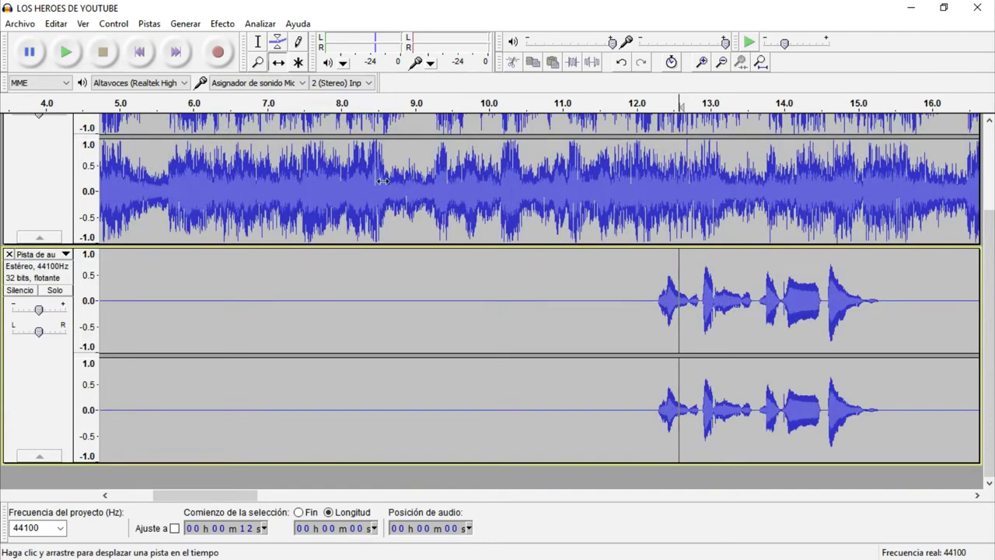
key(ctrl+f)
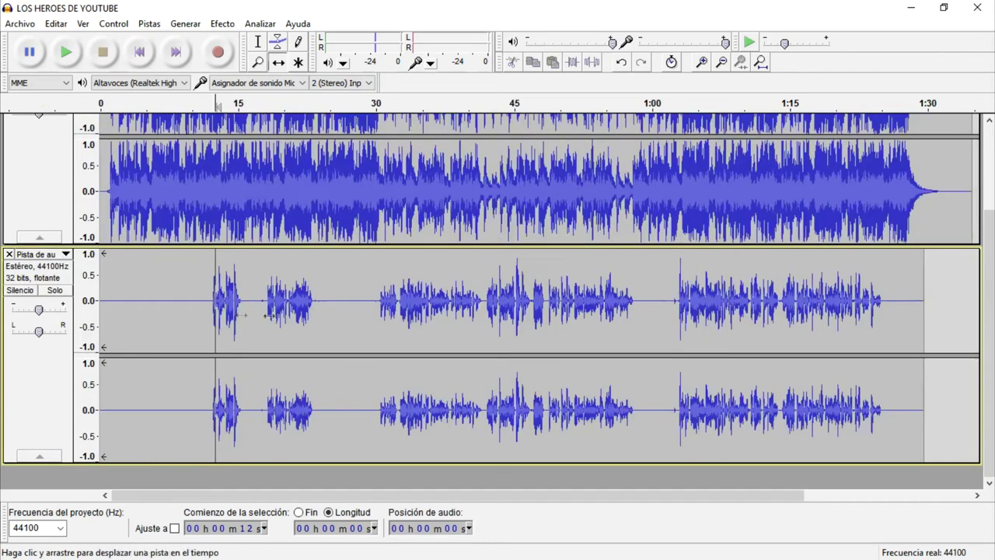
Apply a progressive fade-out to the end of the music track, from about 1:27.6 to 1:31.1
click(198, 302)
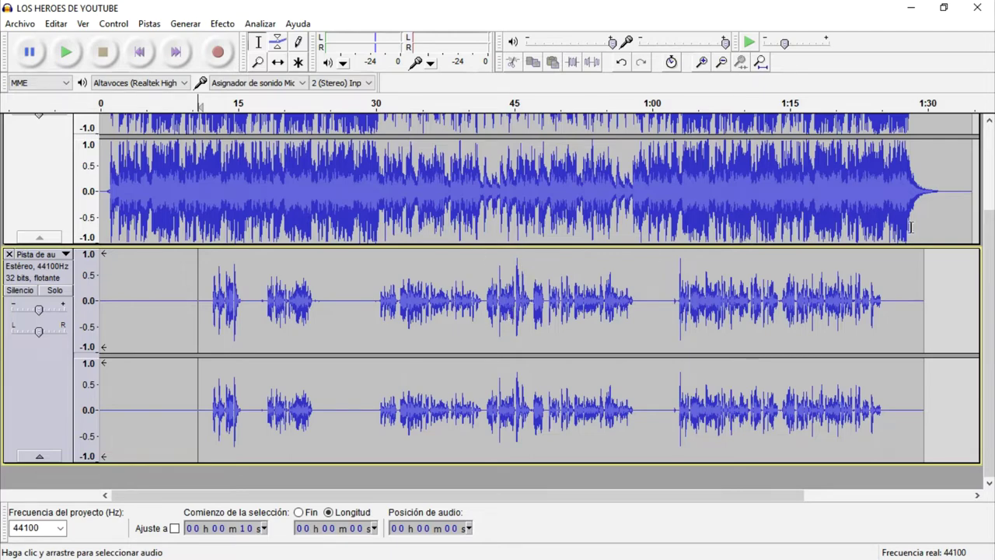
click(946, 200)
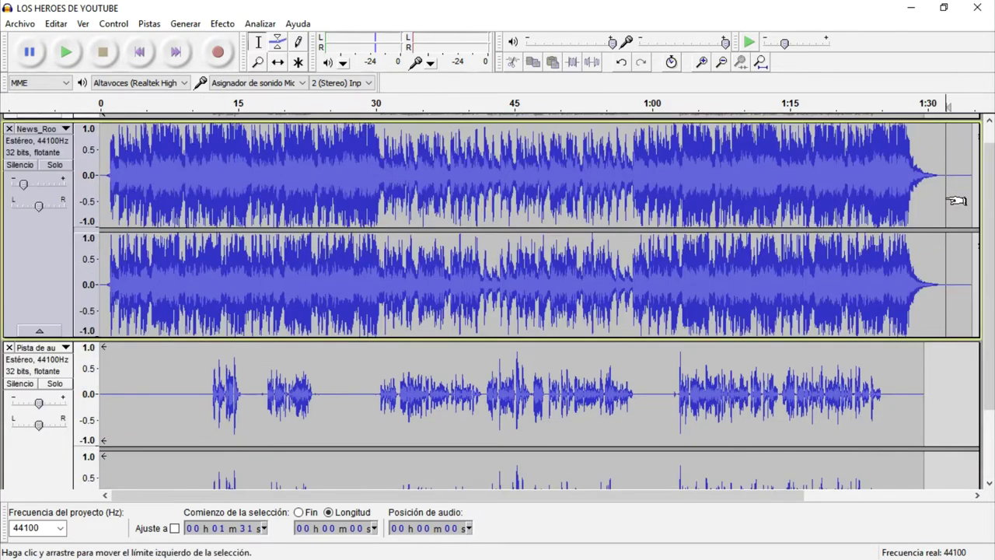
scroll(957, 200, up, 1)
ctrl+scroll(952, 217, up, 4)
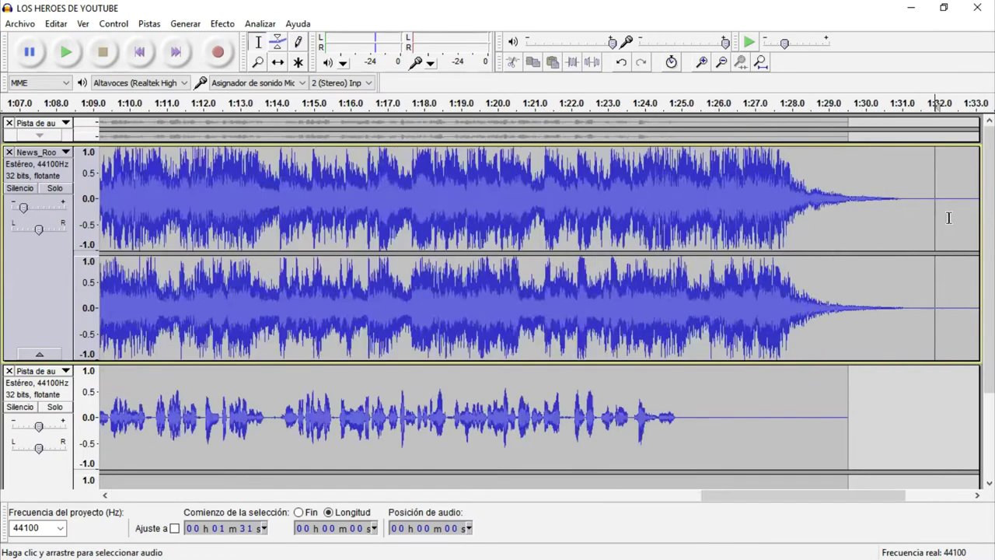
click(272, 171)
drag(271, 171, 784, 175)
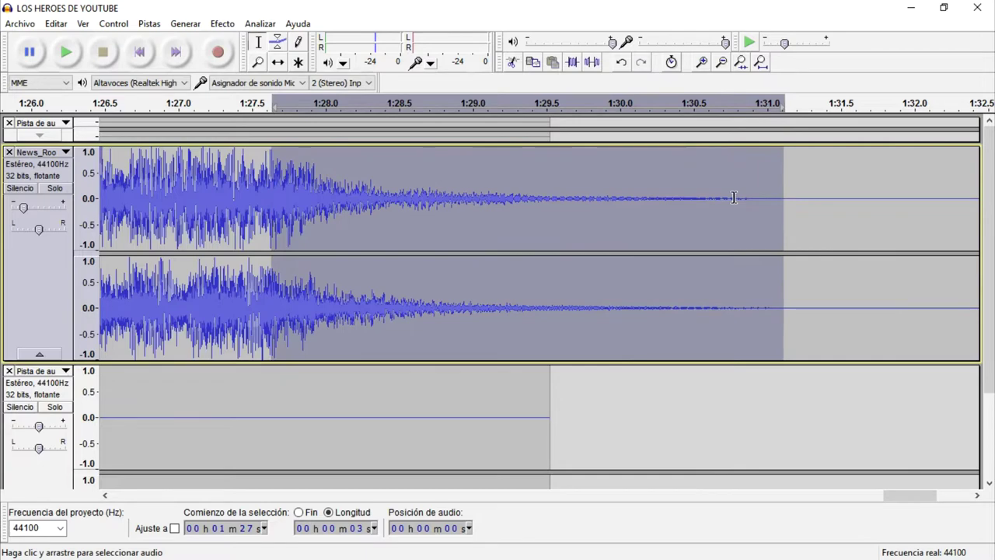
click(224, 24)
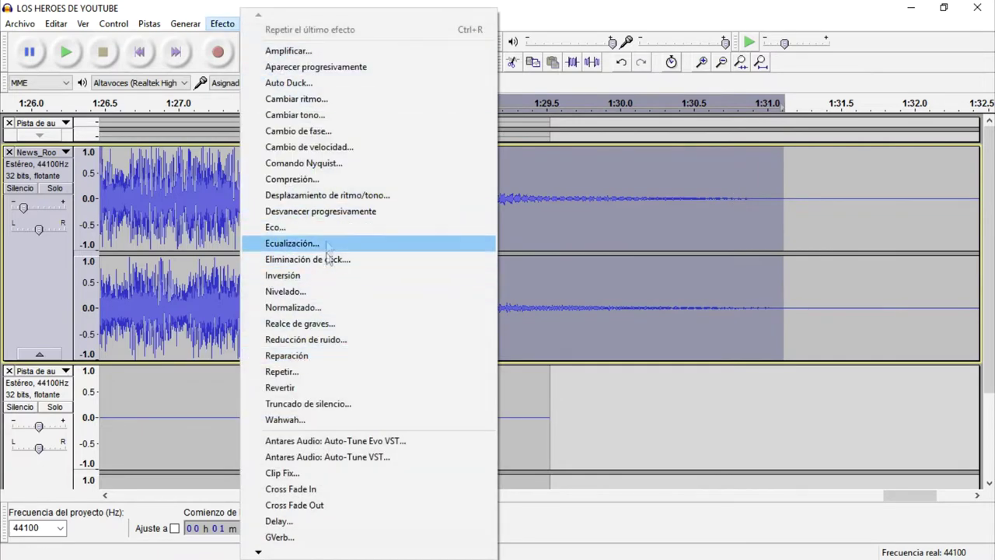
click(333, 212)
Play the mix from about 11 seconds to check the balance between the voice and the music
scroll(615, 386, down, 5)
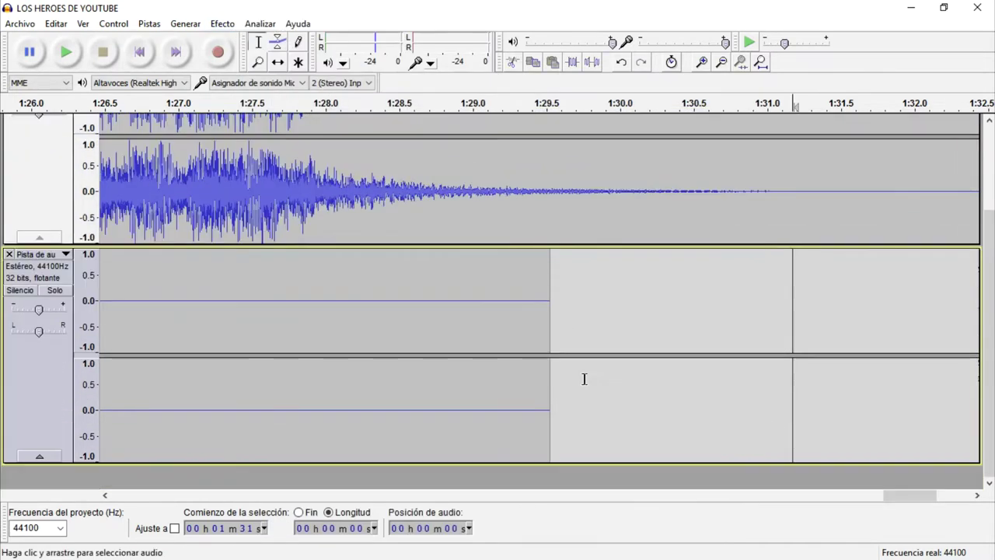
key(ctrl+f)
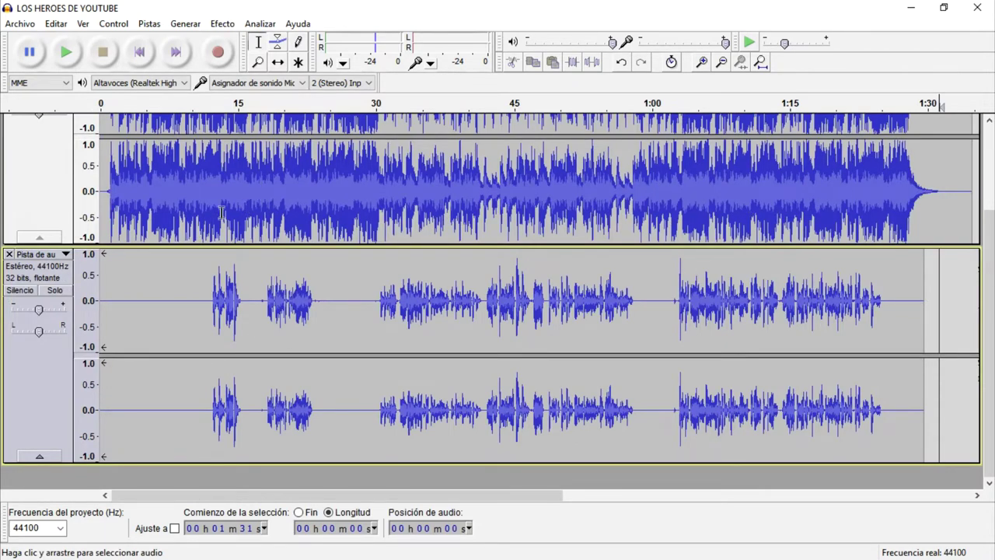
scroll(222, 213, up, 4)
click(202, 327)
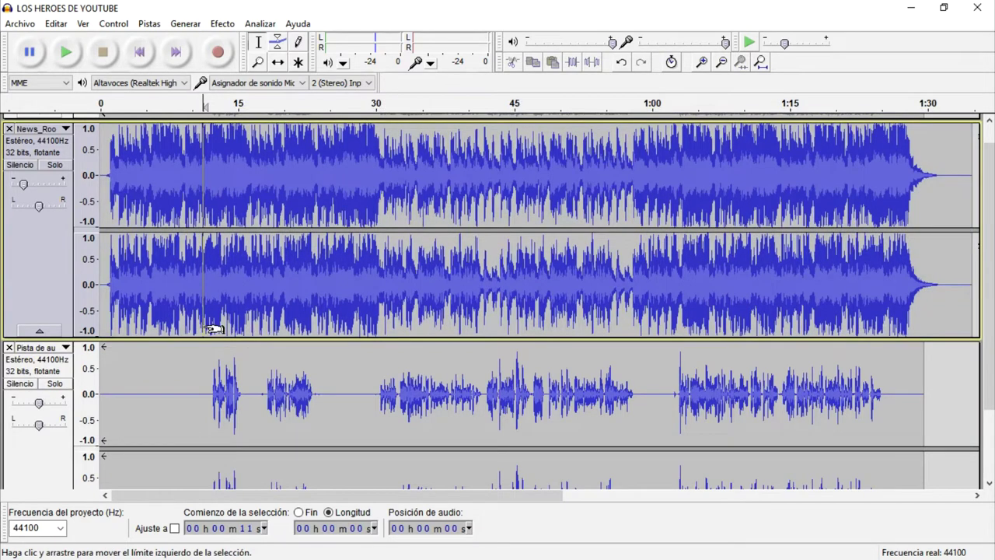
key(space)
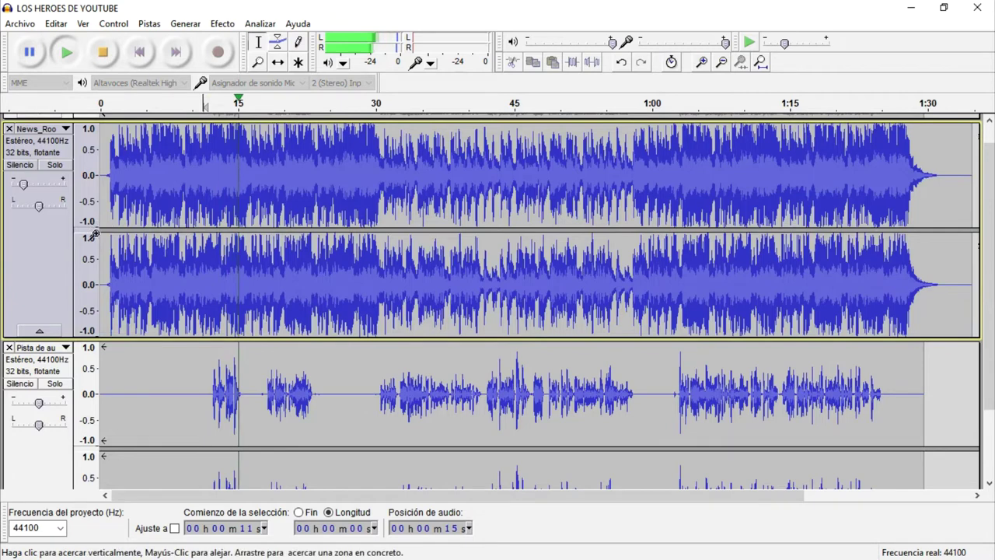
key(space)
Set the music track's gain to 0 and play the mix from about 11 seconds to compare the levels
double_click(23, 185)
text(0)
key(Return)
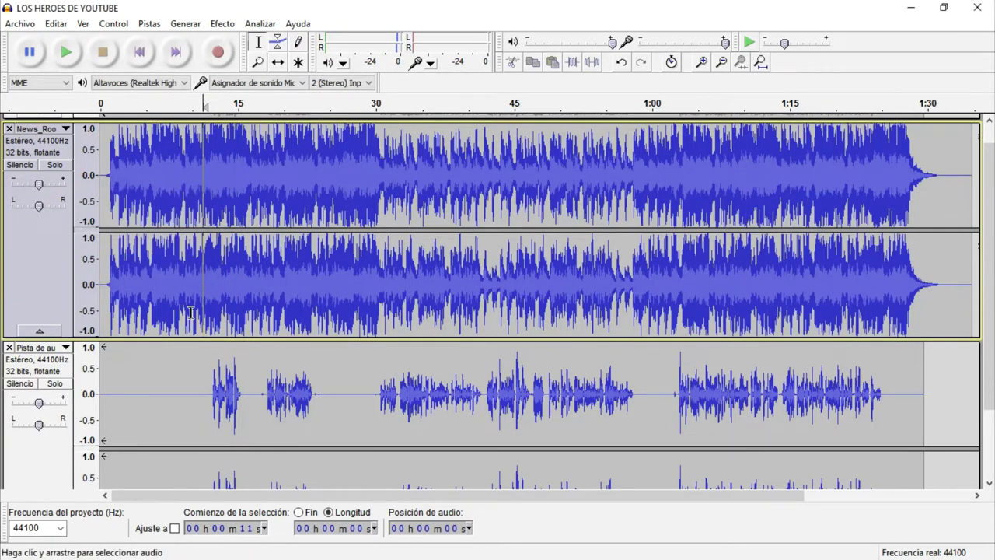
key(space)
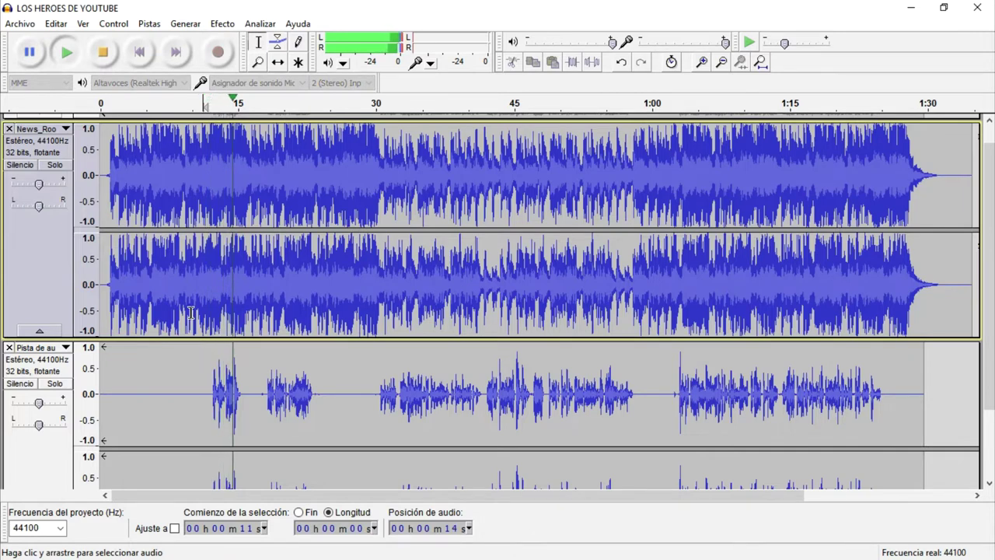
key(space)
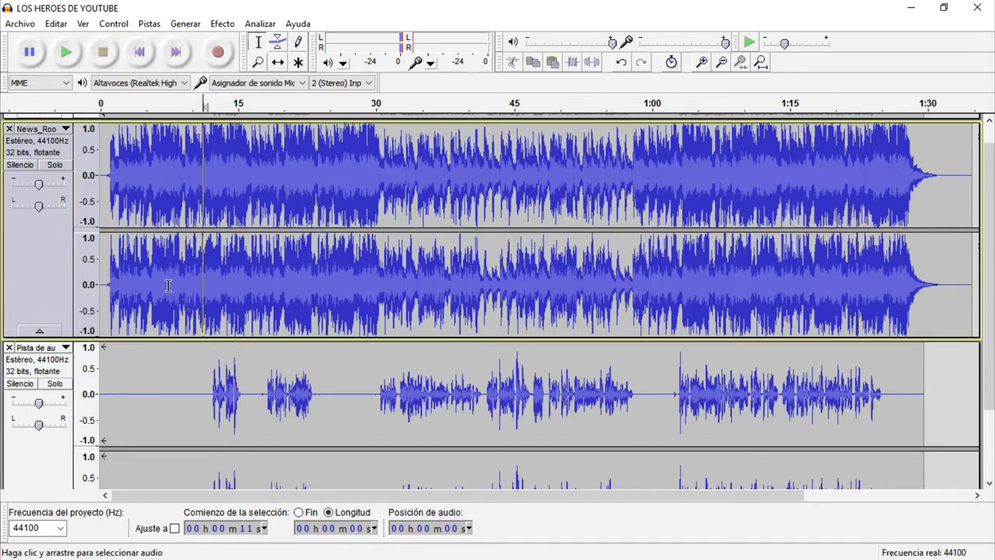
click(294, 404)
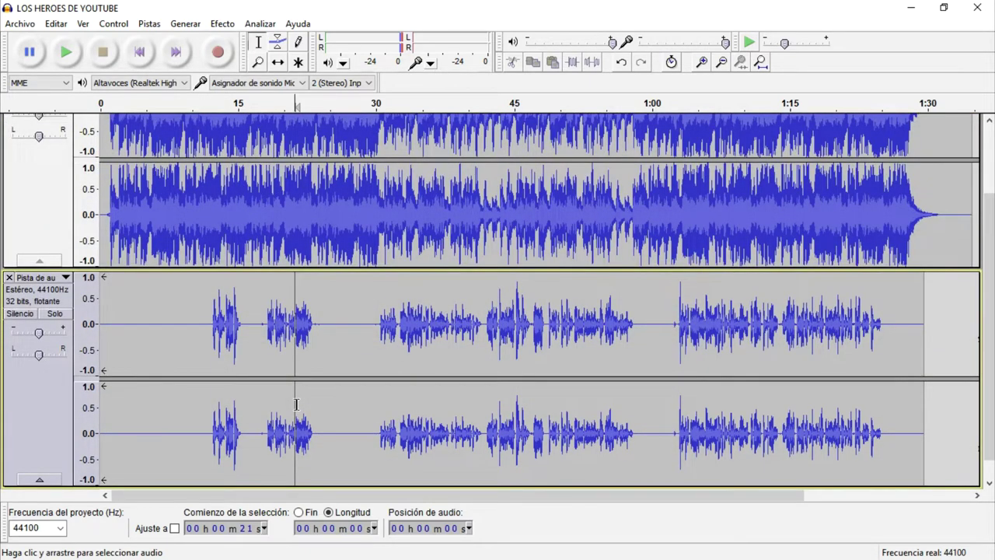
Move the vocal track above the News_Roo music track and return to the Selection tool
click(276, 45)
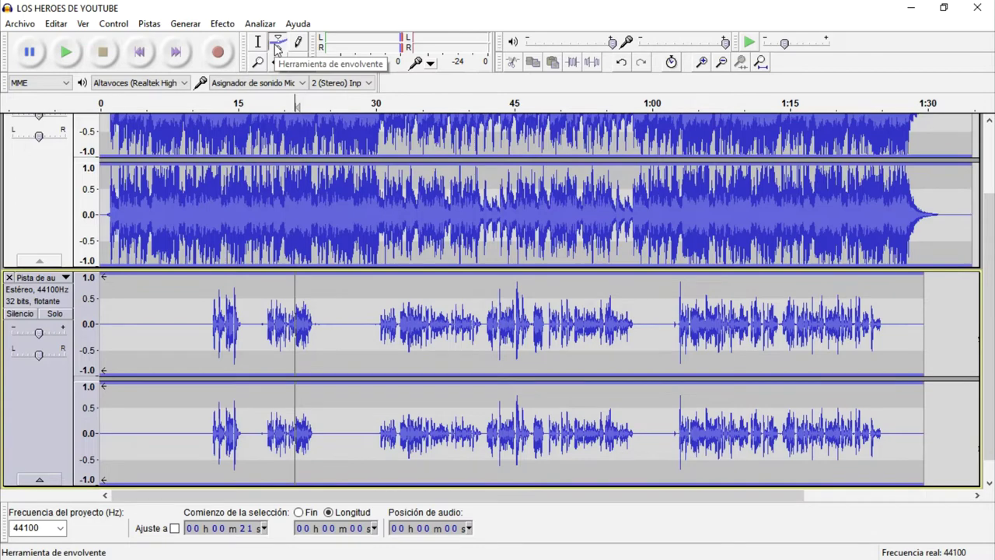
drag(48, 189, 56, 476)
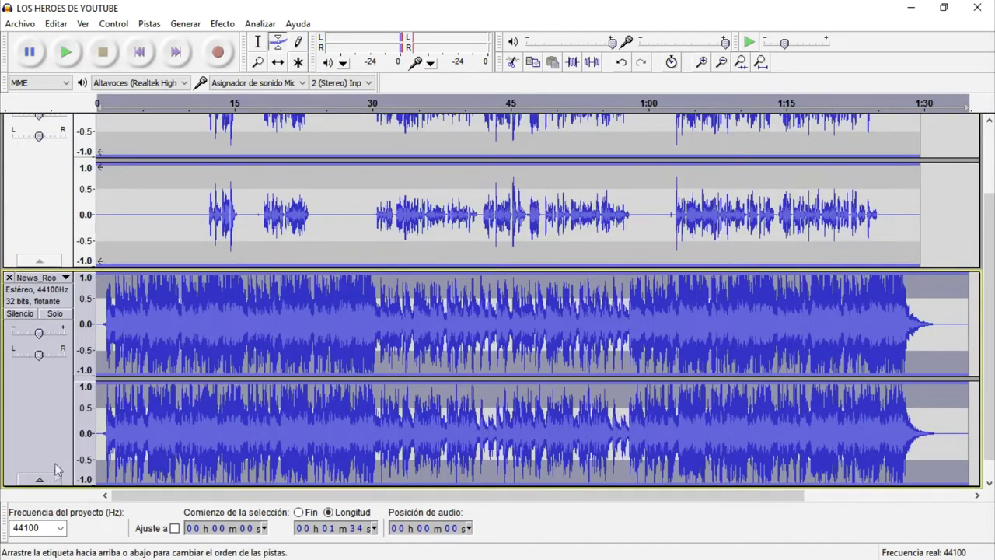
click(54, 239)
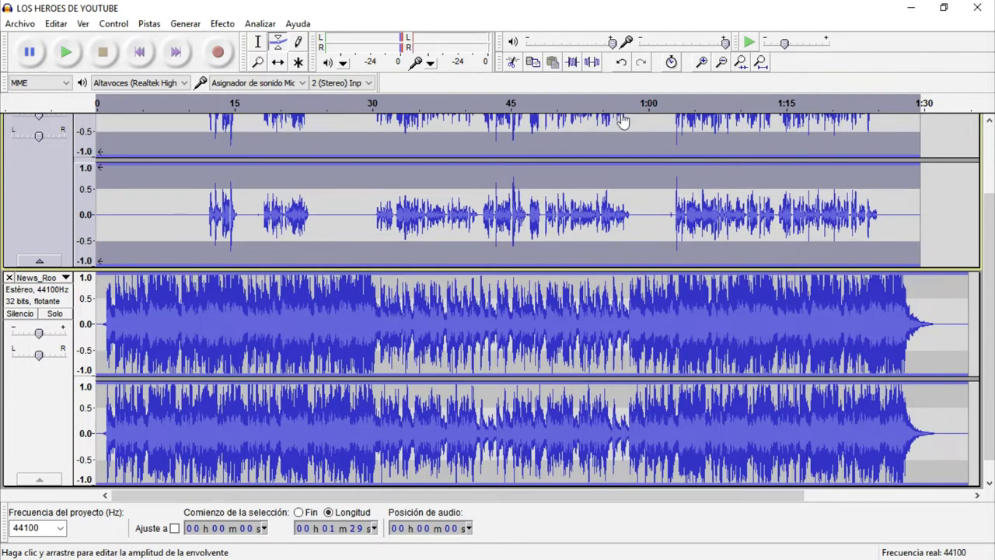
click(259, 44)
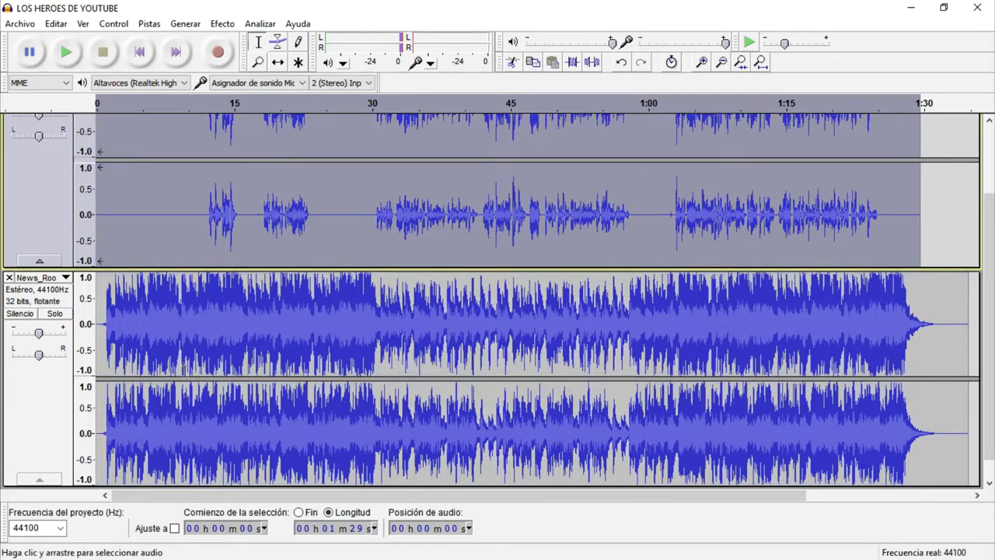
Add a label at about 10.2 s, two seconds before the first vocal phrase begins
click(209, 285)
scroll(218, 285, up, 1)
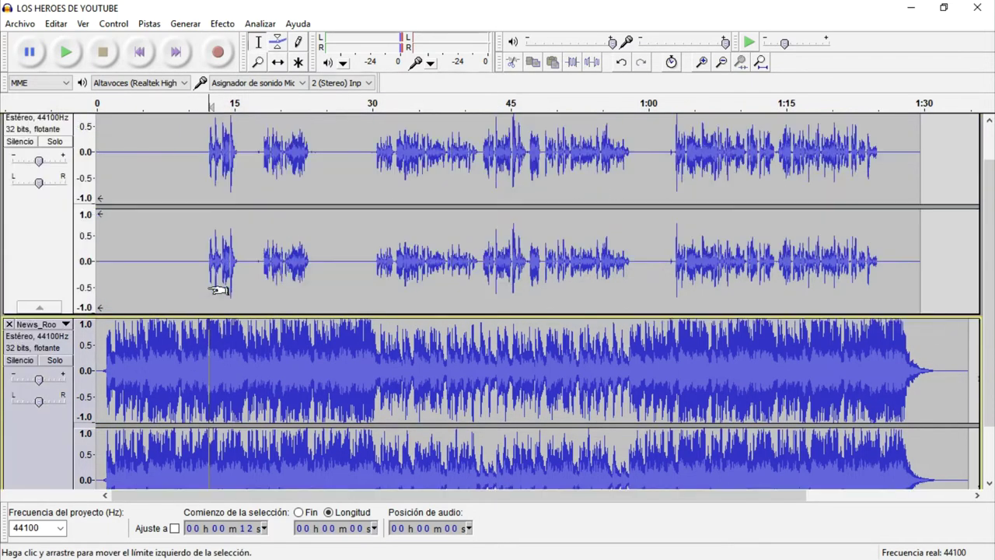
click(701, 62)
click(701, 62)
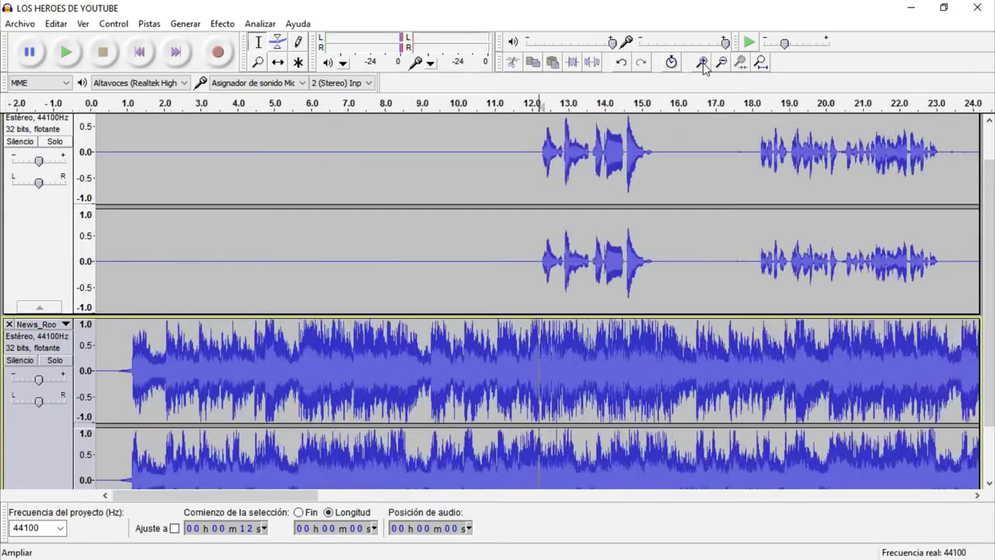
click(702, 62)
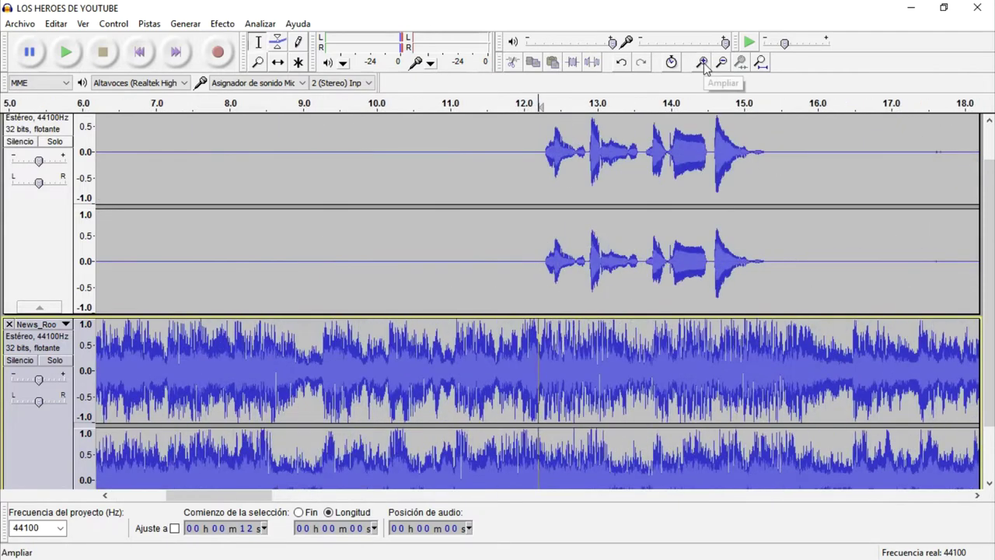
scroll(545, 324, up, 1)
click(545, 325)
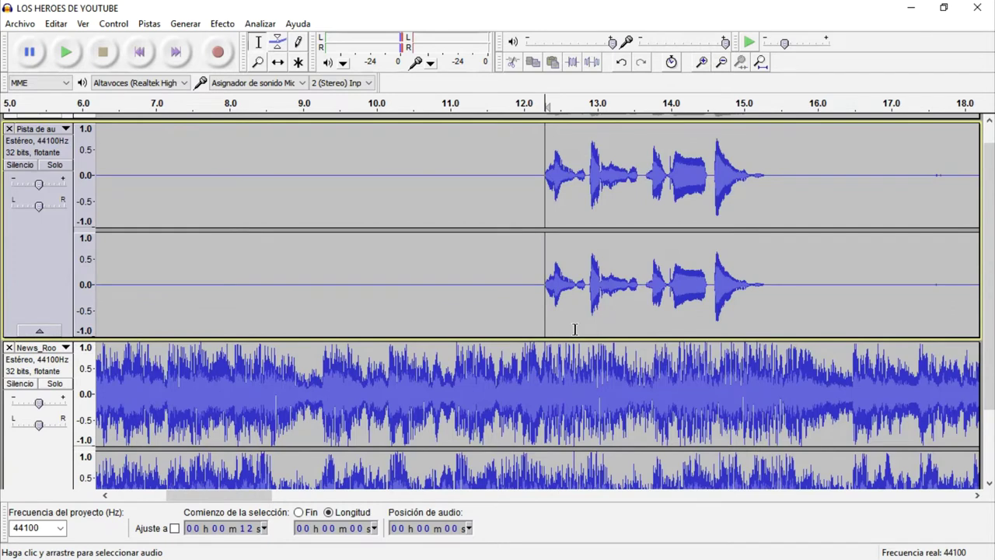
drag(547, 319, 404, 327)
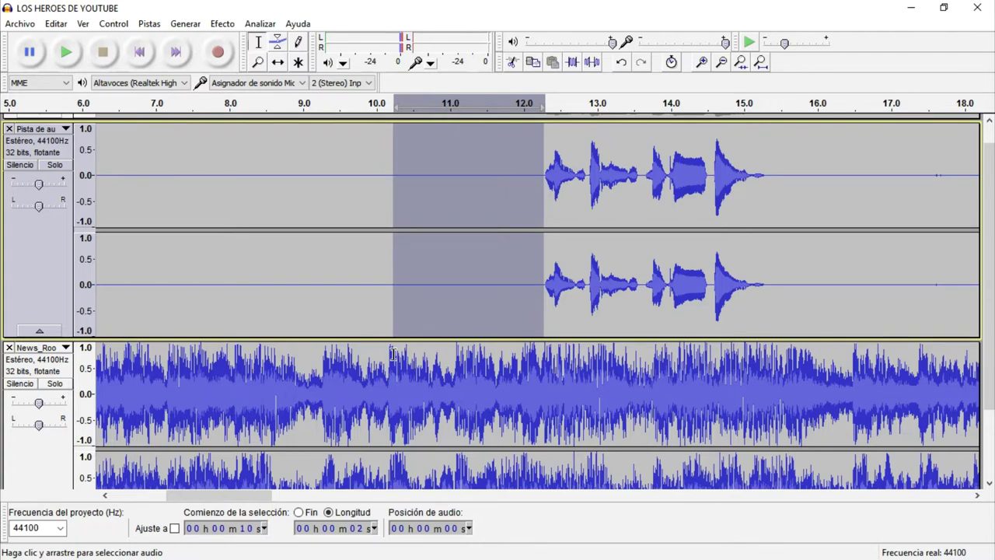
click(393, 354)
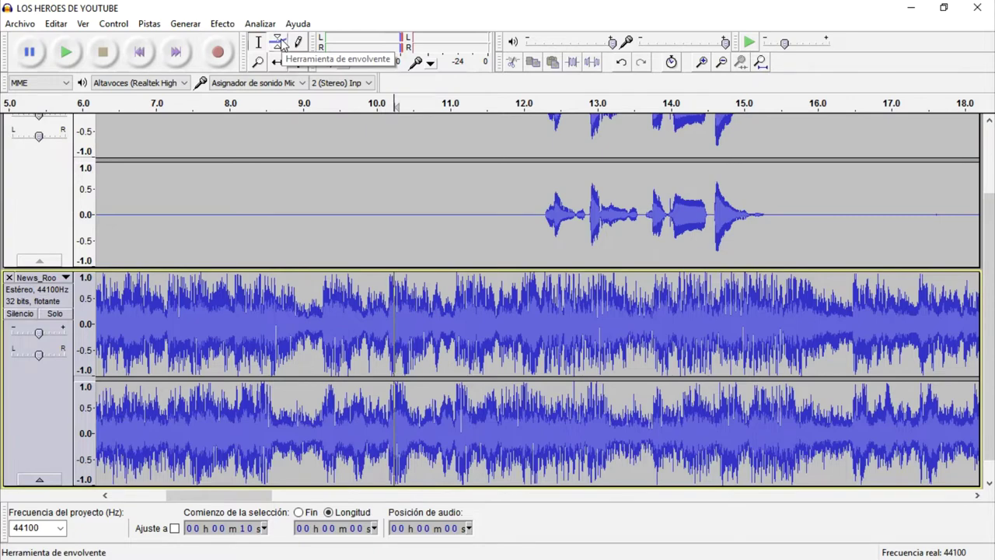
click(150, 23)
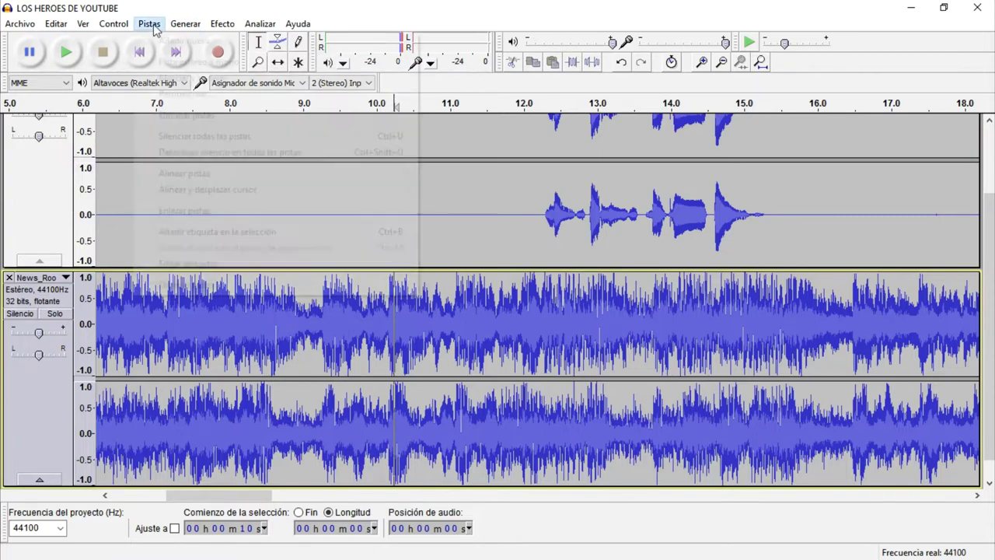
mouse_move(149, 23)
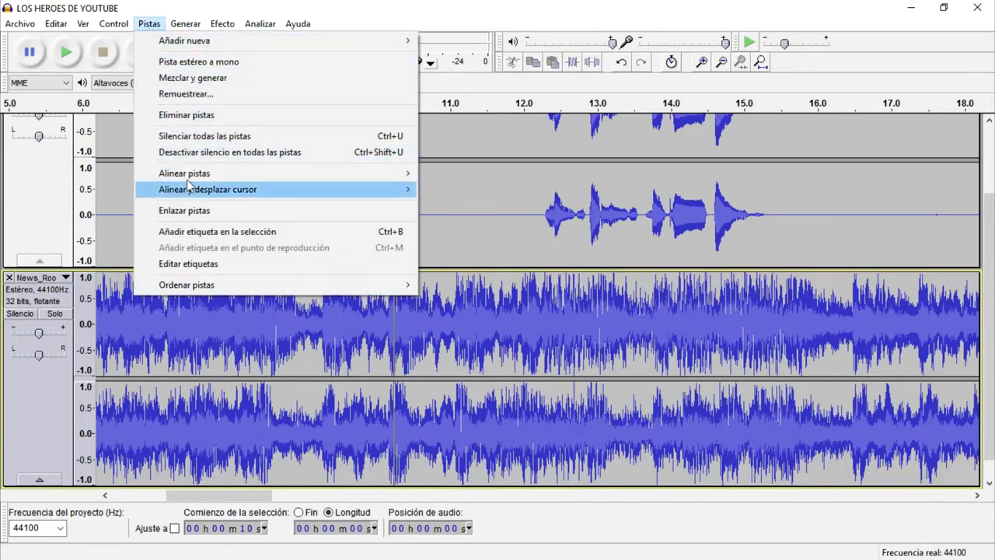
click(200, 232)
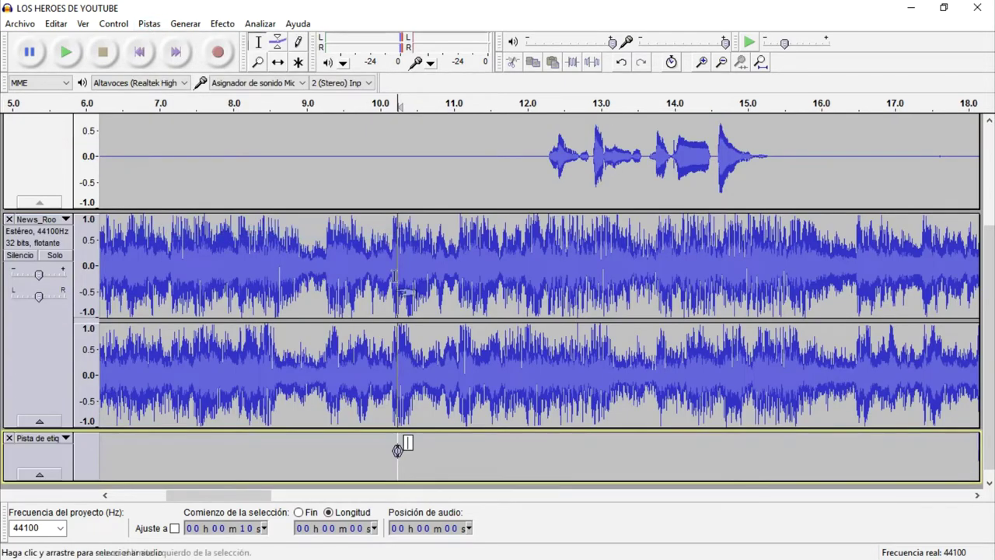
Add a second label at the start of the first vocal phrase, at about 12.3 s
scroll(397, 198, up, 3)
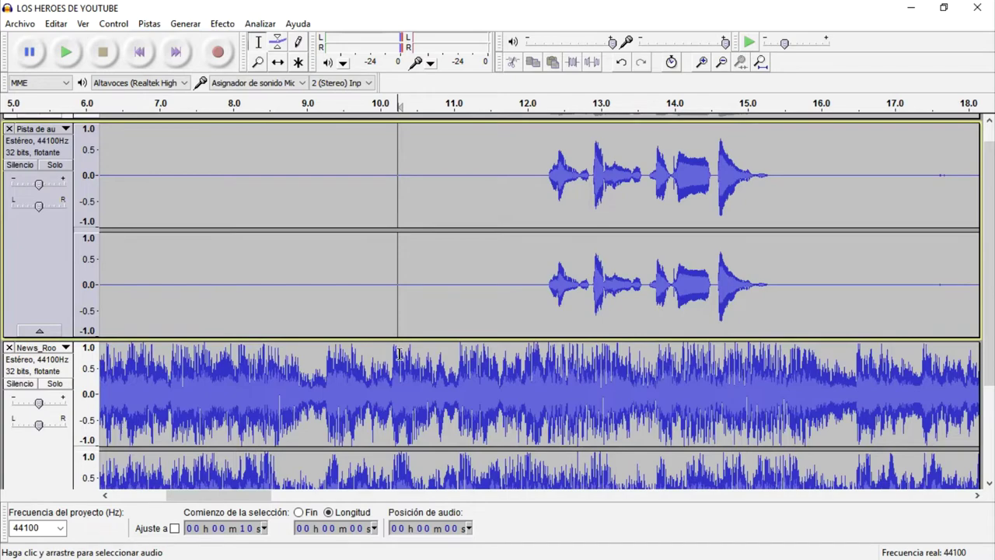
scroll(397, 352, down, 1)
scroll(406, 351, down, 1)
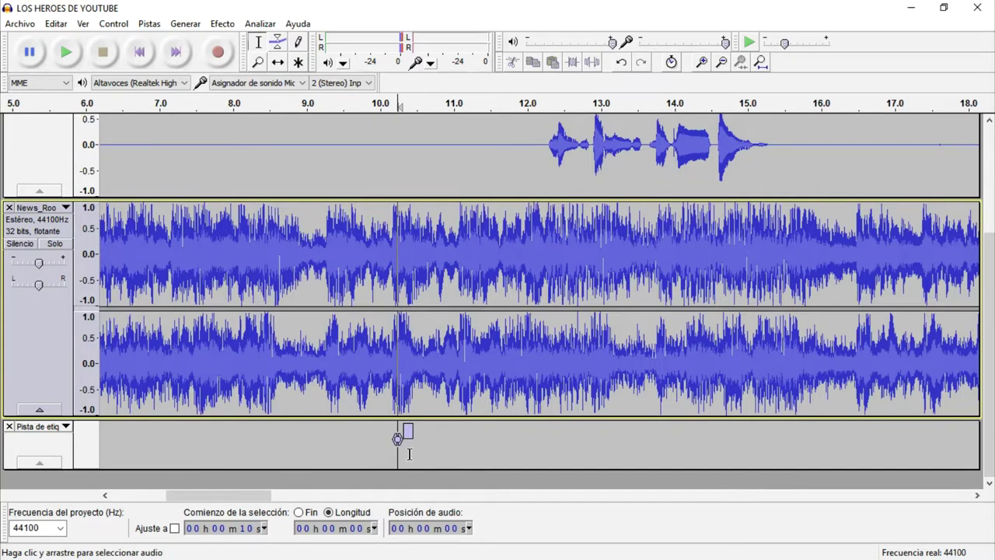
click(547, 158)
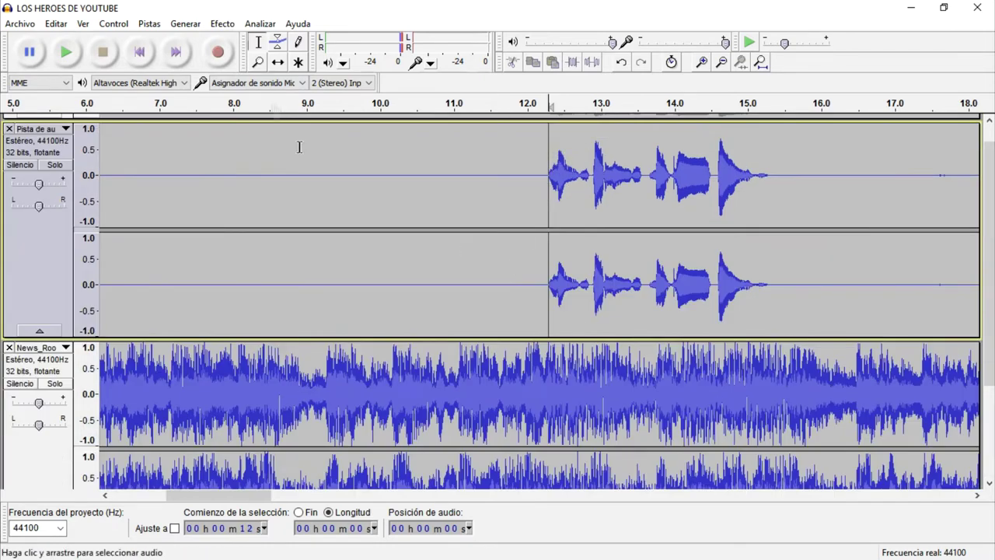
key(ctrl+b)
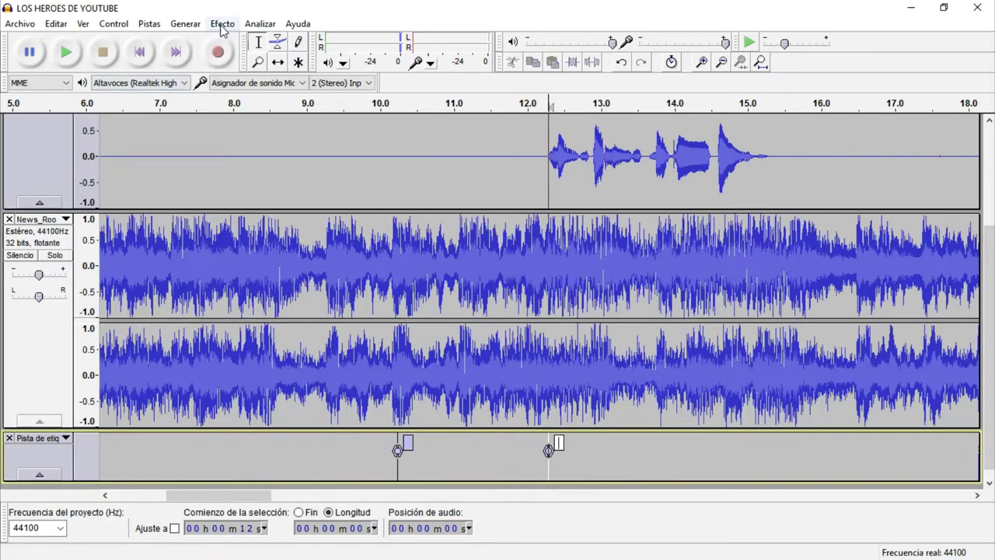
Shape the music track's envelope to fall from full level at about 10.2 s to about 0.5 at 12.3 s
click(277, 42)
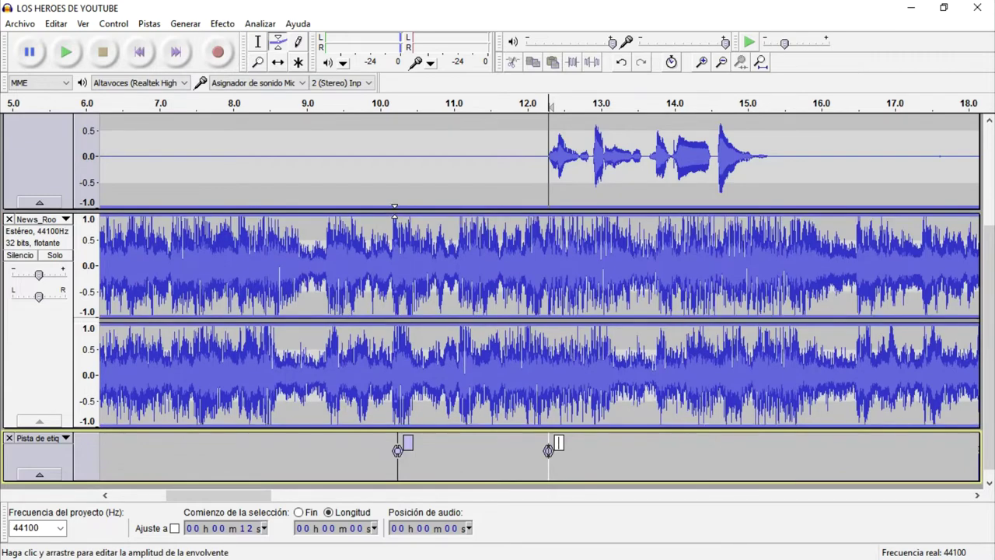
scroll(395, 212, up, 3)
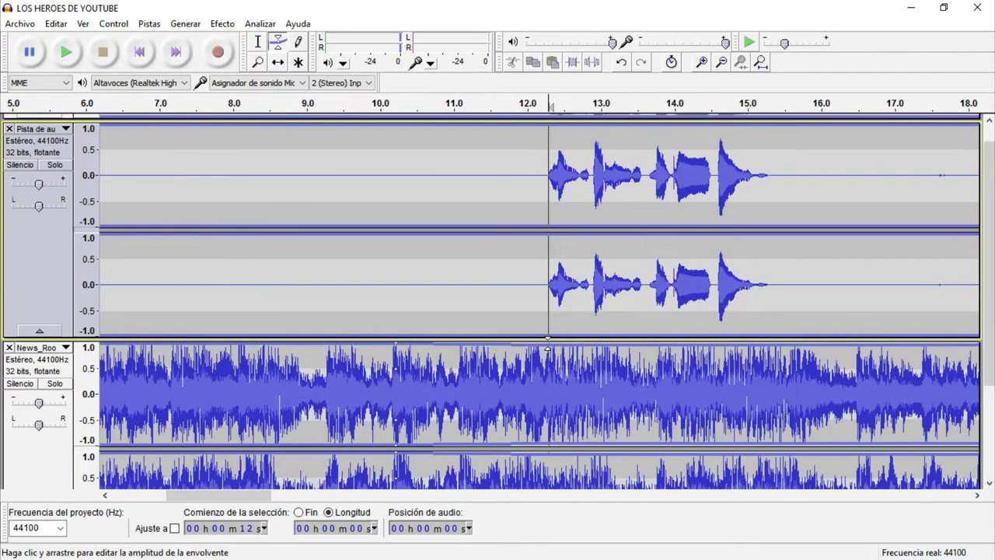
drag(548, 348, 394, 372)
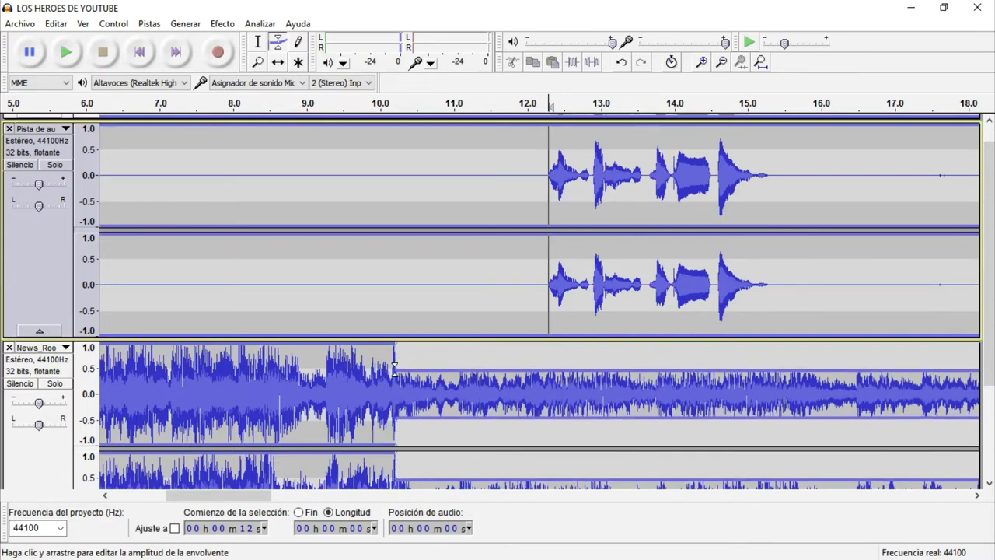
drag(395, 370, 550, 361)
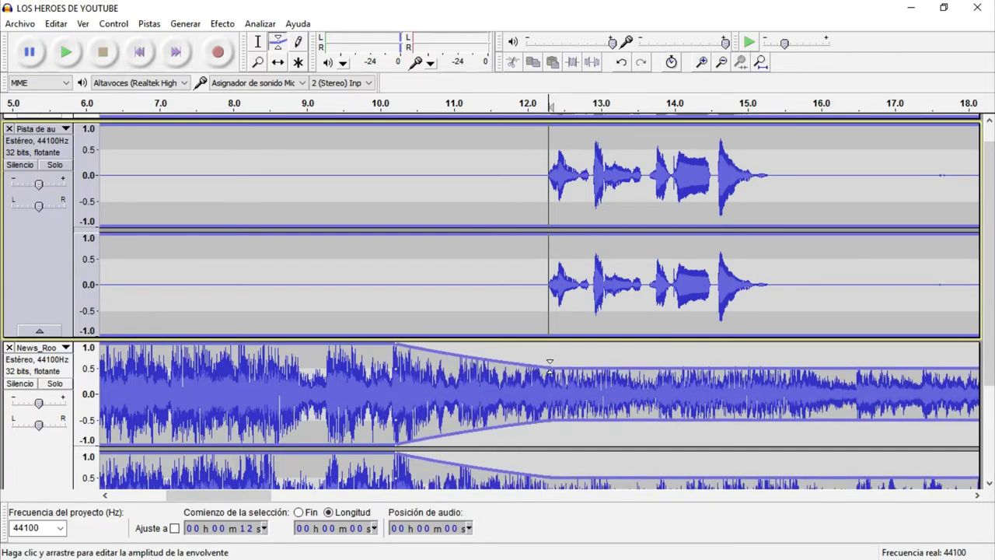
Add an envelope point on the music track just after the first vocal phrase, at about 15.4 s, holding the level at about 0.5
scroll(549, 366, down, 2)
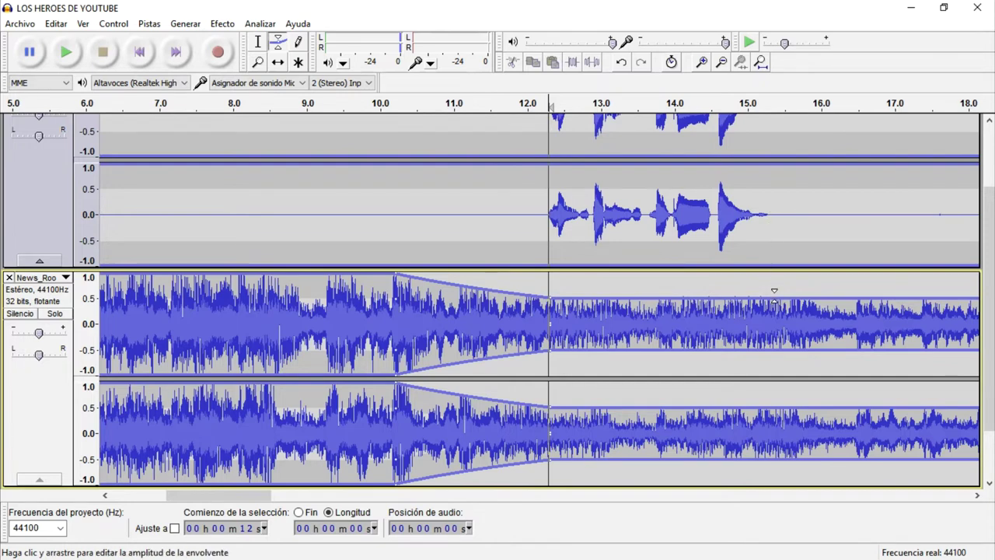
click(774, 299)
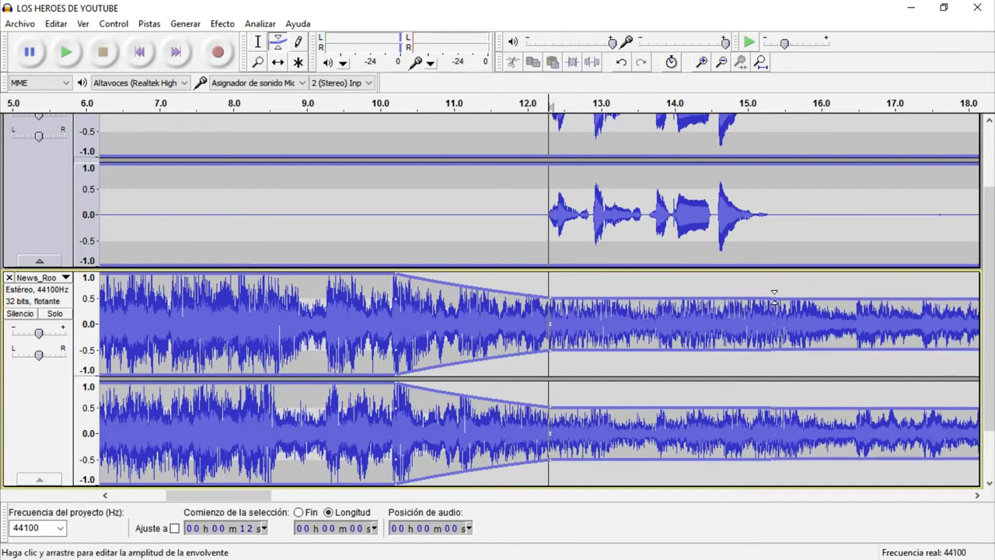
drag(775, 294, 774, 291)
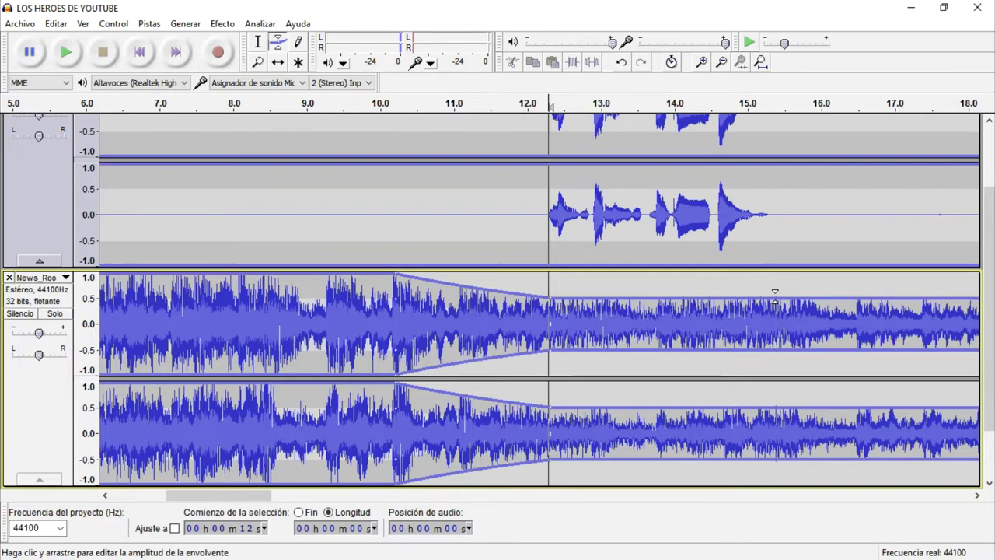
Add labels at about 15.4 s, where the first vocal phrase ends, and two seconds further on at about 17.4 s
click(261, 45)
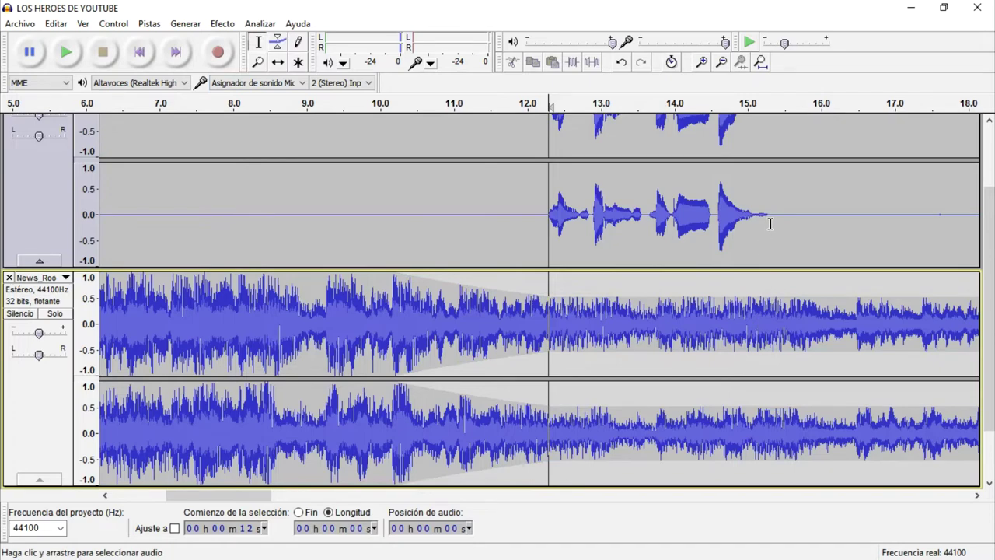
click(773, 297)
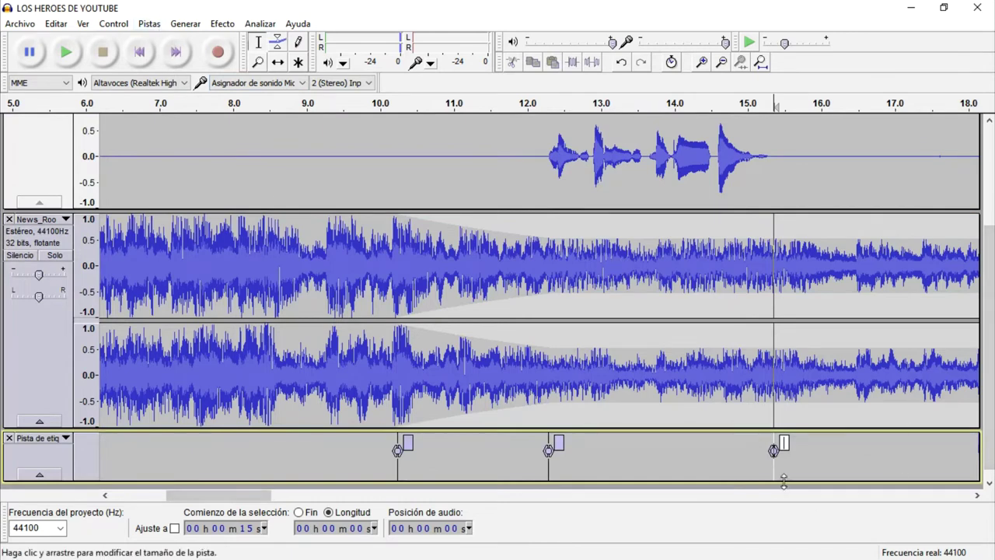
drag(782, 267, 937, 282)
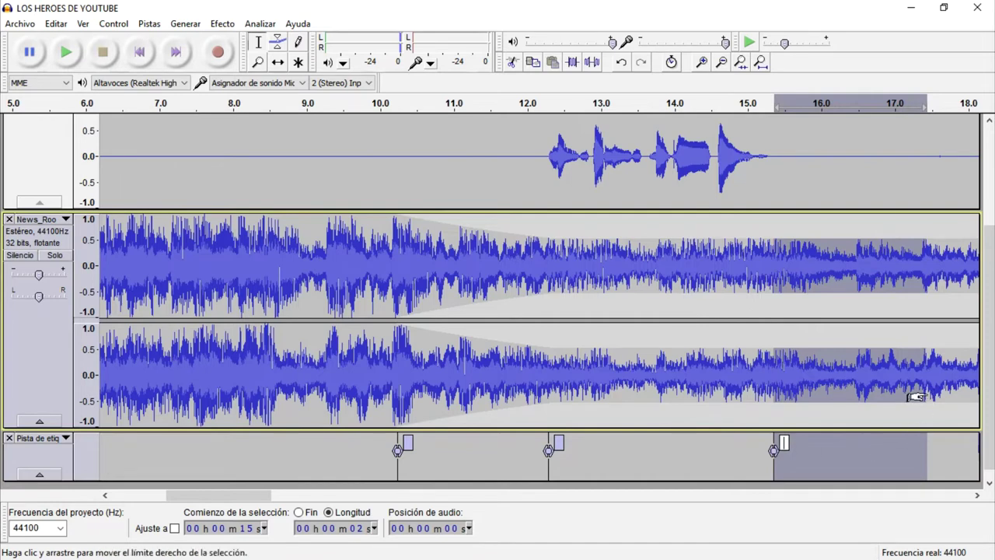
click(954, 361)
click(926, 364)
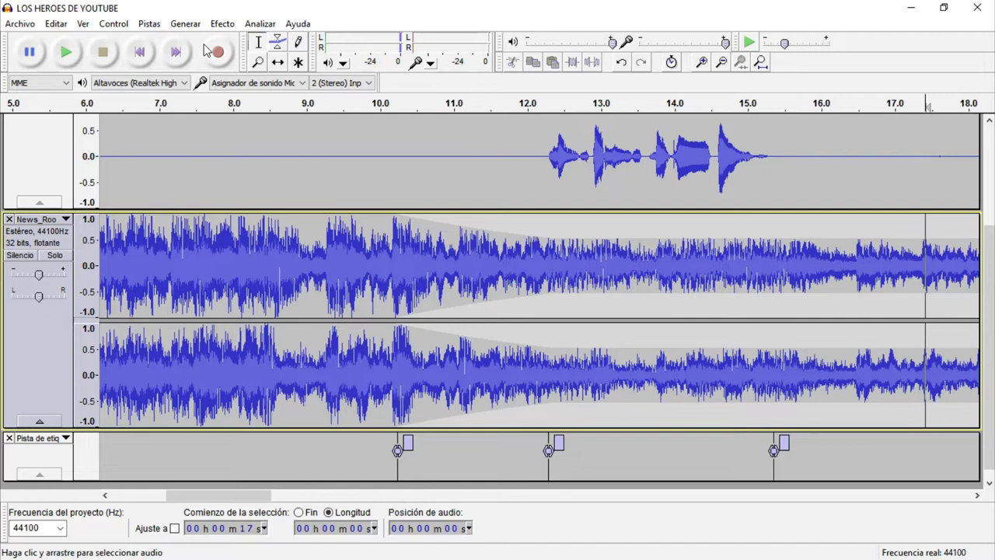
key(ctrl+b)
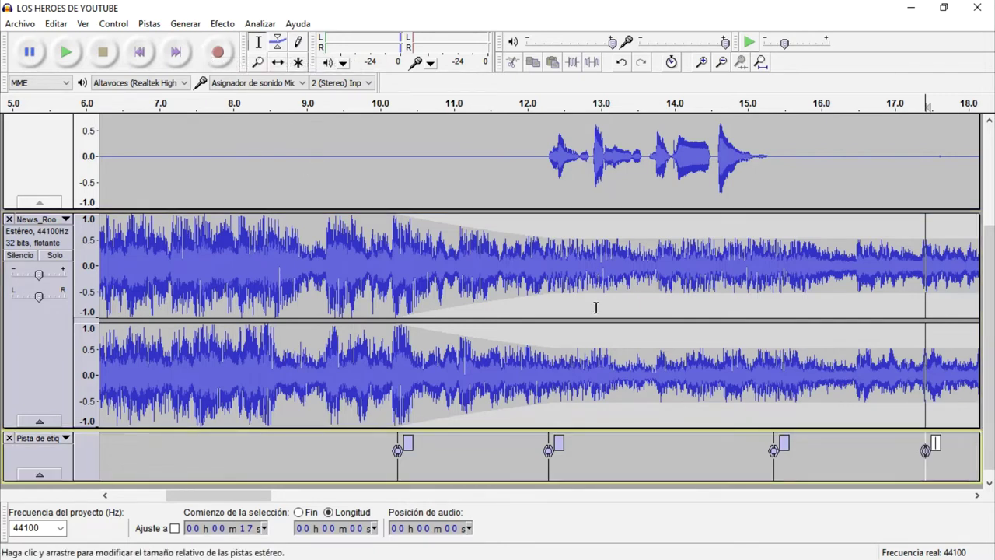
Raise the music track's envelope back to full level at the 17.4 s label
click(277, 41)
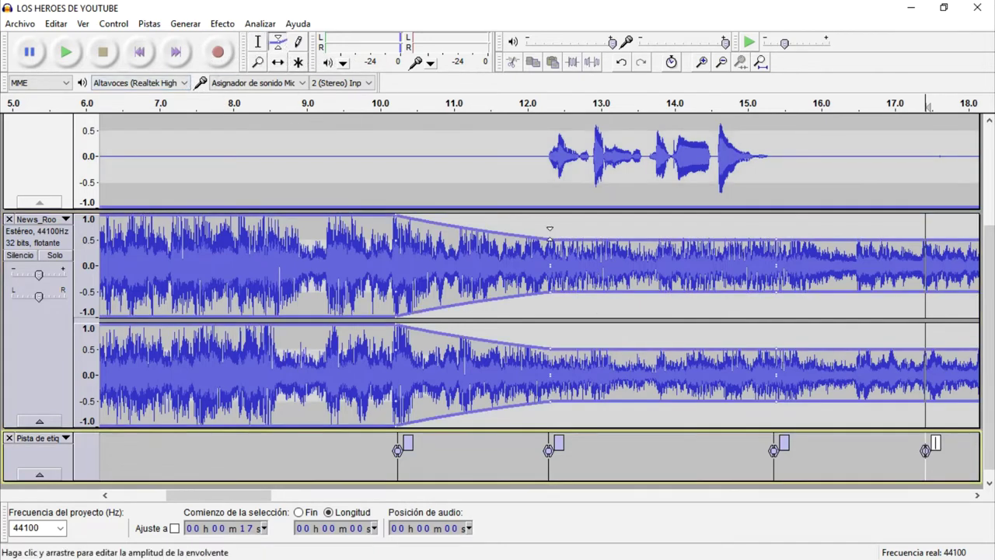
drag(924, 350, 920, 284)
click(927, 264)
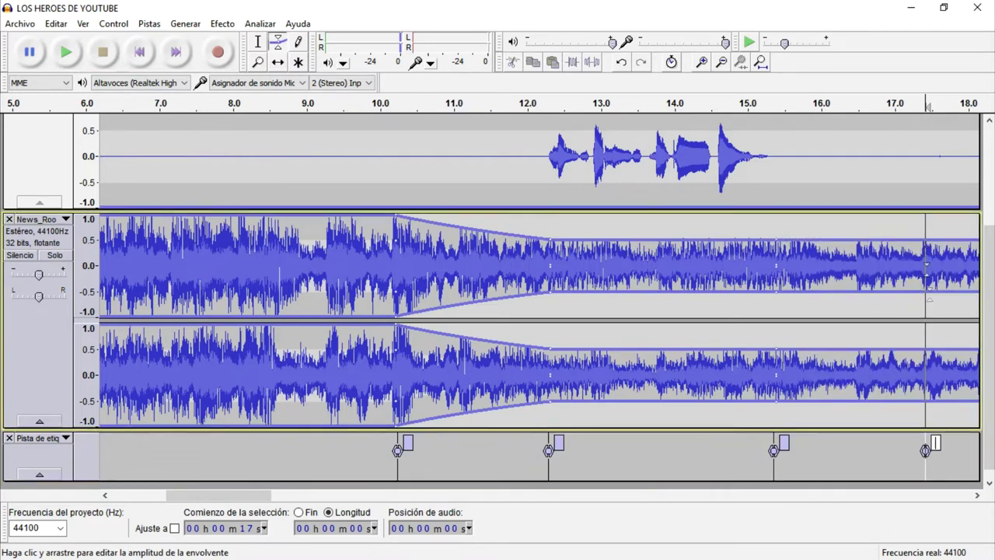
drag(921, 350, 923, 321)
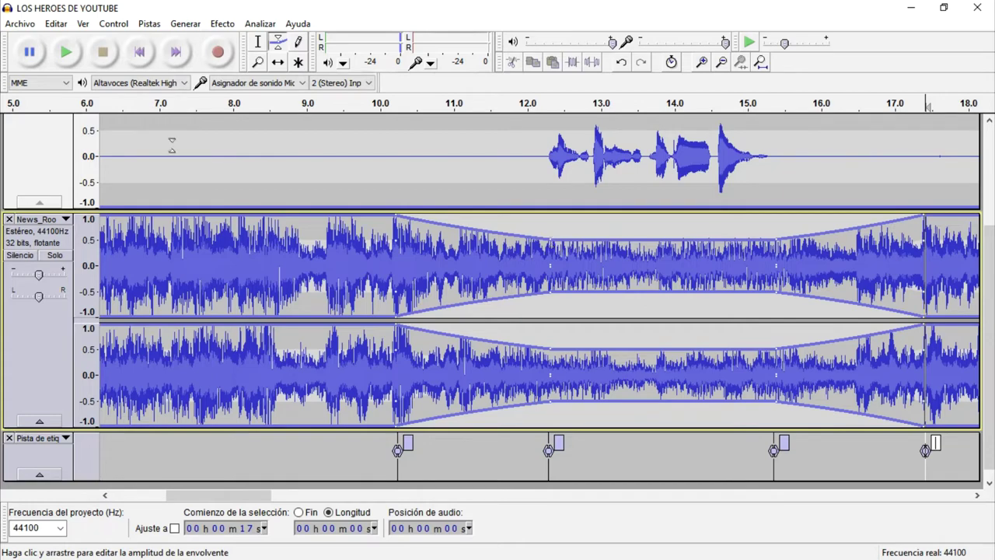
Fit the whole project in view and play the mix from the beginning to check the lowered music under the first phrase
click(139, 52)
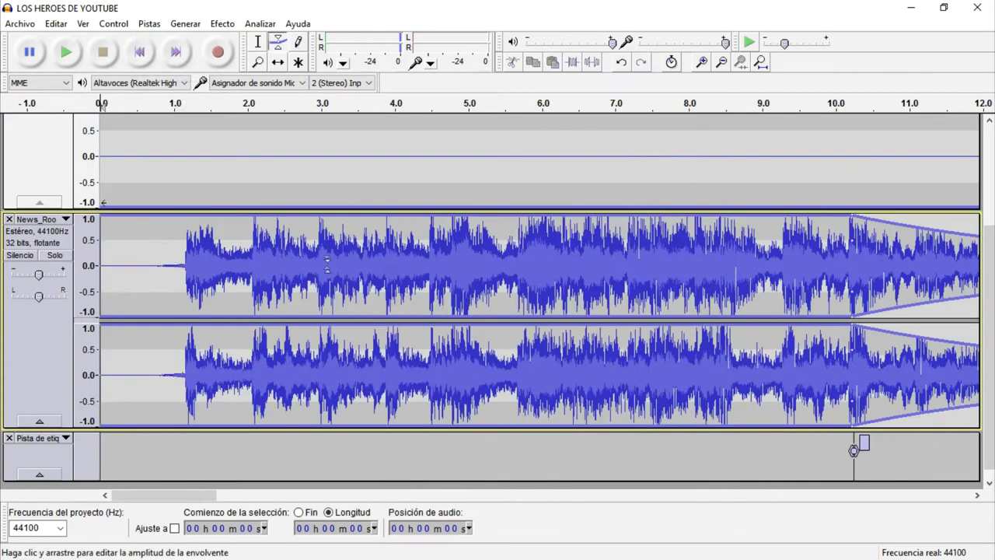
click(761, 62)
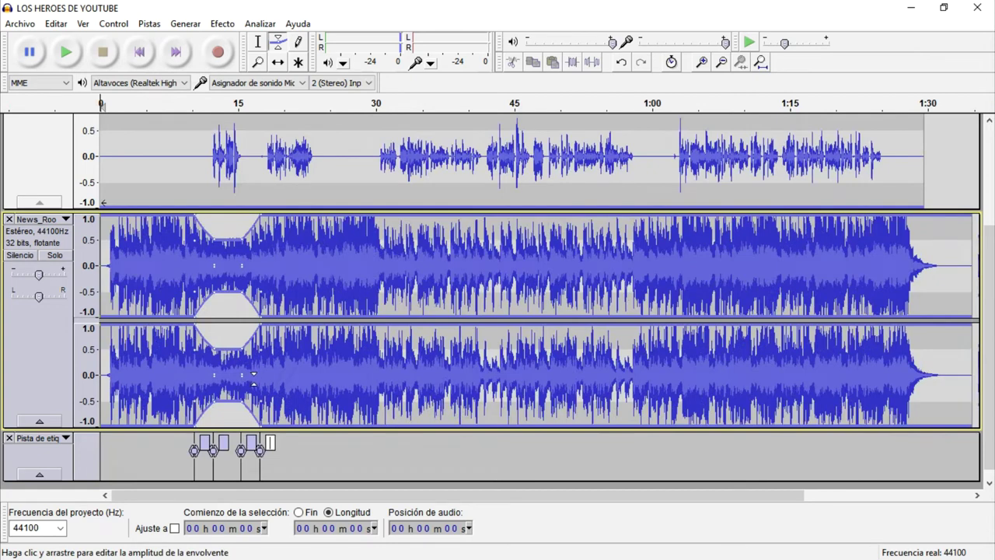
key(space)
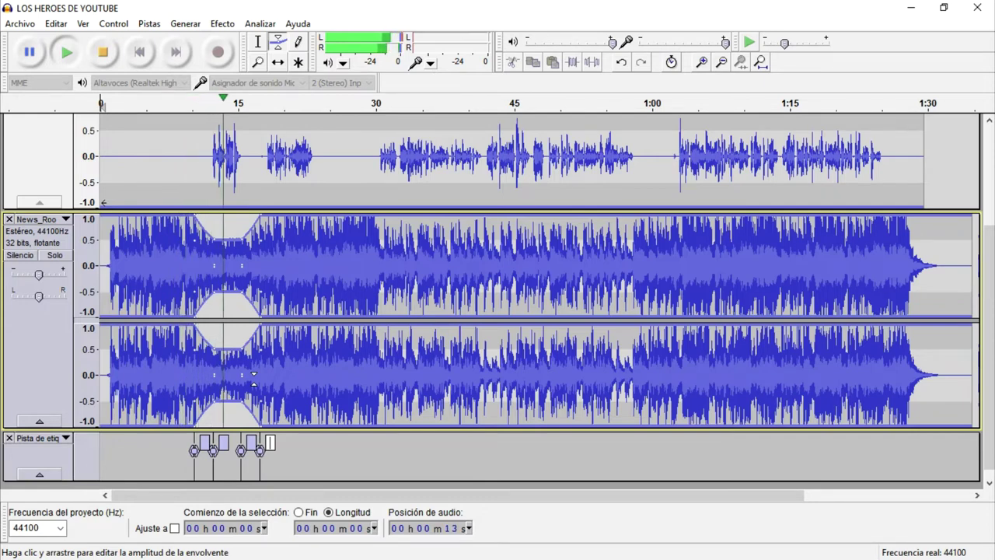
Stop playback and lower the music track's two inner envelope points under the first vocal phrase to about 0.35
key(space)
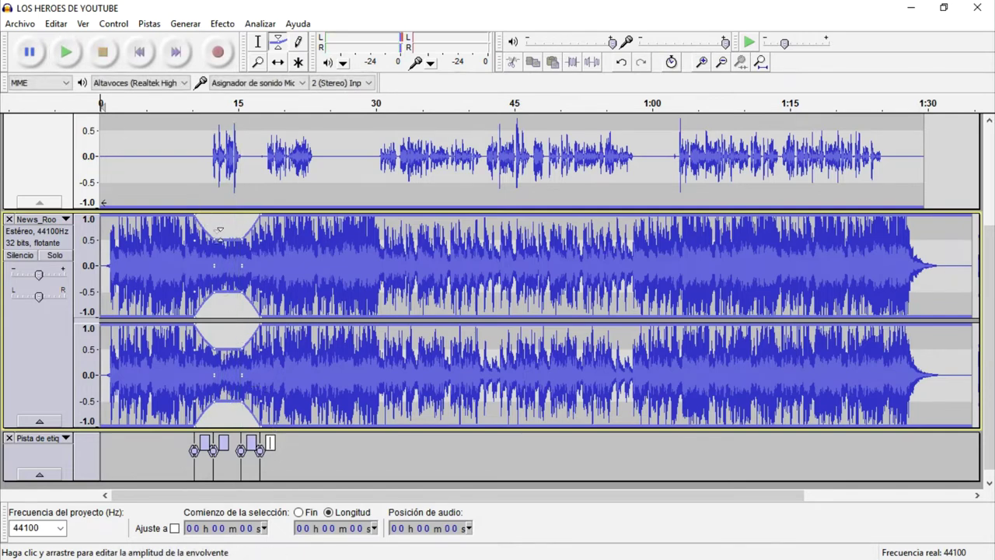
drag(212, 236, 213, 249)
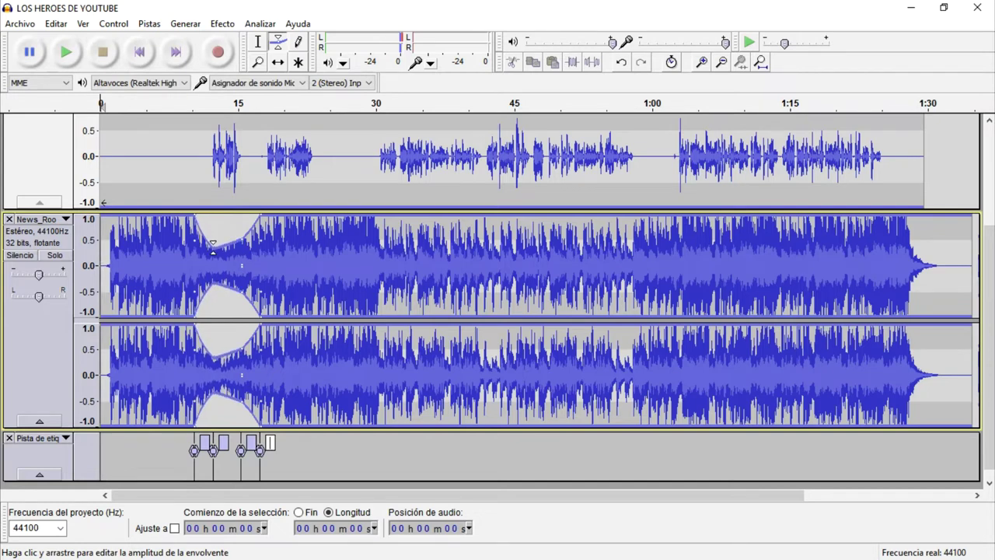
drag(248, 242, 234, 252)
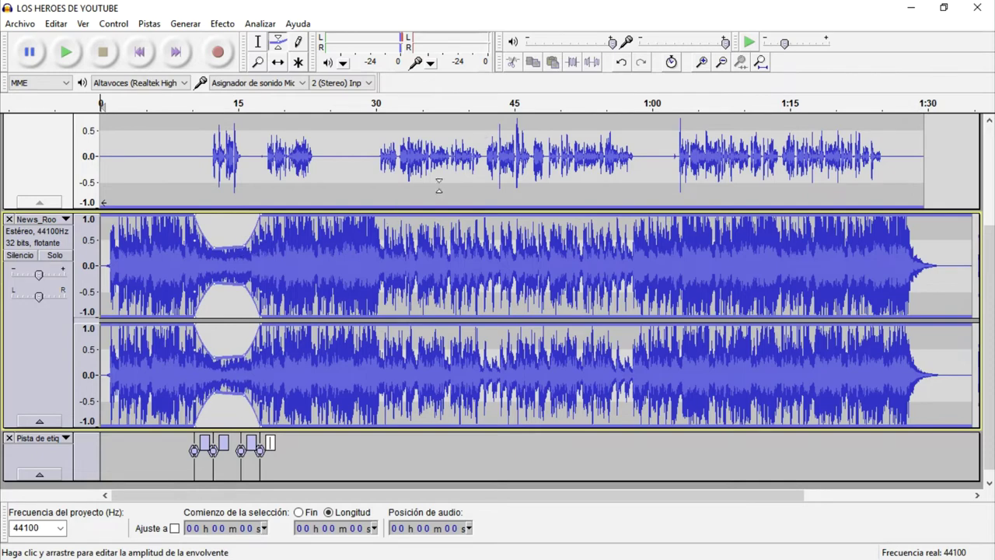
Examine the music track's envelope dip under the first vocal phrase up close, with its control points shown
click(704, 66)
click(704, 65)
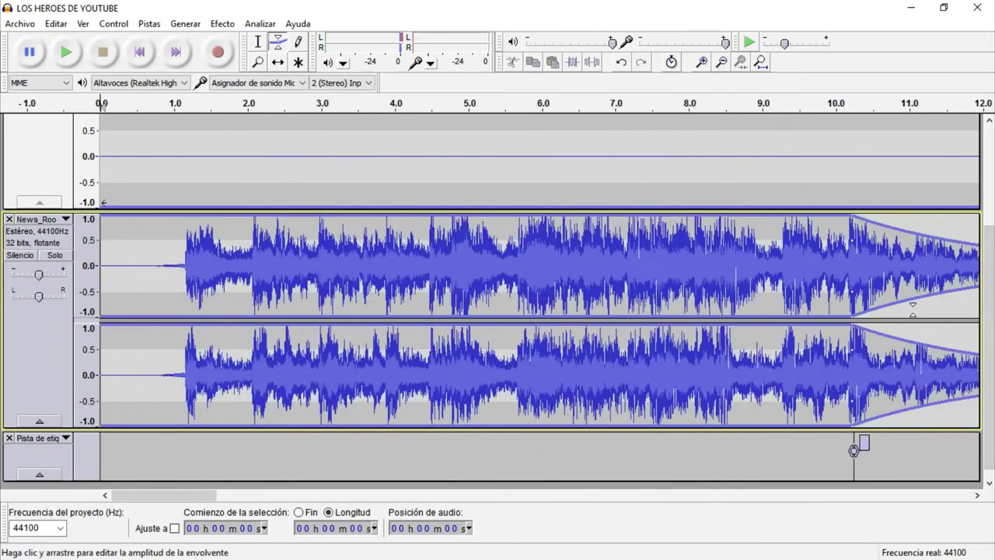
scroll(913, 309, down, 1)
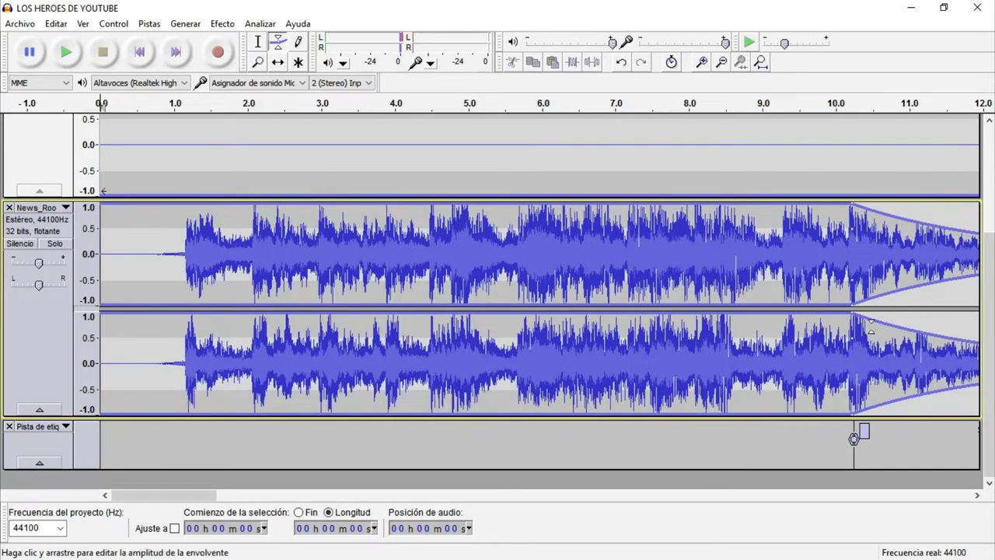
key(ctrl+f)
key(shift)
key(F1)
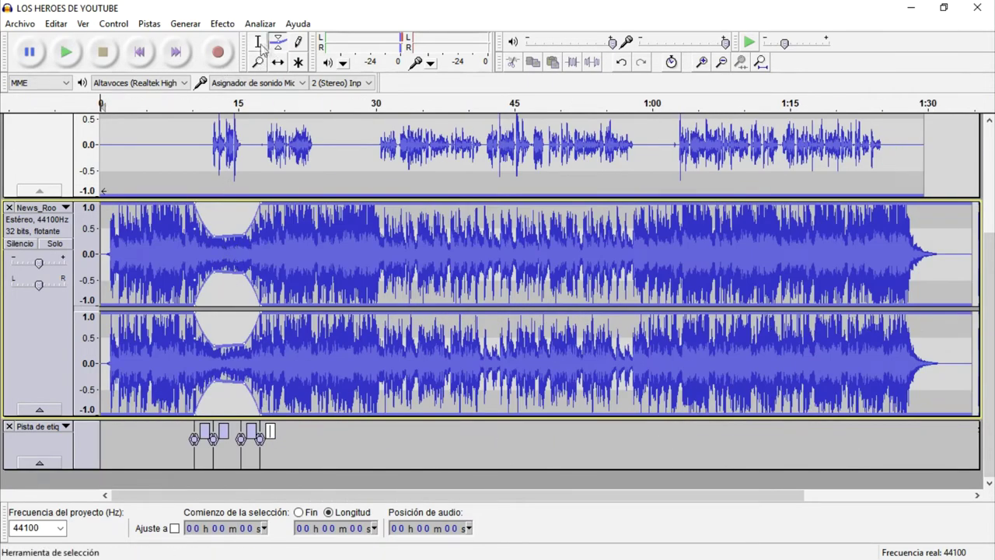
click(231, 215)
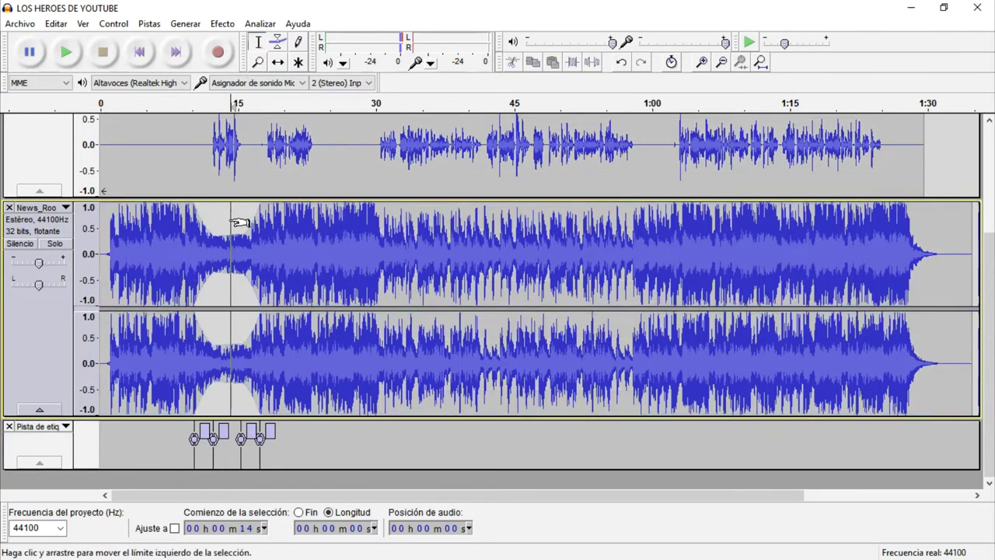
scroll(239, 222, up, 1)
ctrl+scroll(235, 287, up, 3)
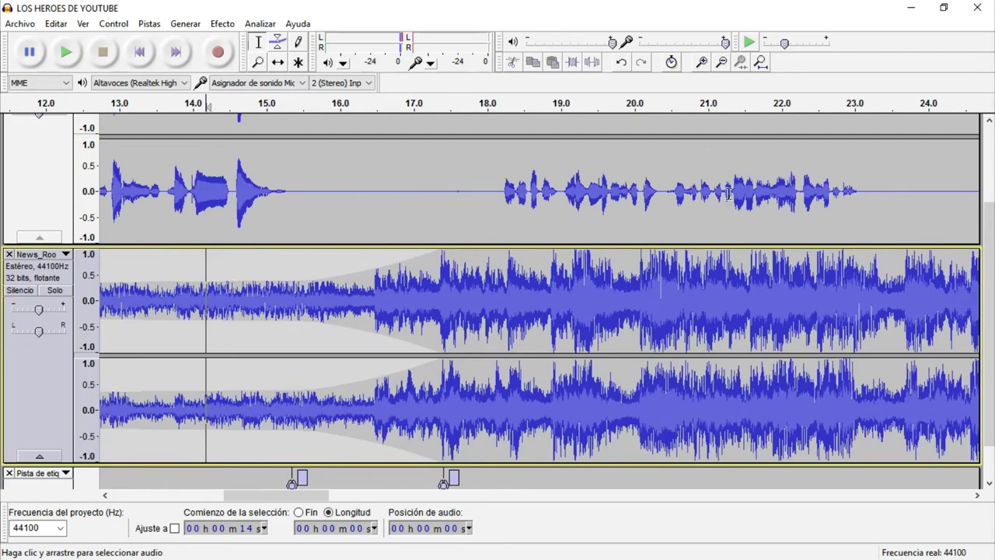
drag(289, 498, 262, 498)
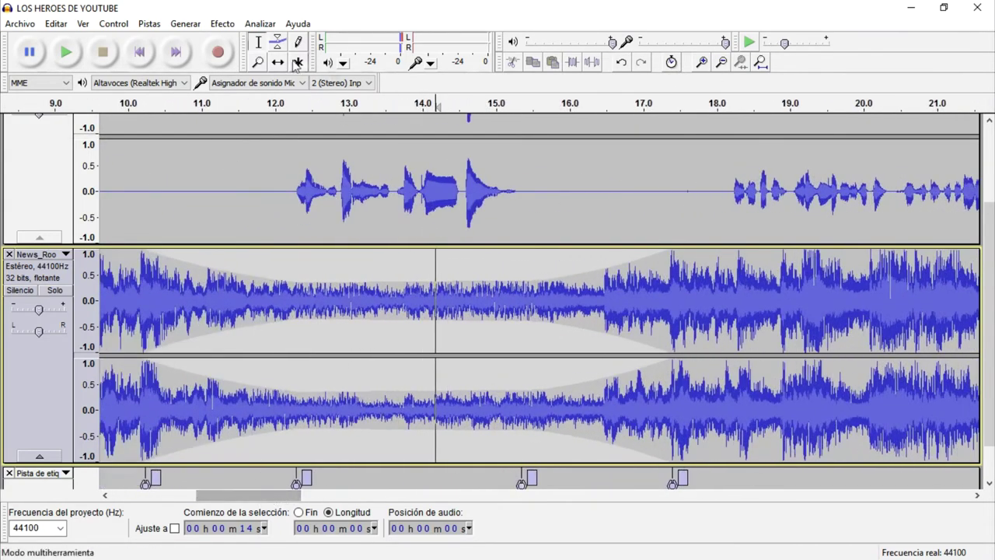
click(277, 42)
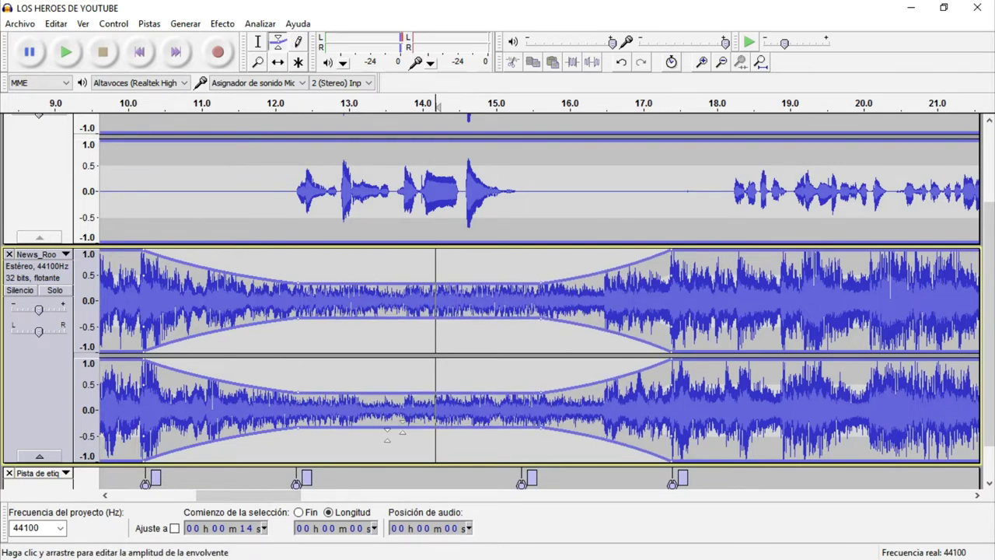
Play the mix from just before the first vocal phrase, at about 9.6 s, to check the lowered music
click(258, 42)
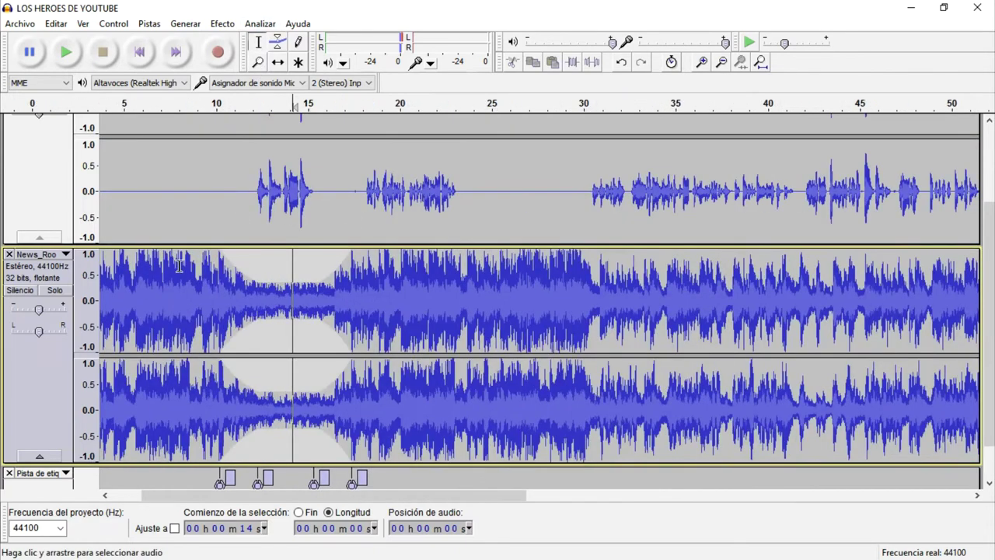
click(215, 269)
key(space)
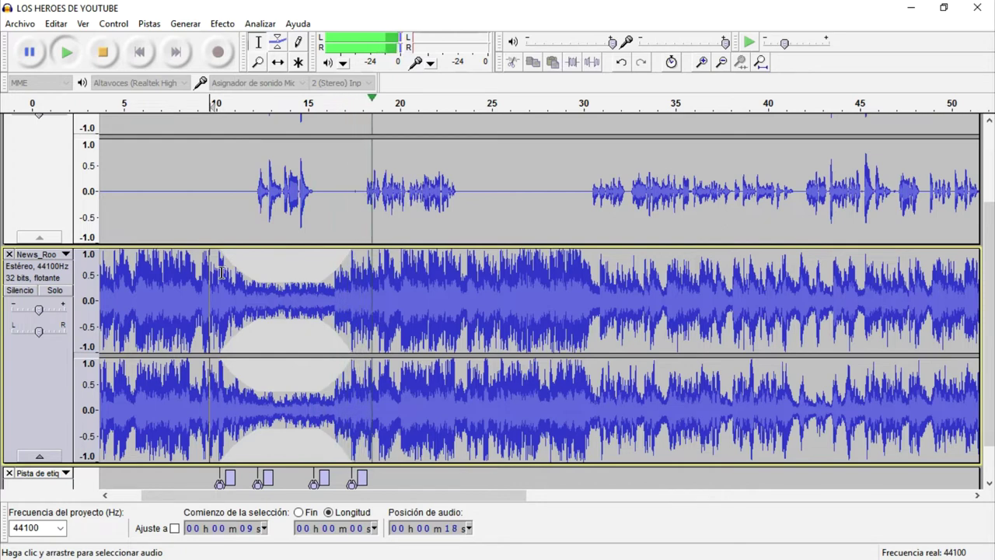
key(space)
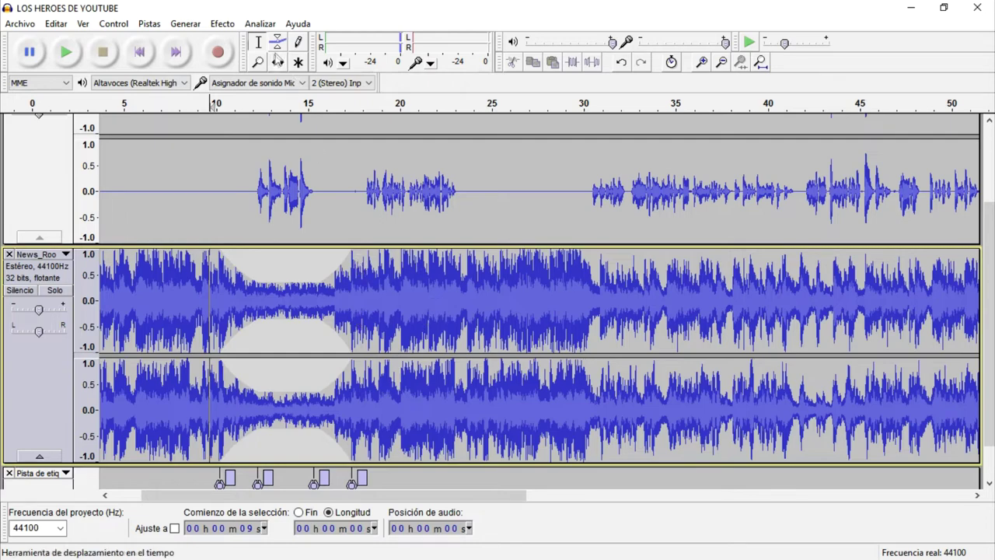
Lower the music track's envelope from full level at 17.4 s to about 0.3 at the second vocal phrase's start, about 18.2 s
click(278, 42)
scroll(377, 251, up, 3)
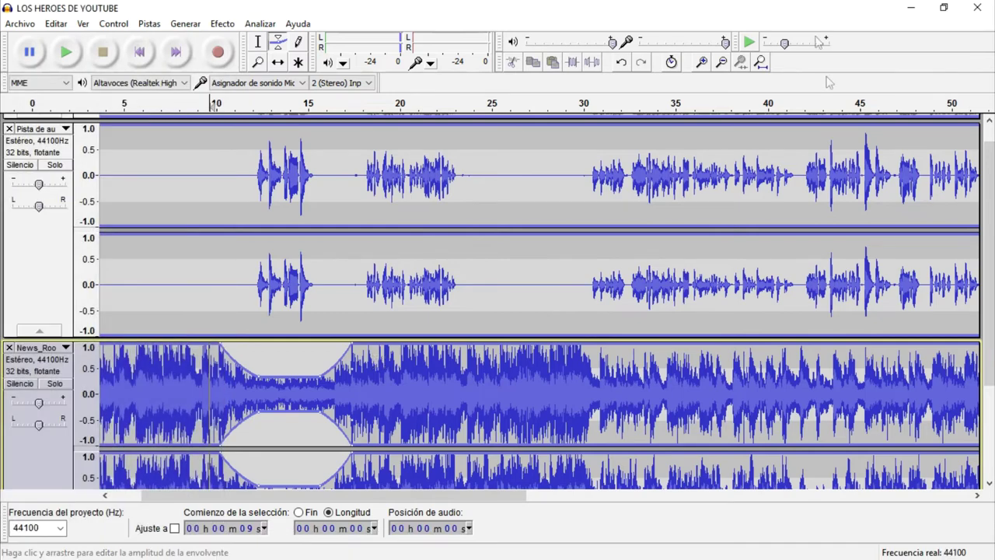
click(702, 61)
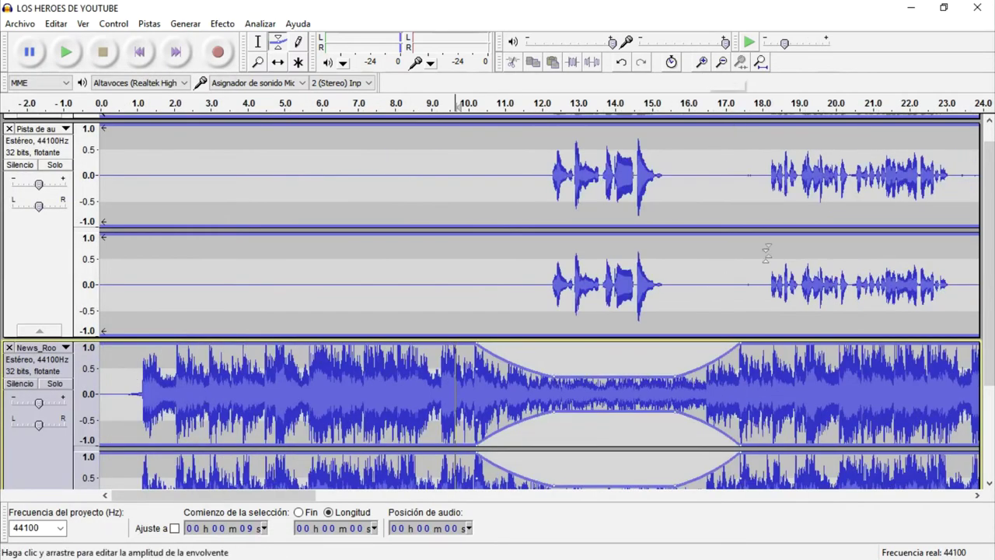
scroll(834, 354, up, 1)
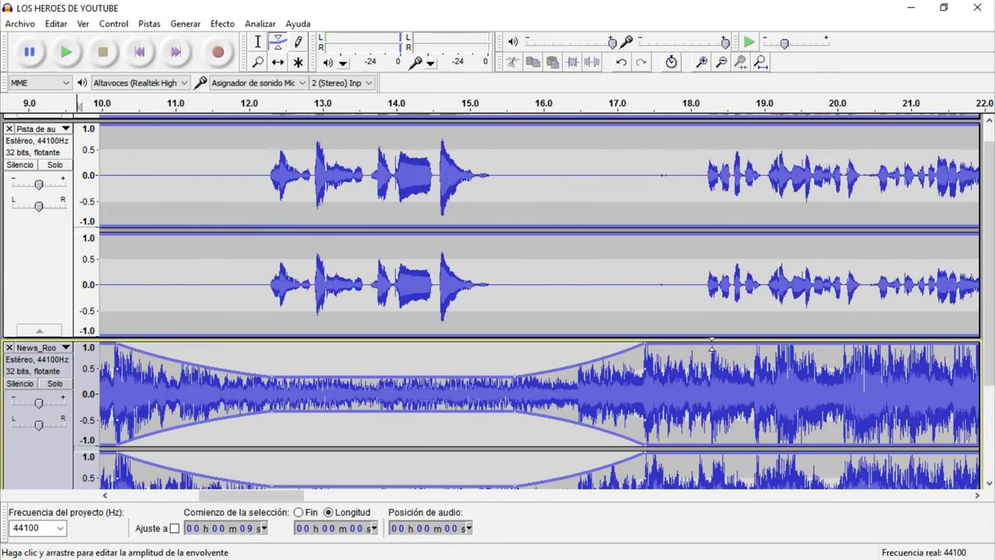
drag(711, 343, 515, 375)
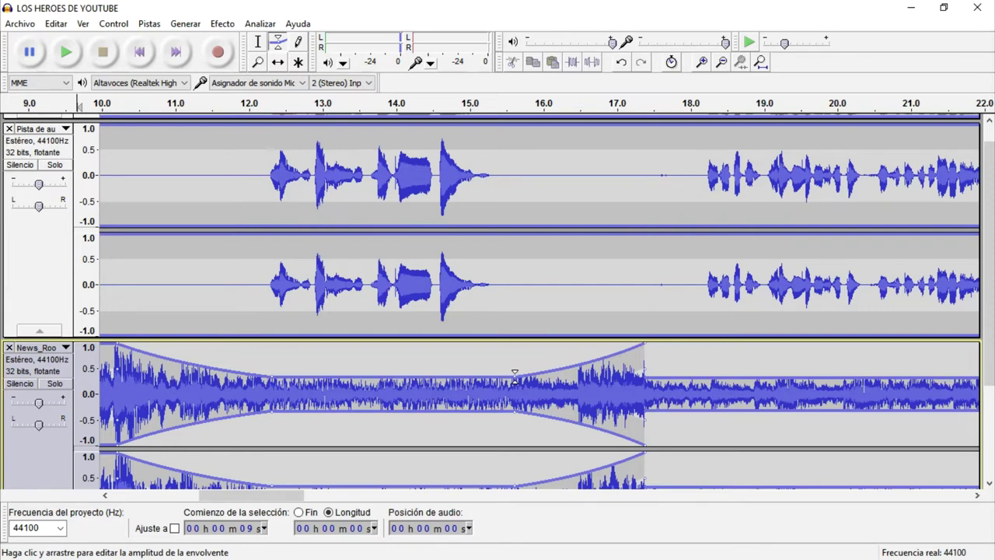
scroll(514, 375, down, 2)
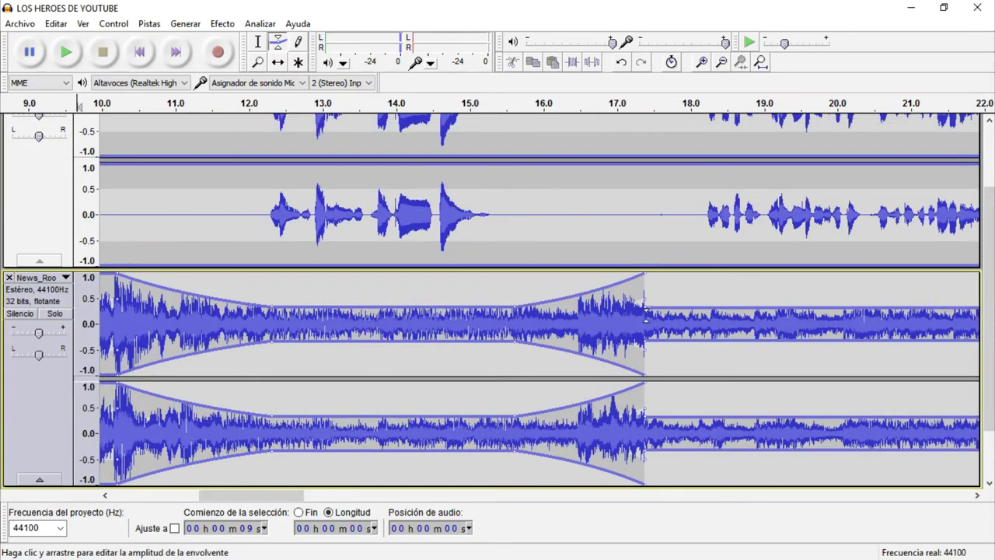
drag(644, 304, 706, 309)
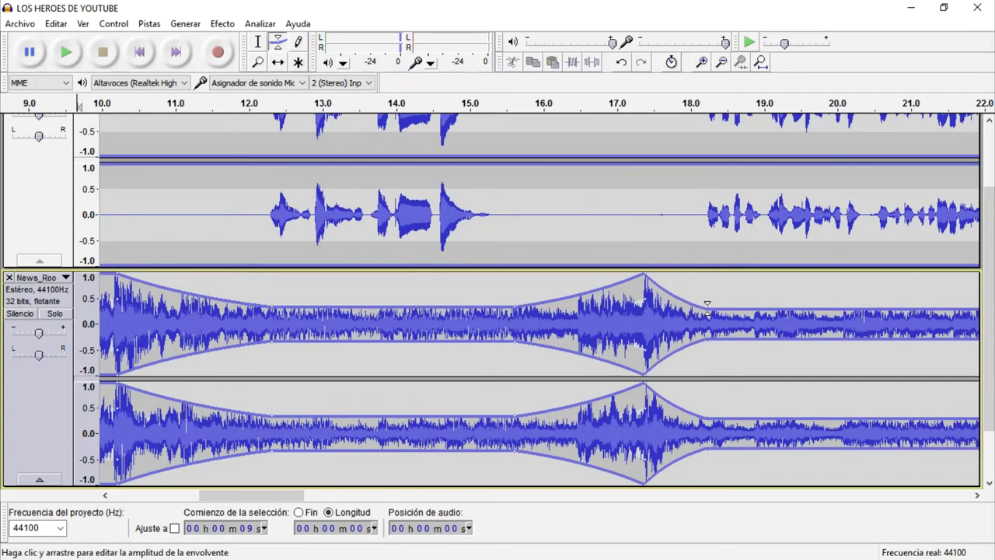
Hold the lowered envelope until just after the second phrase, about 23.1 s, and raise it to full level at about 24.1 s
drag(285, 500, 338, 500)
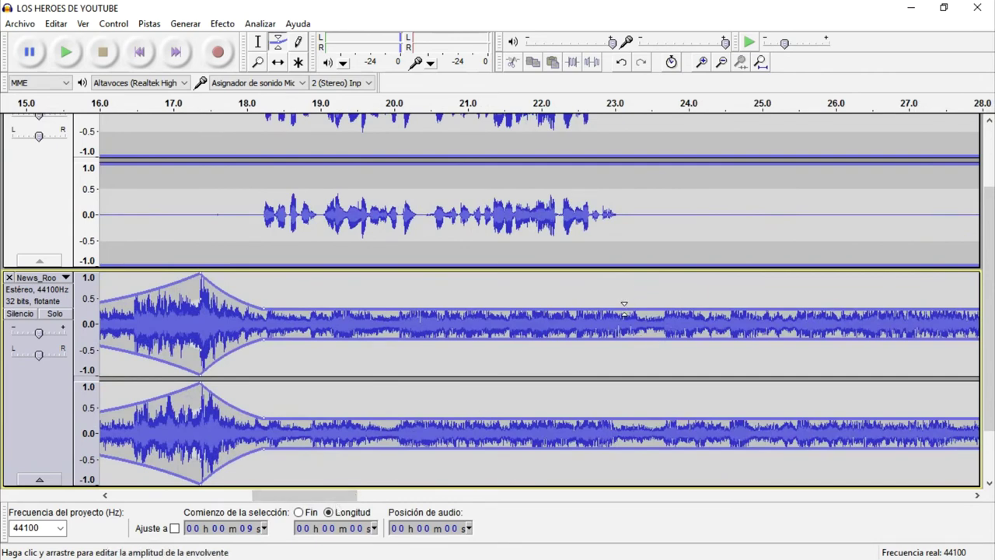
click(624, 311)
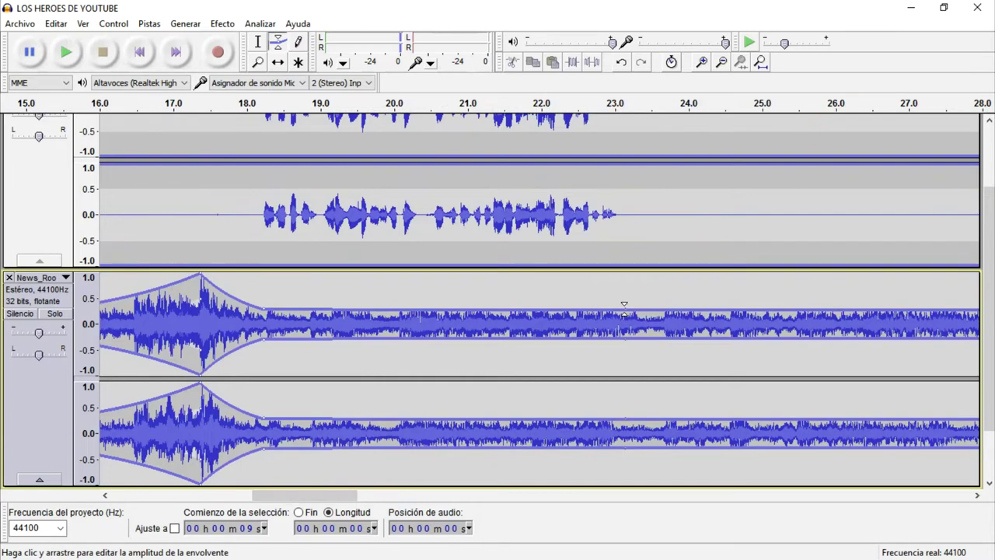
drag(624, 311, 624, 309)
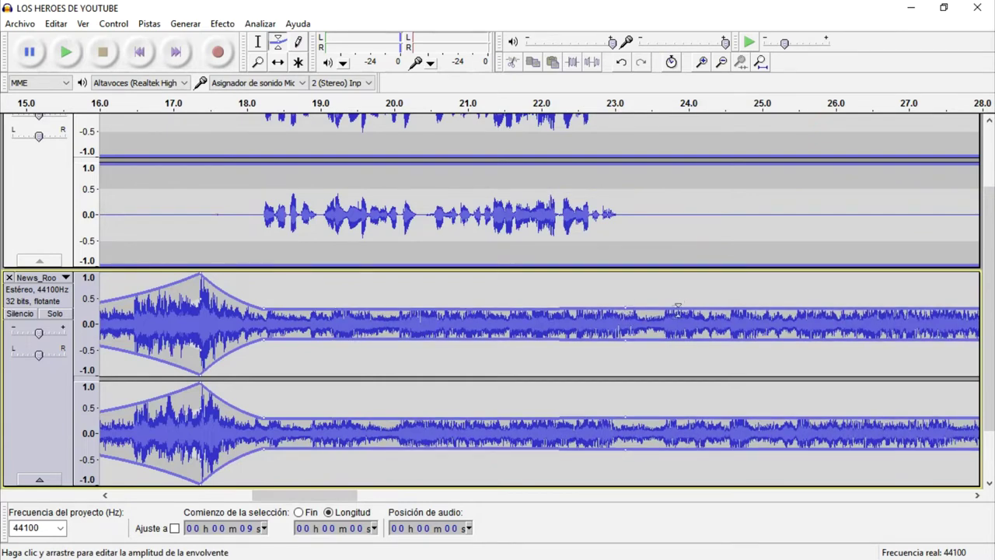
drag(697, 309, 696, 273)
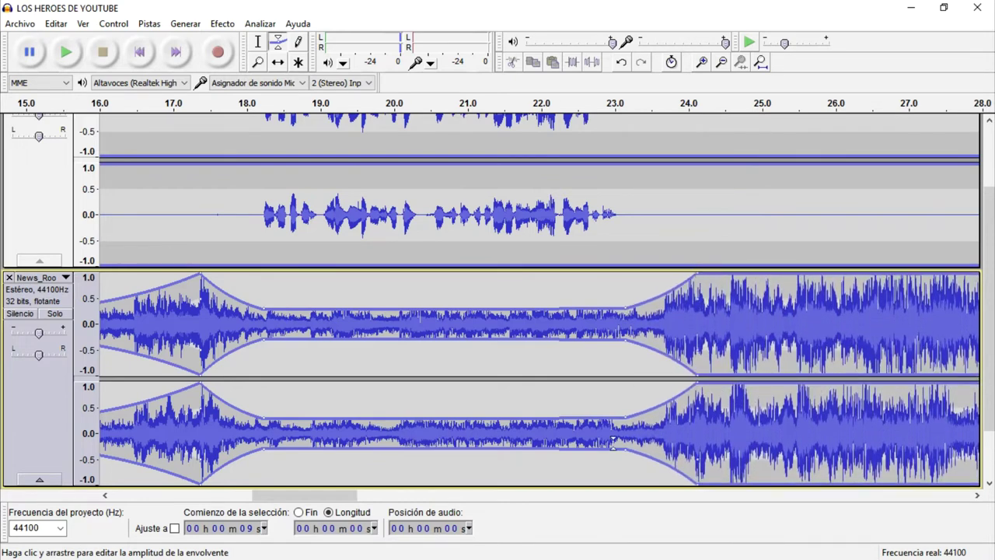
Play the mix from about 10 s to check the music's level under the first two vocal phrases
click(721, 64)
click(720, 64)
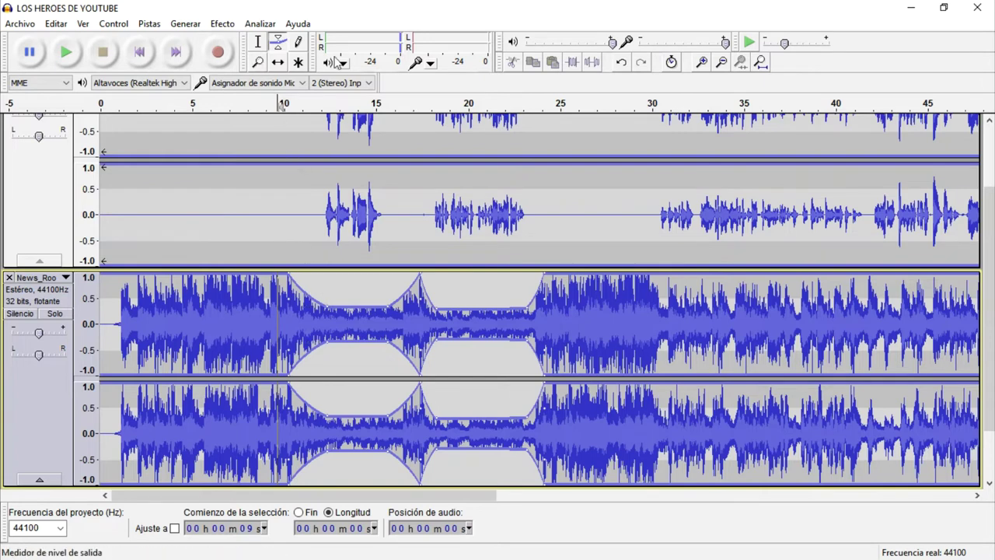
click(258, 41)
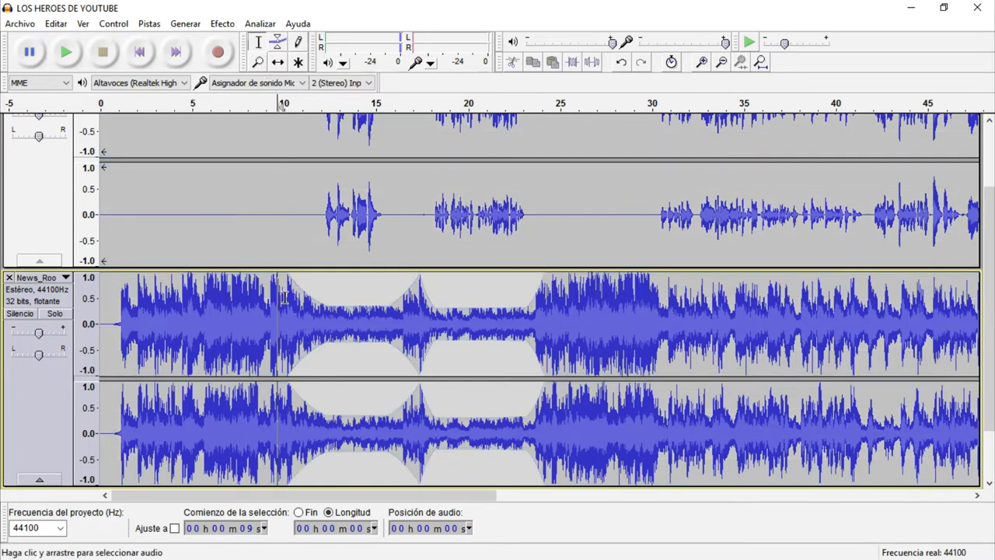
click(284, 295)
key(space)
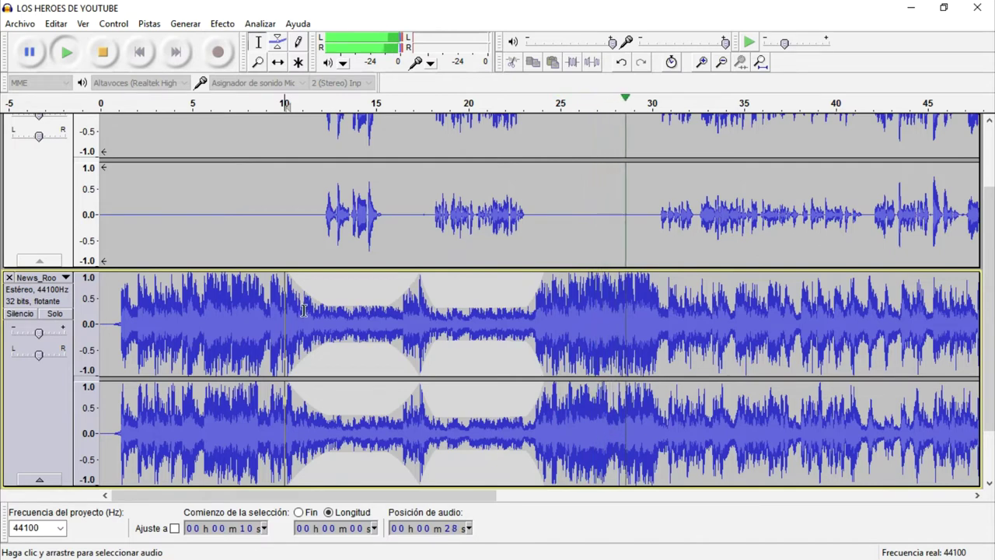
key(space)
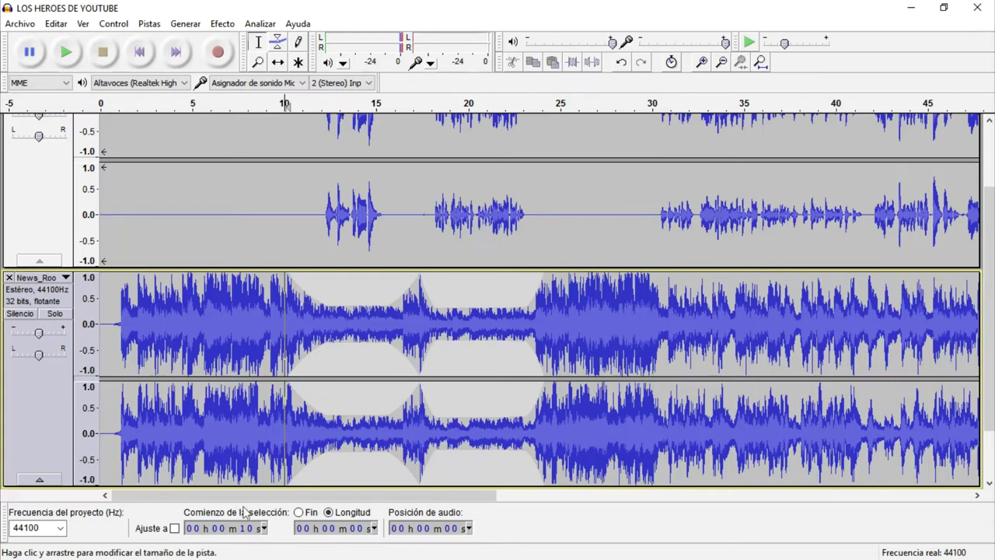
Fit the whole project in view and examine the music track's envelope across all the vocal phrases
drag(284, 495, 349, 498)
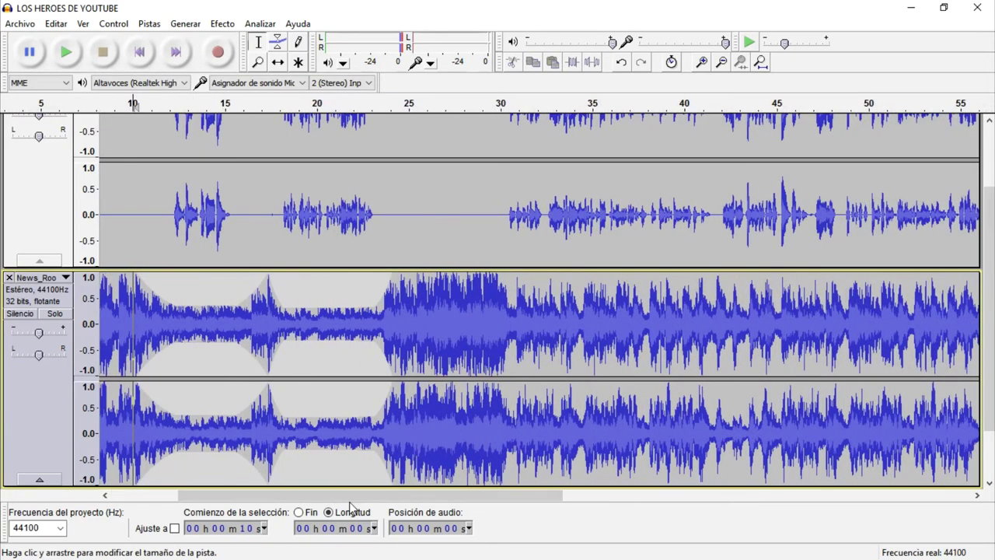
drag(362, 503, 419, 506)
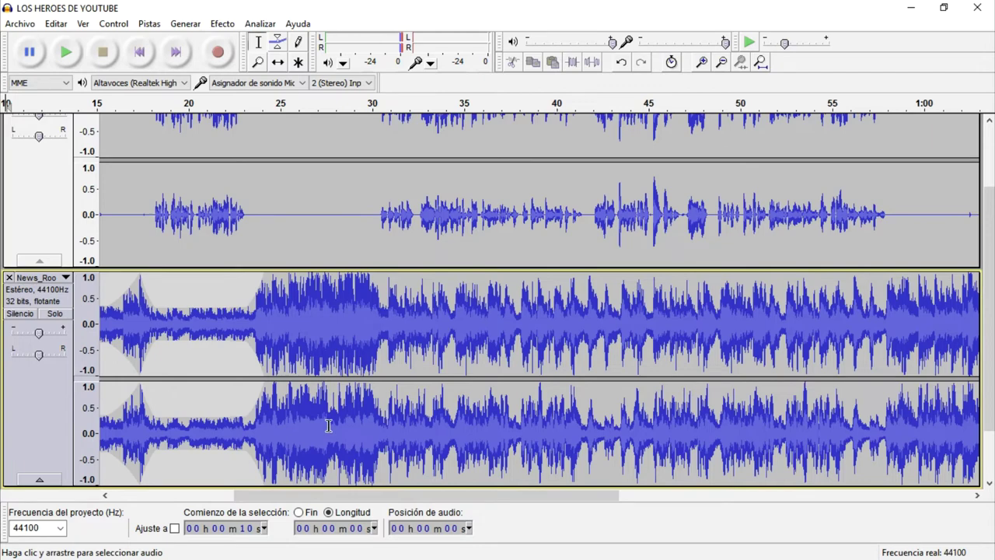
key(ctrl+3)
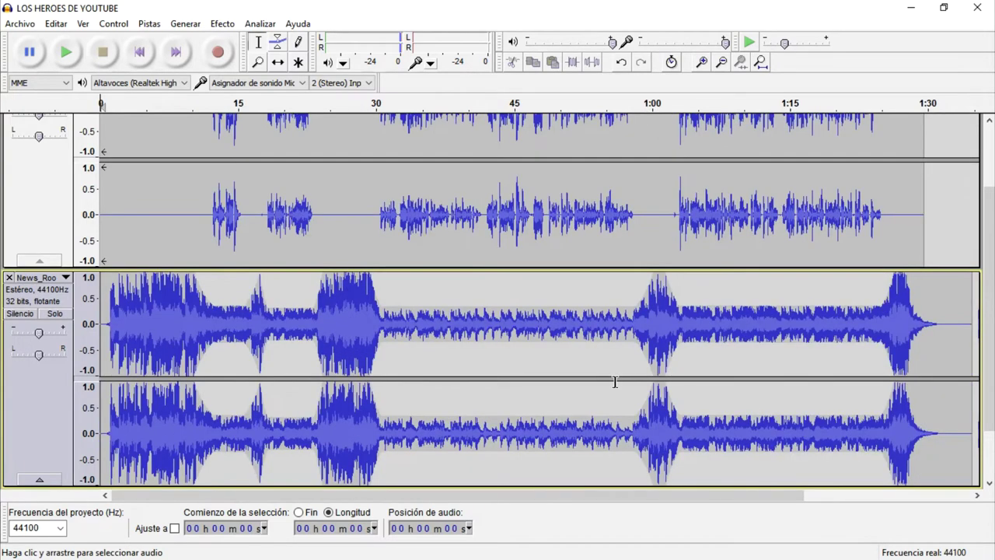
click(277, 46)
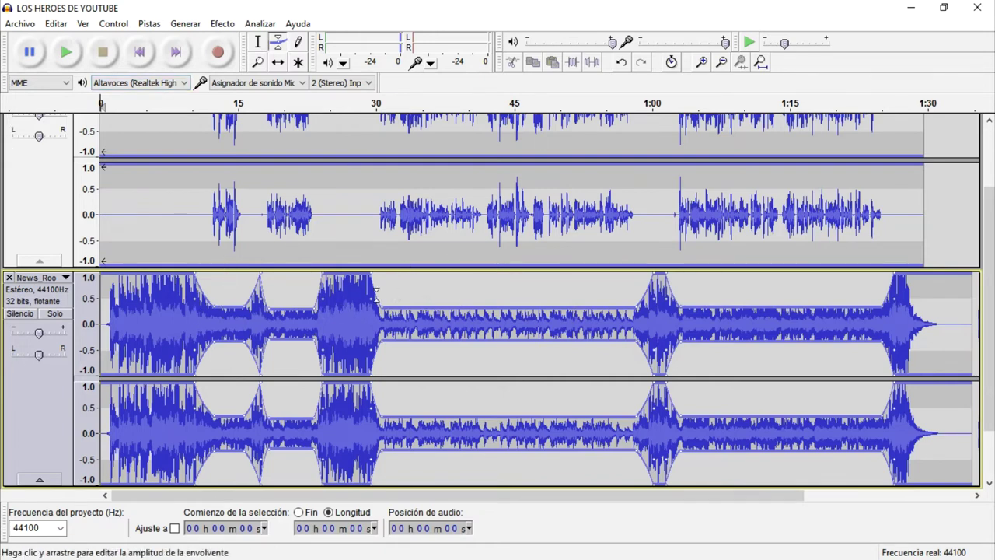
Normalize the whole vocal track to a maximum amplitude of -3.0 dB with DC offset removal
click(258, 41)
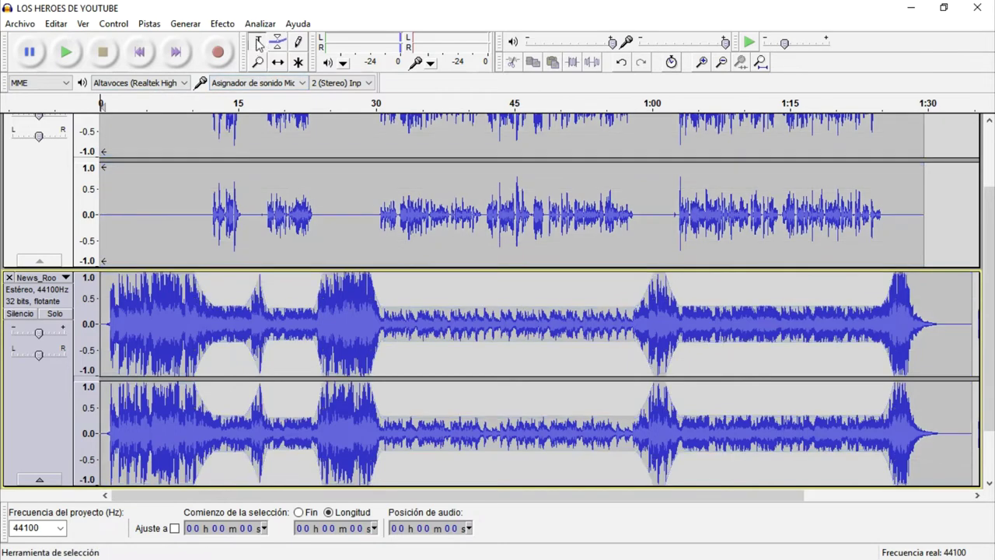
double_click(360, 193)
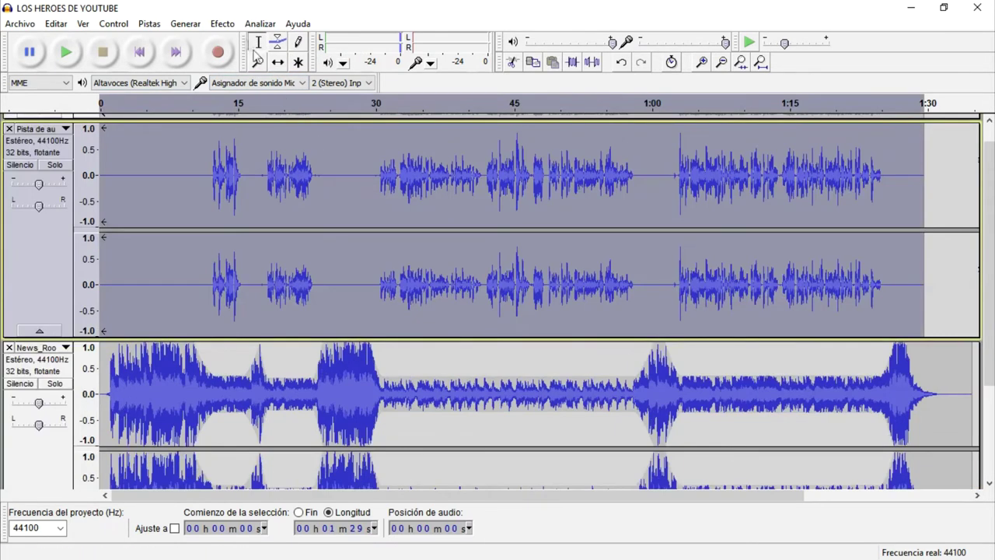
click(222, 23)
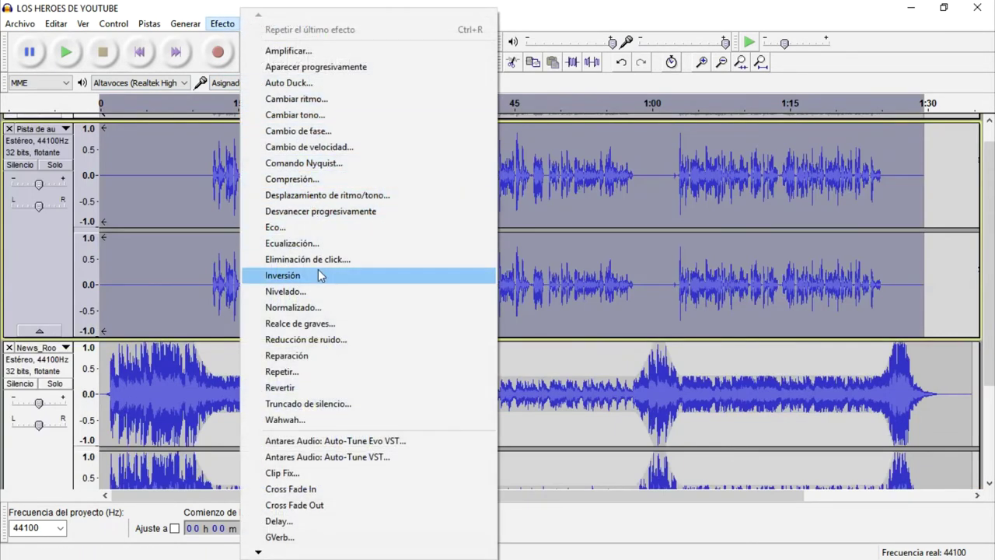
click(324, 308)
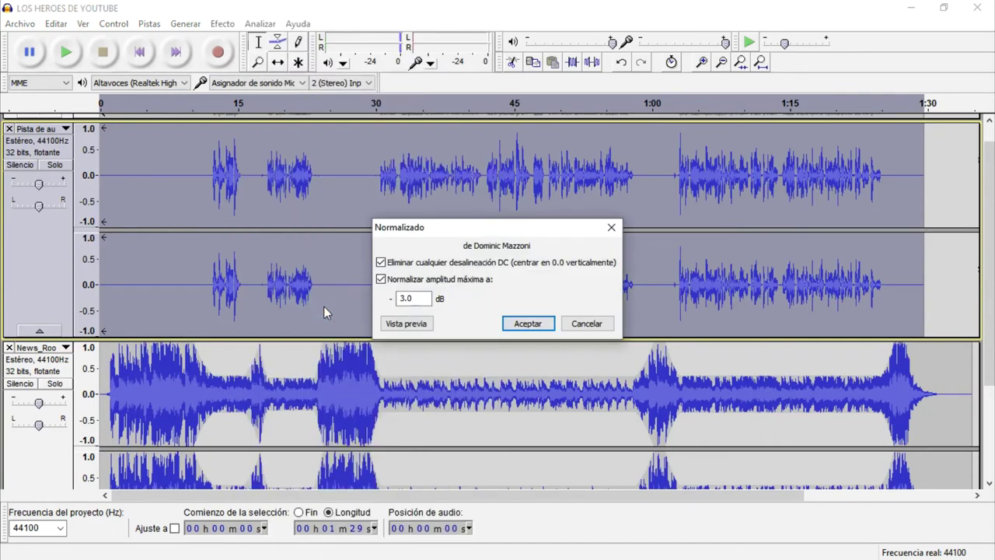
click(526, 323)
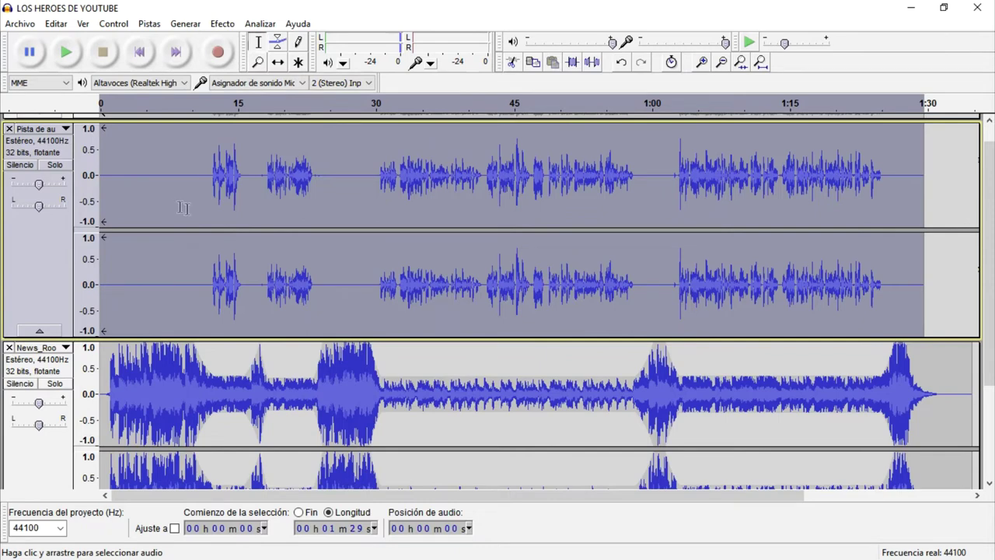
Amplify the whole music track by -0.2 dB for a new peak amplitude of 0.0 dB, without allowing clipping
click(222, 23)
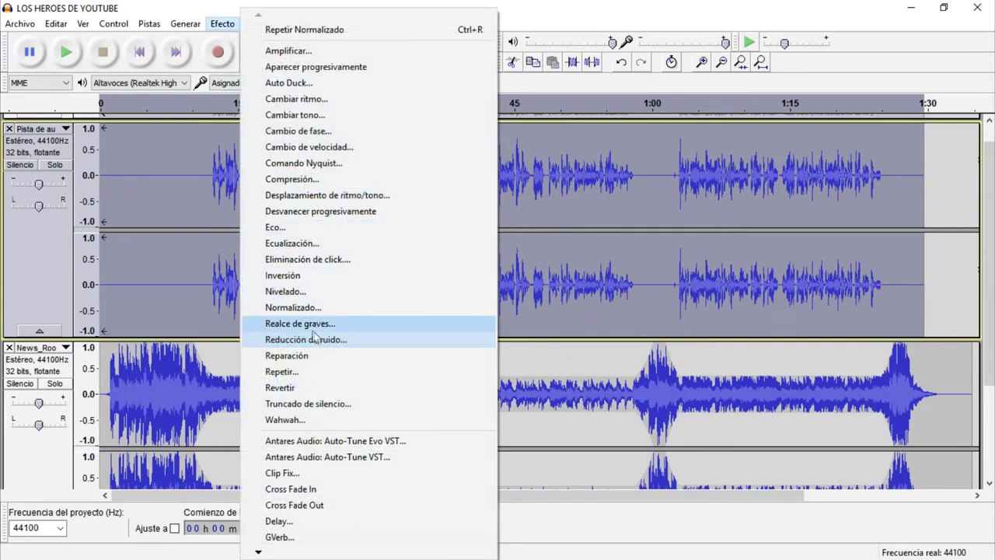
click(21, 266)
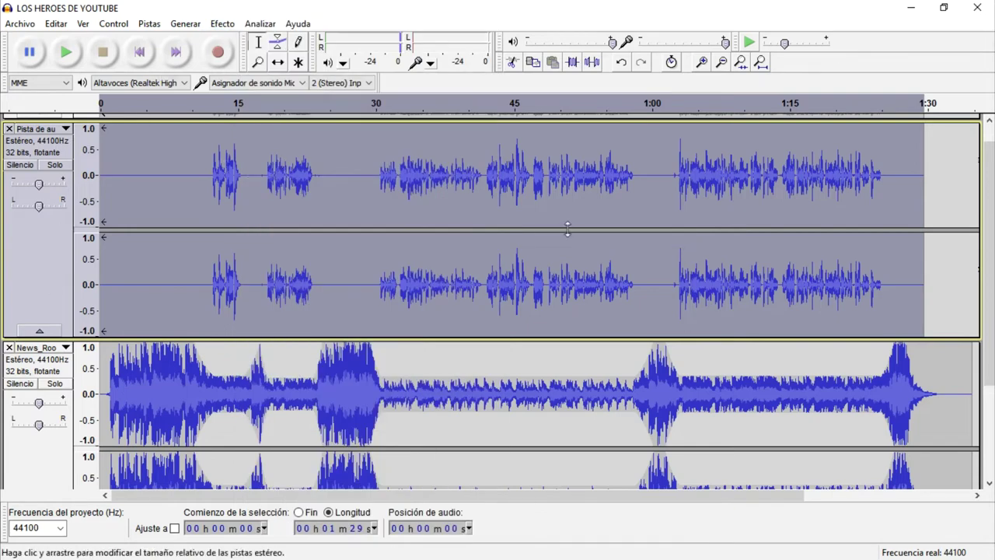
click(27, 465)
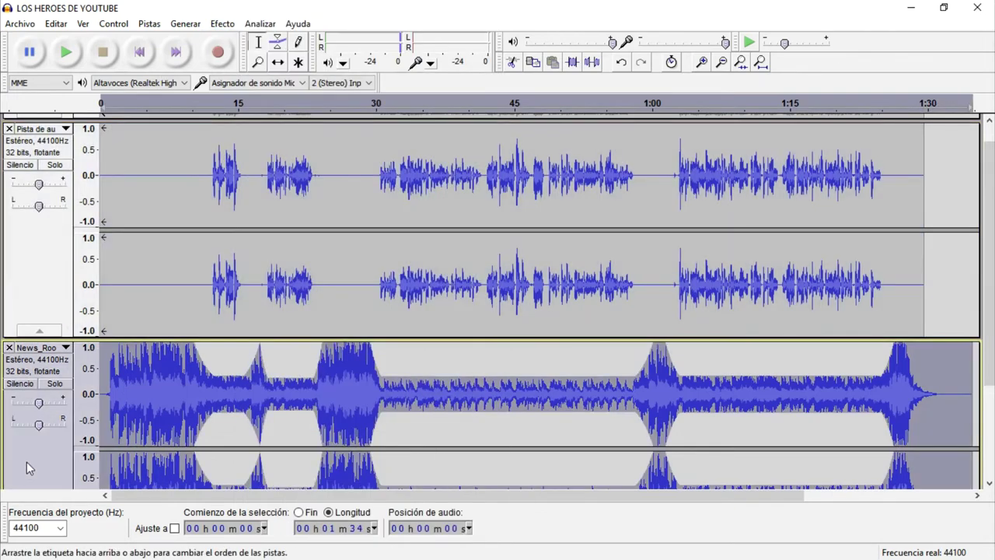
click(220, 25)
click(257, 50)
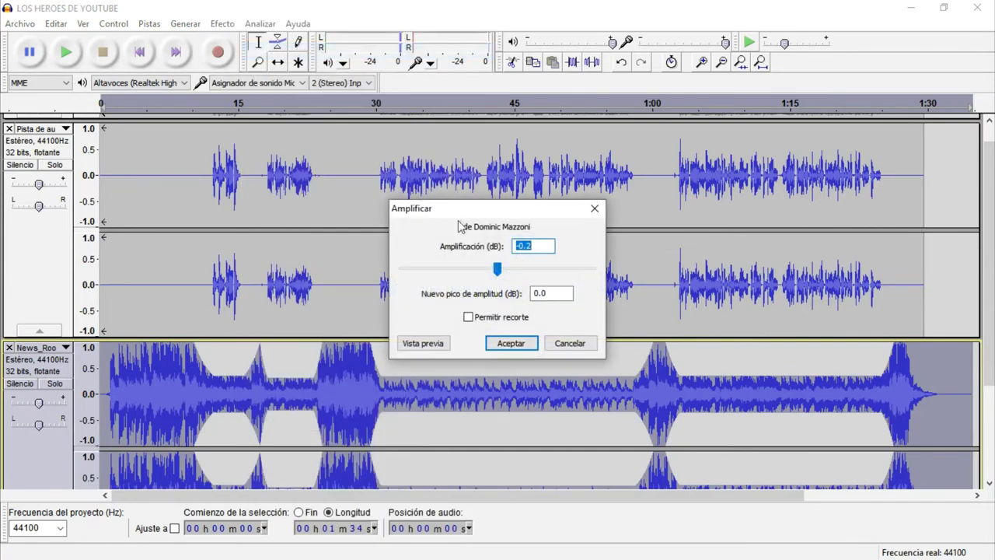
click(515, 344)
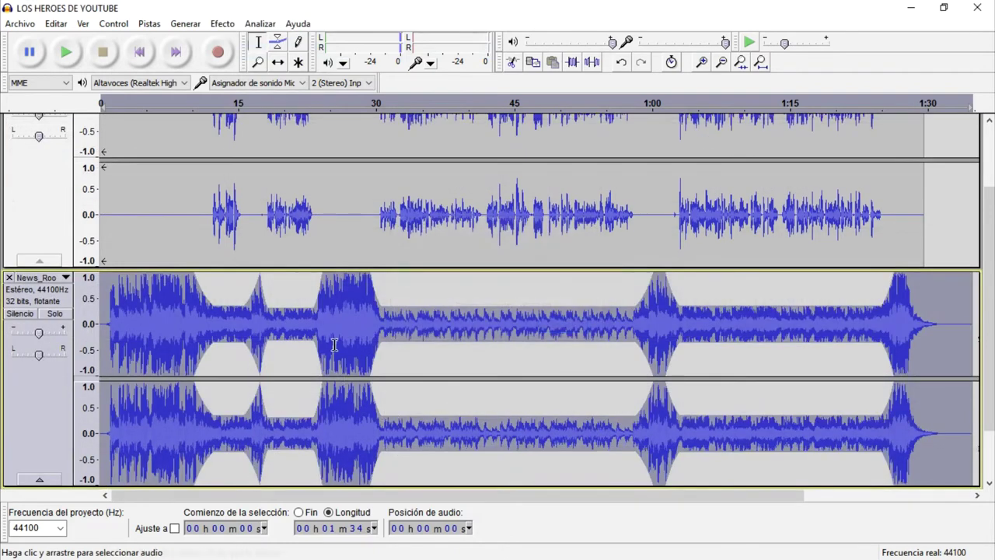
Set the music track's gain to -5 dB and check the vocal track's gain setting
double_click(38, 332)
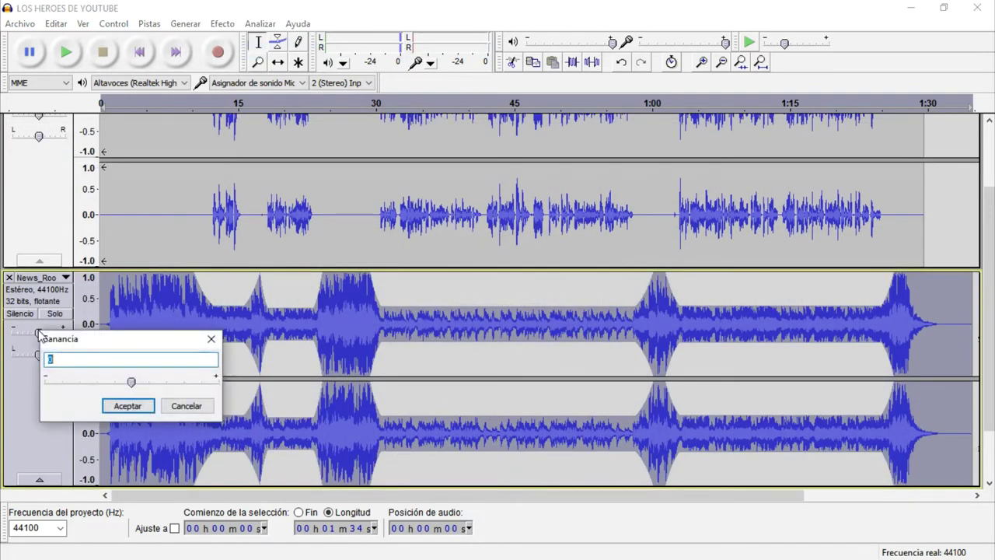
text(-5)
key(Return)
scroll(39, 333, up, 3)
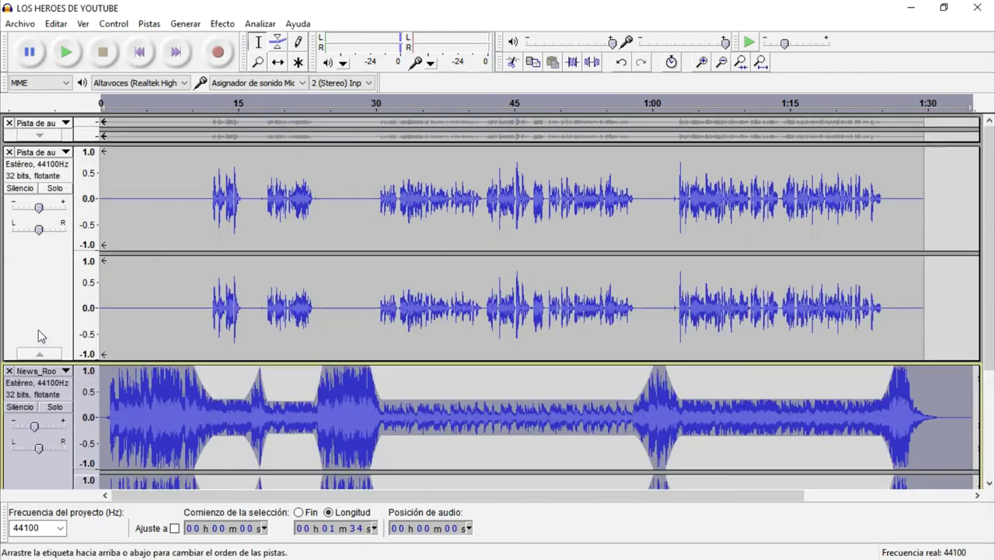
double_click(39, 207)
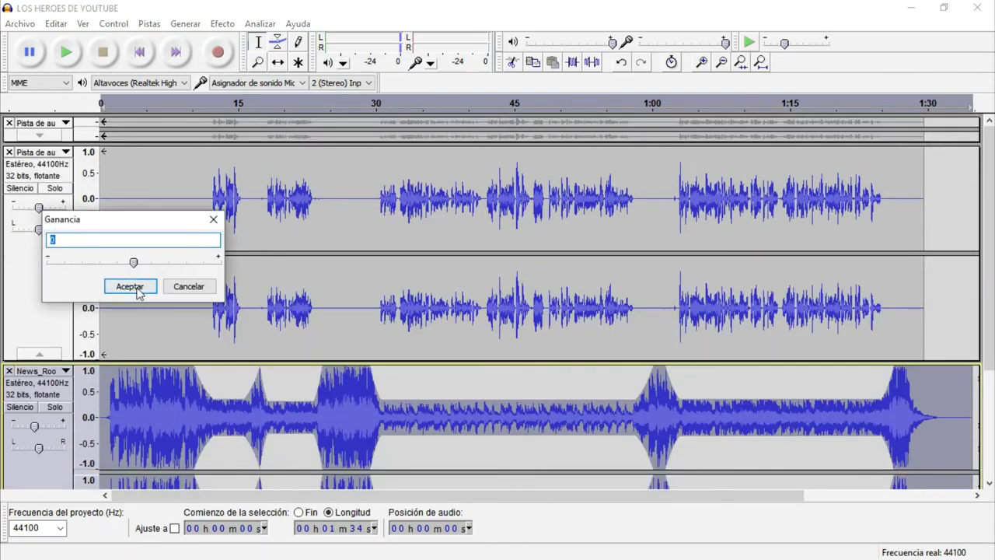
click(189, 288)
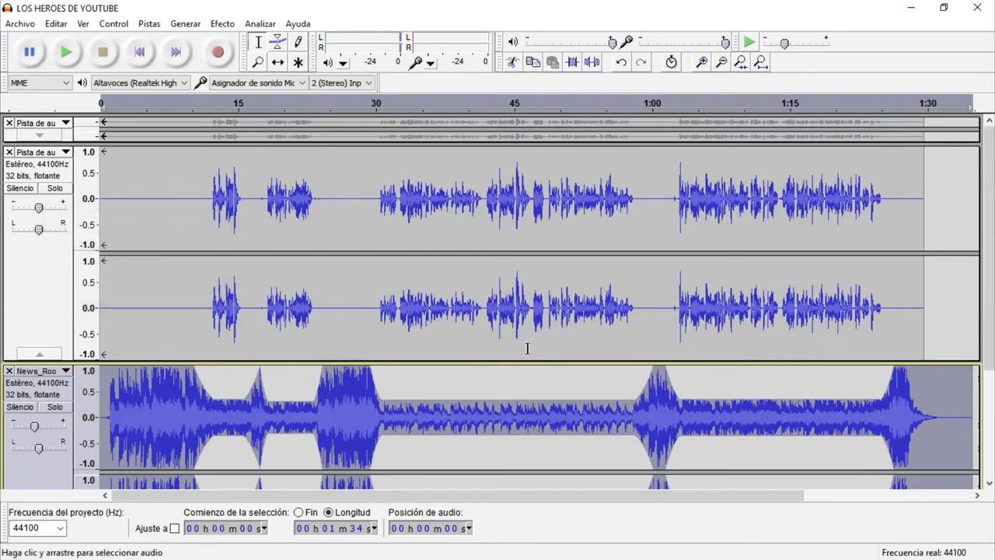
Select the vocal passage from about 45.2 s to 46.8 s and play it with the vocal track soloed
ctrl+scroll(528, 331, up, 3)
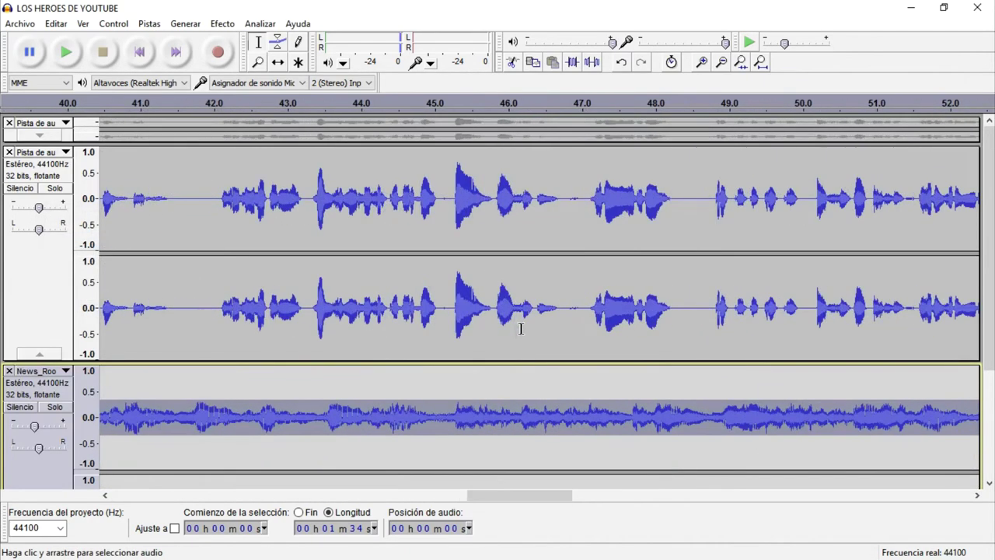
drag(449, 319, 567, 328)
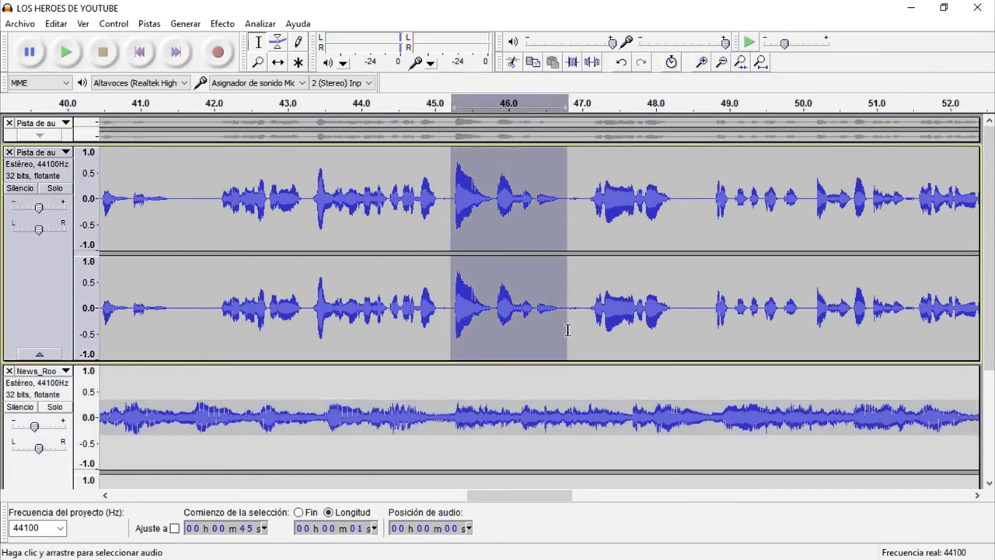
click(54, 189)
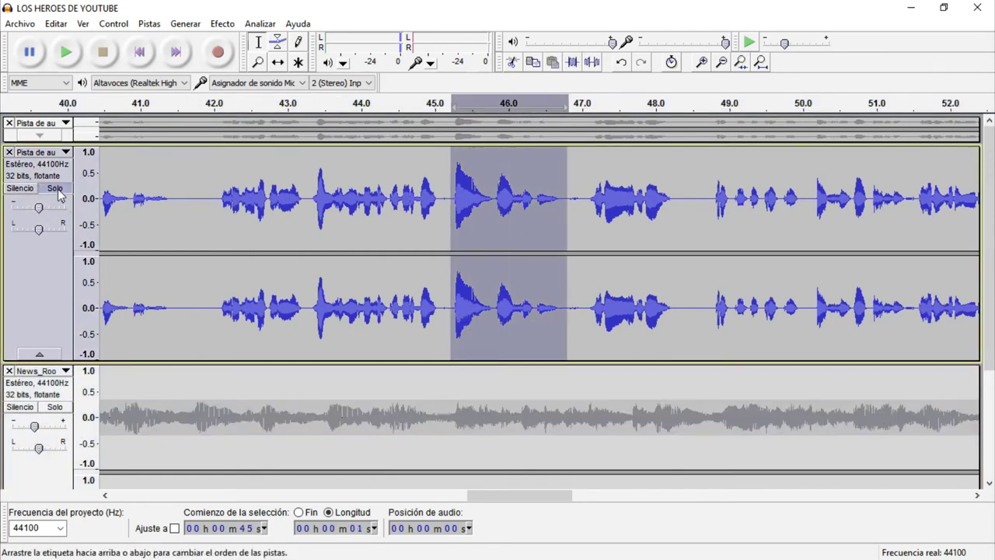
key(space)
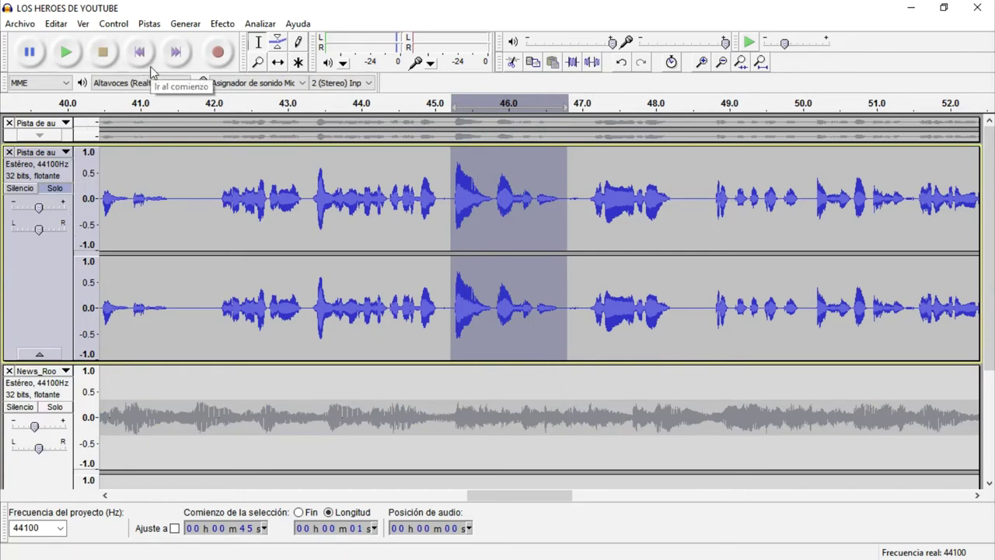
Duplicate the selected vocal passage onto a separate track
click(56, 24)
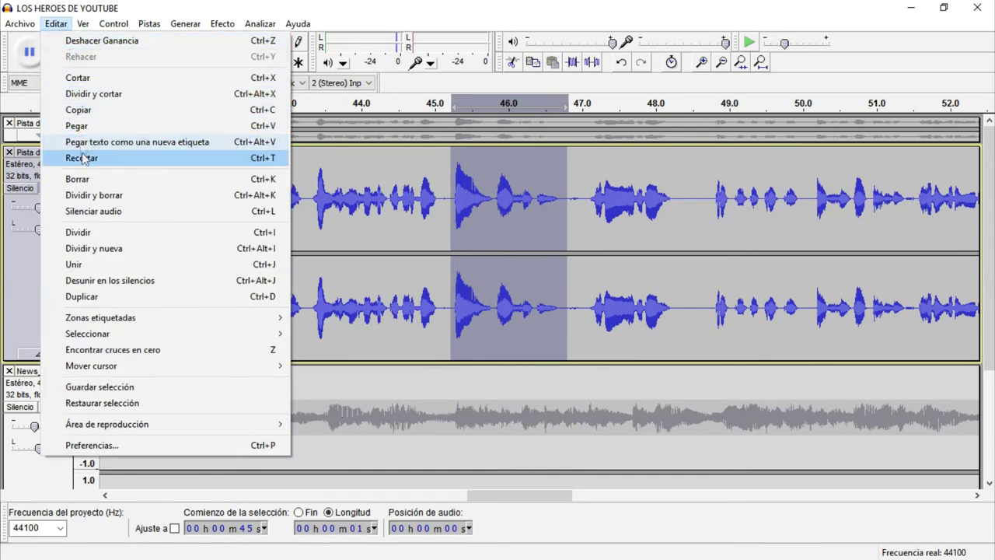
click(108, 300)
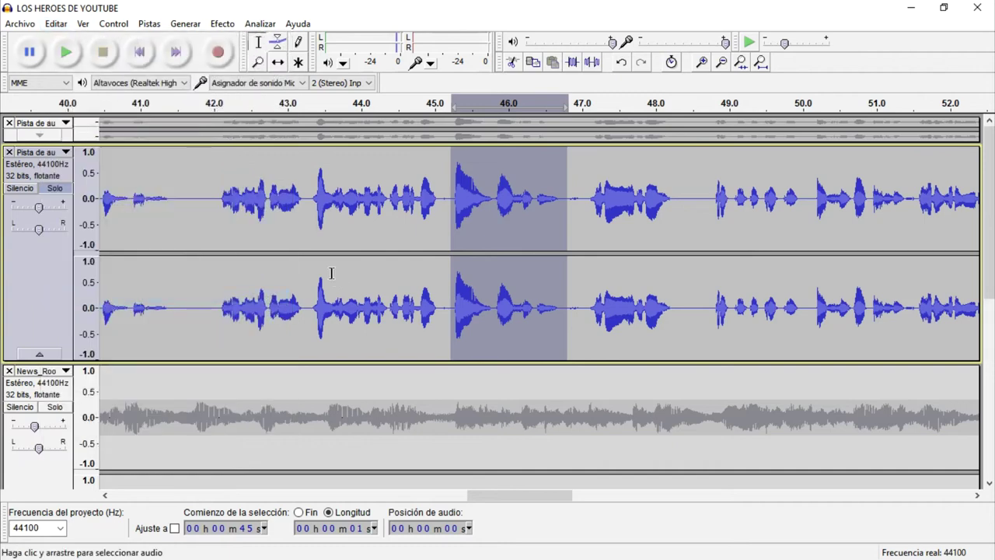
scroll(467, 311, down, 3)
scroll(472, 321, down, 5)
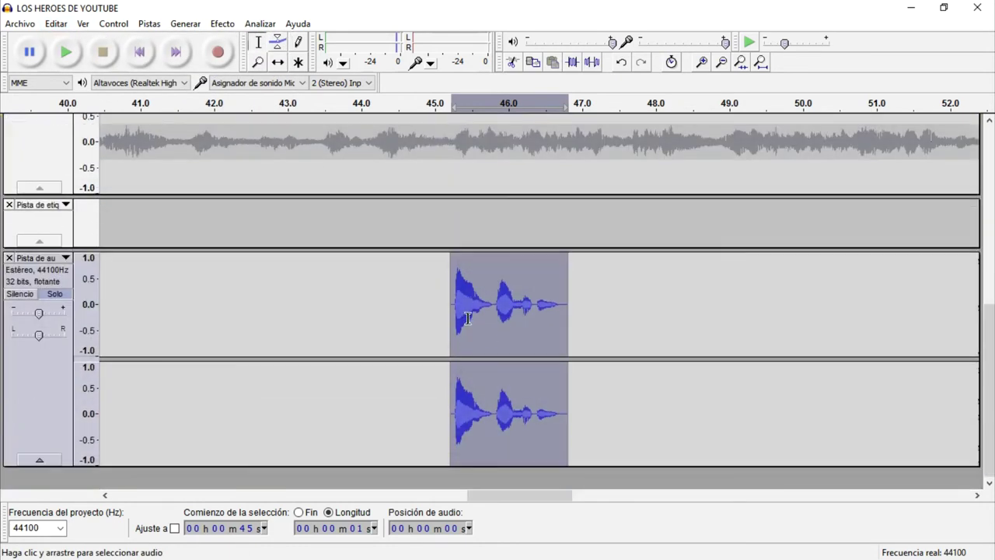
Apply a regular Delay to the whole duplicated clip with 6.0 dB decay, 0.50 s delay time, no pitch change and 5 echoes
click(467, 319)
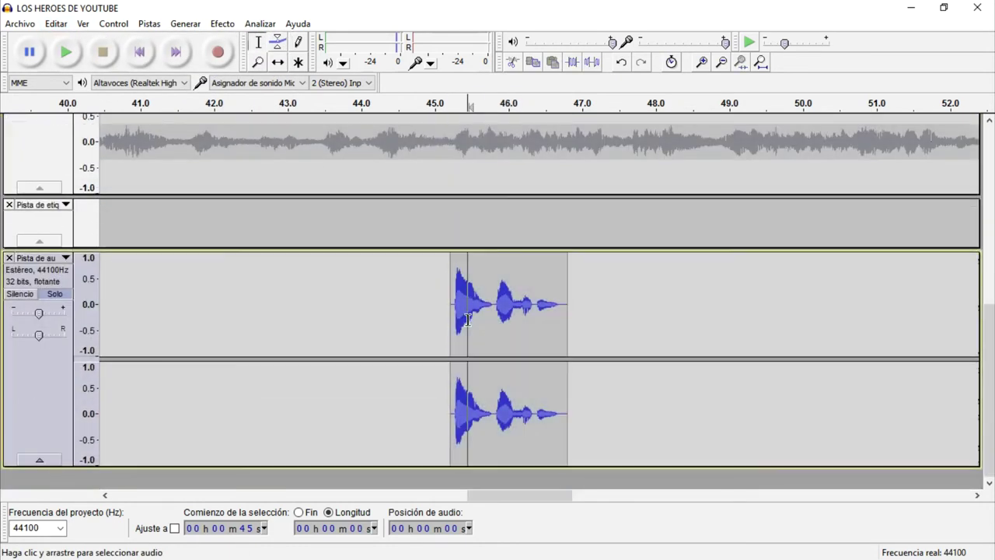
double_click(514, 313)
click(224, 24)
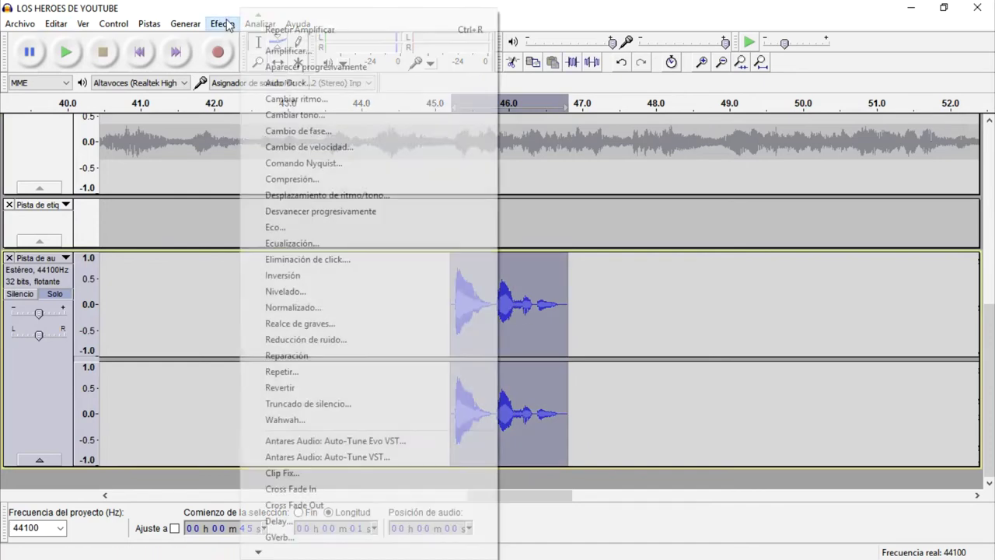
click(355, 521)
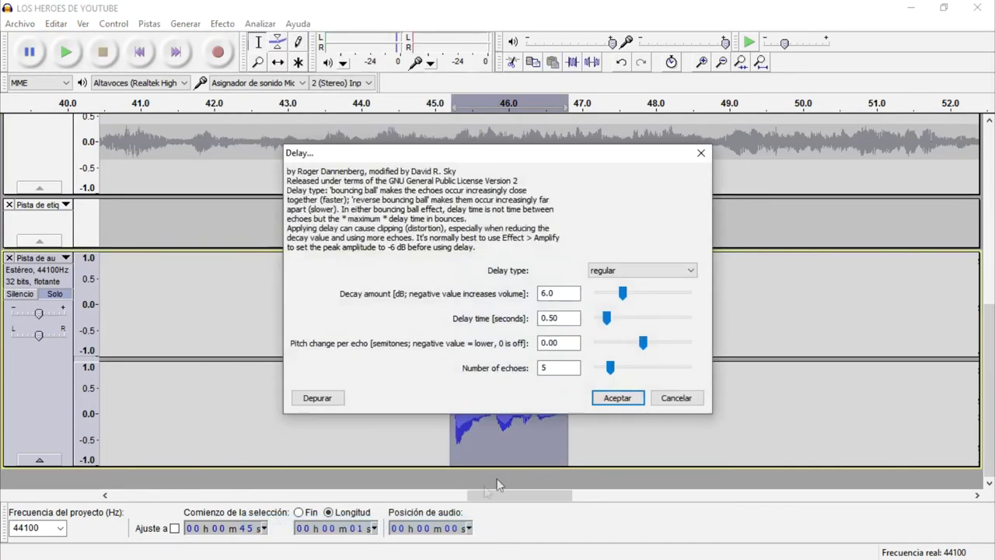
click(616, 398)
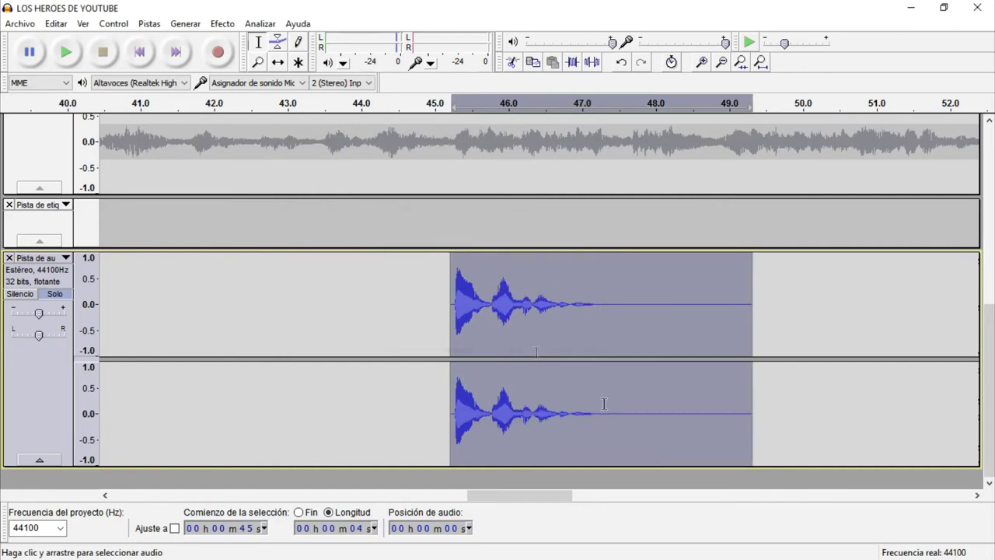
Set the gain of the duplicated echo track to -5 dB
click(404, 335)
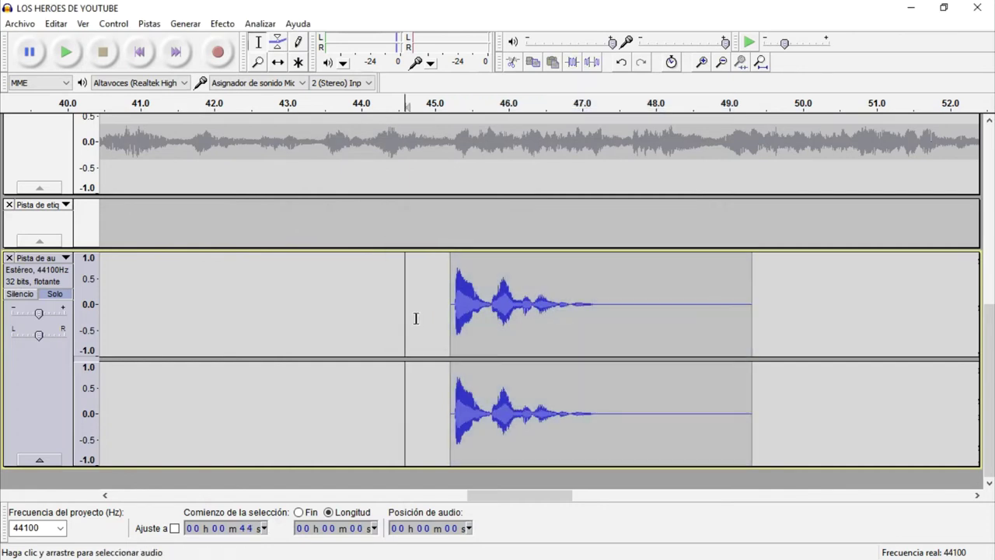
double_click(38, 317)
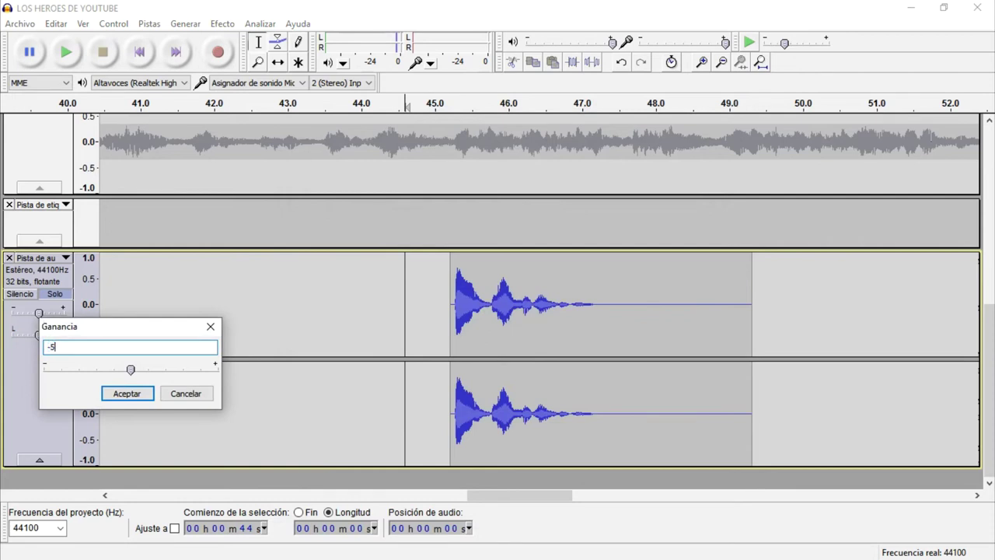
key(Return)
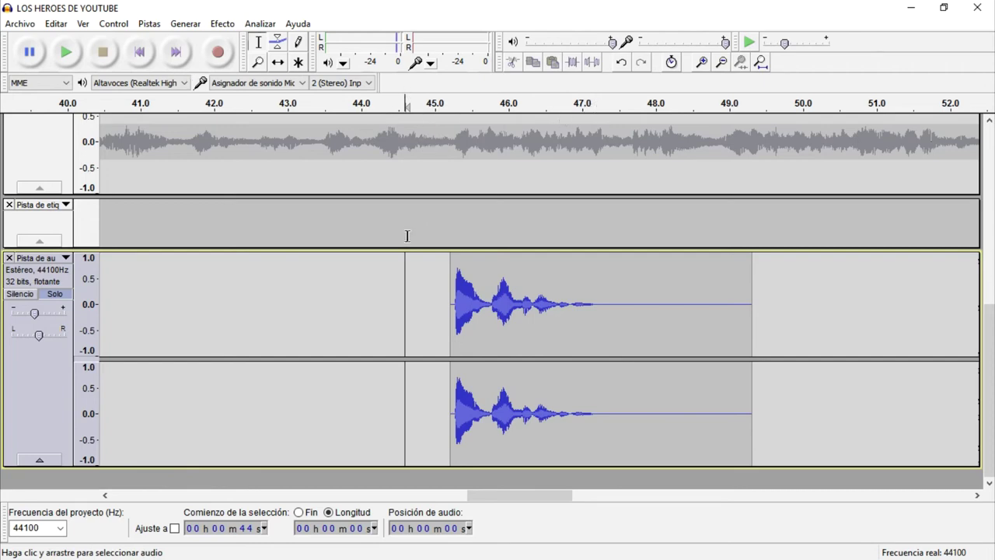
Delete the label track and turn off solo on the original vocal track
key(ctrl+f)
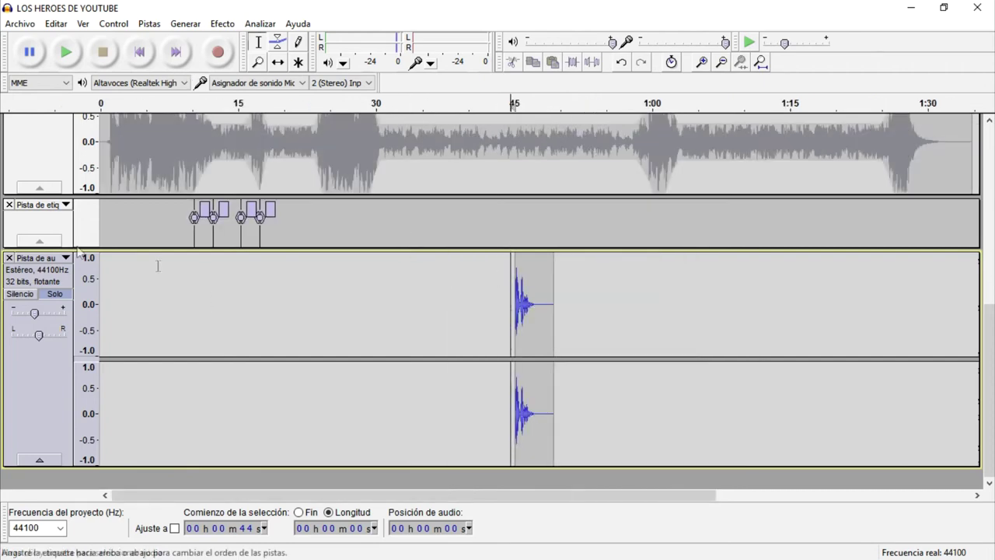
click(9, 205)
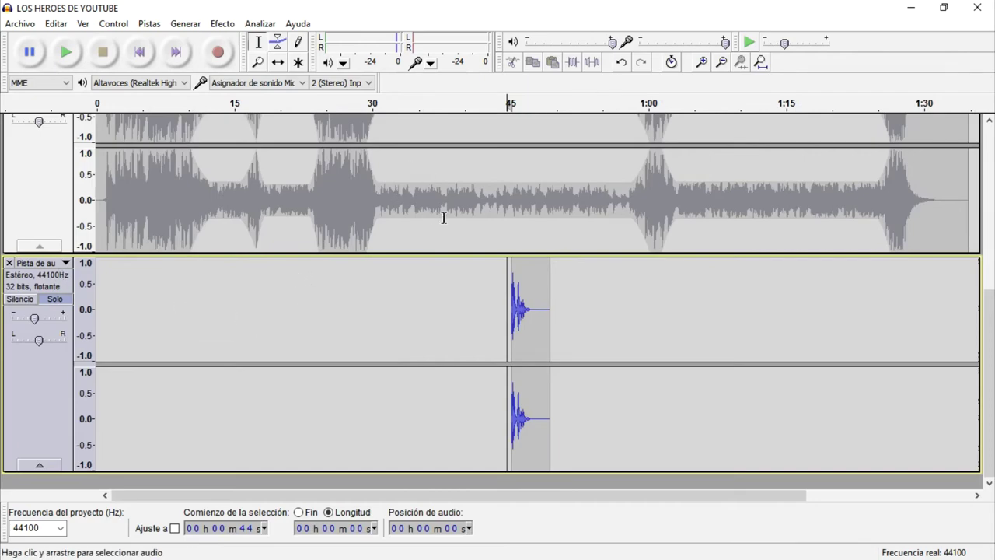
scroll(56, 292, up, 5)
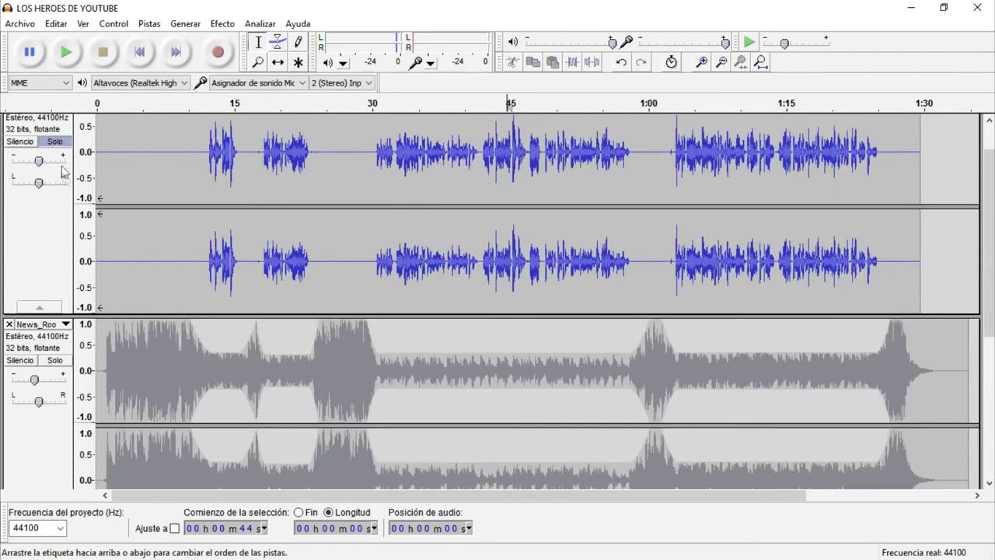
click(54, 142)
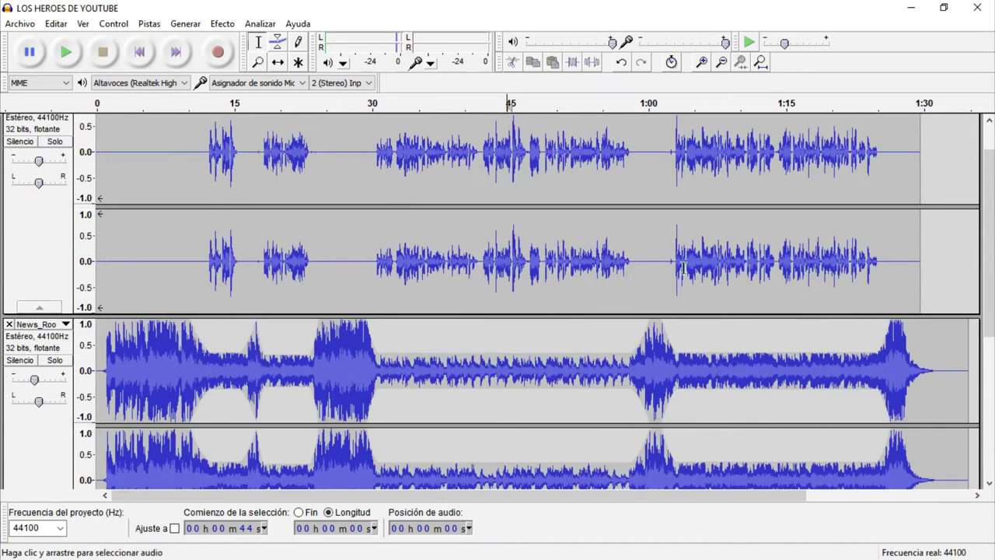
Lower the gain of the News_Roo music track and play the mix from the beginning
click(633, 343)
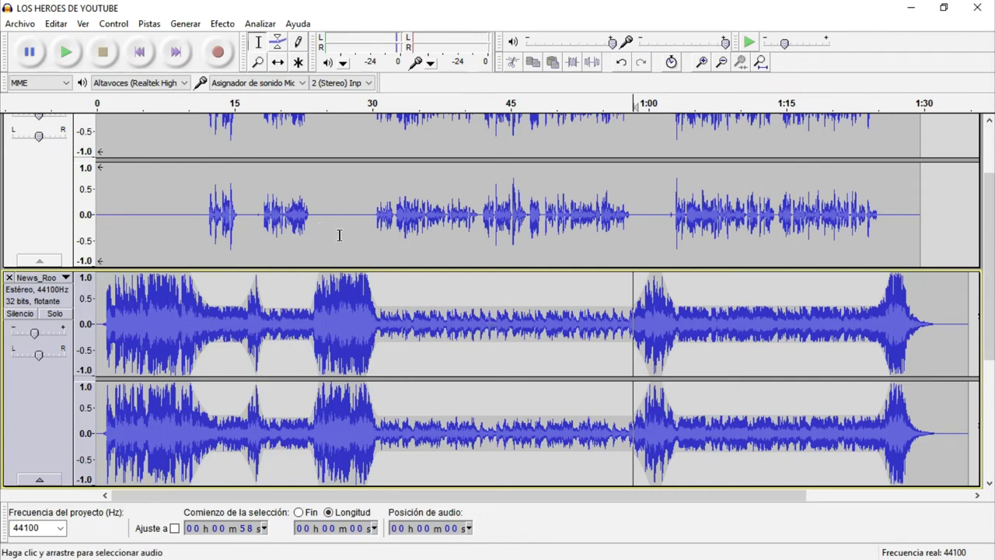
click(139, 59)
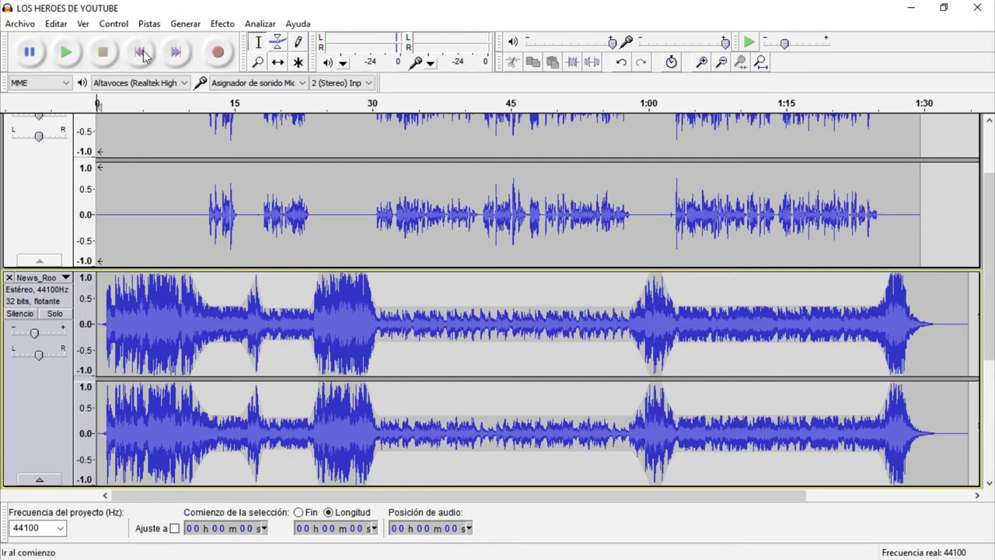
double_click(35, 335)
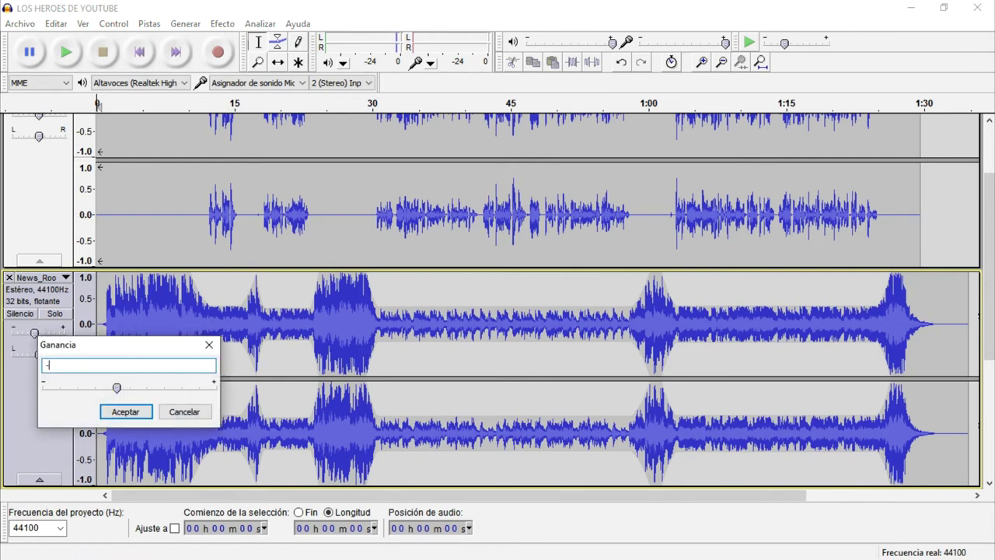
key(Return)
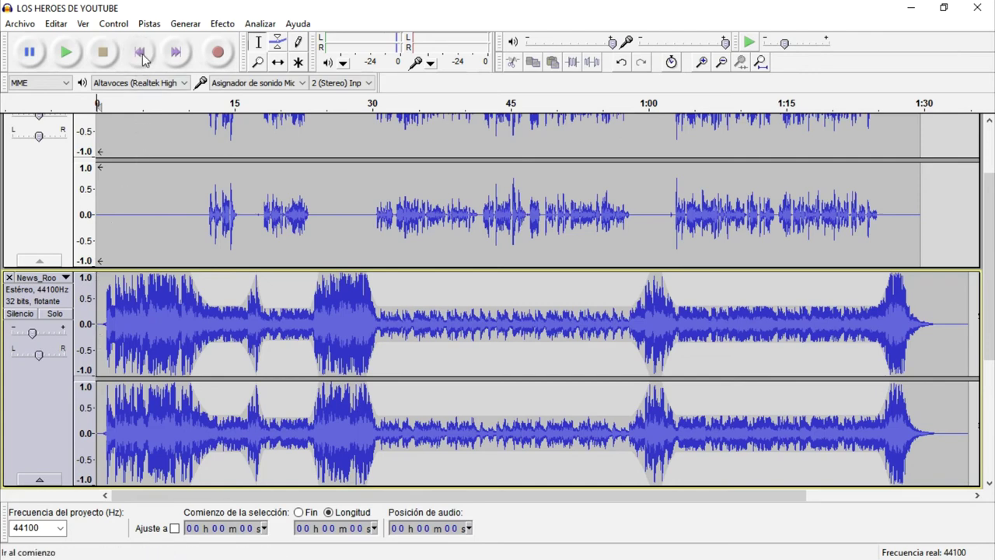
click(71, 57)
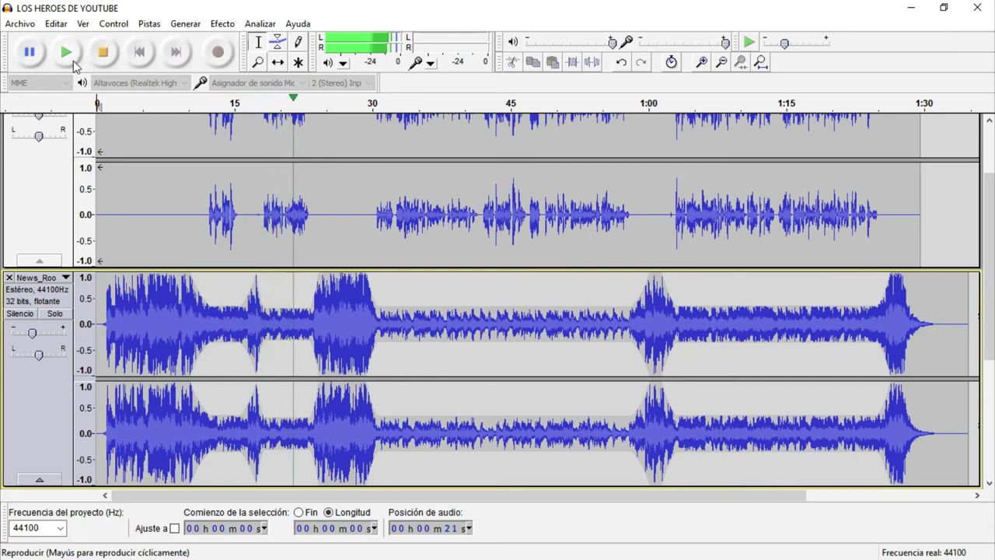
Set the gain of the News_Roo music track to -6 dB while the mix plays
double_click(33, 334)
text(-)
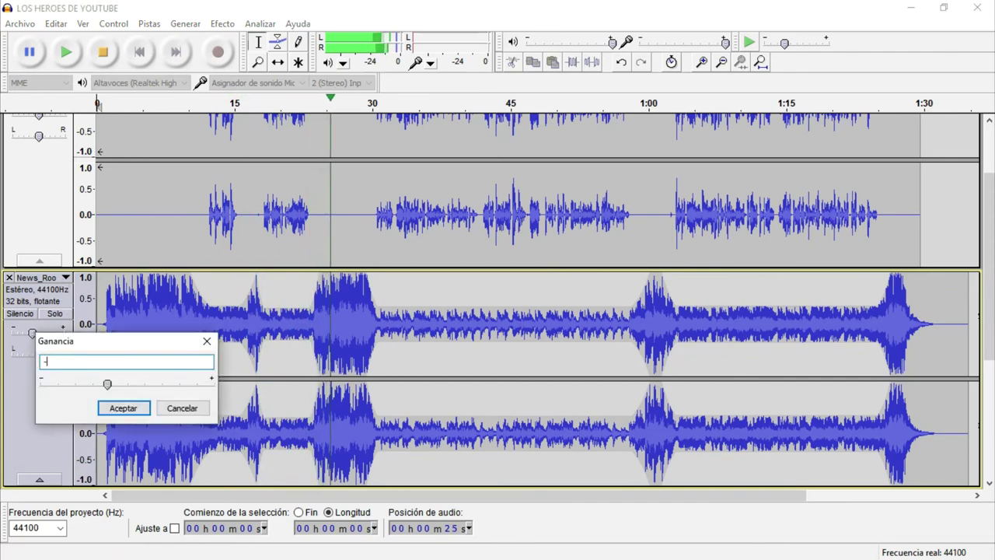
text(6)
key(Return)
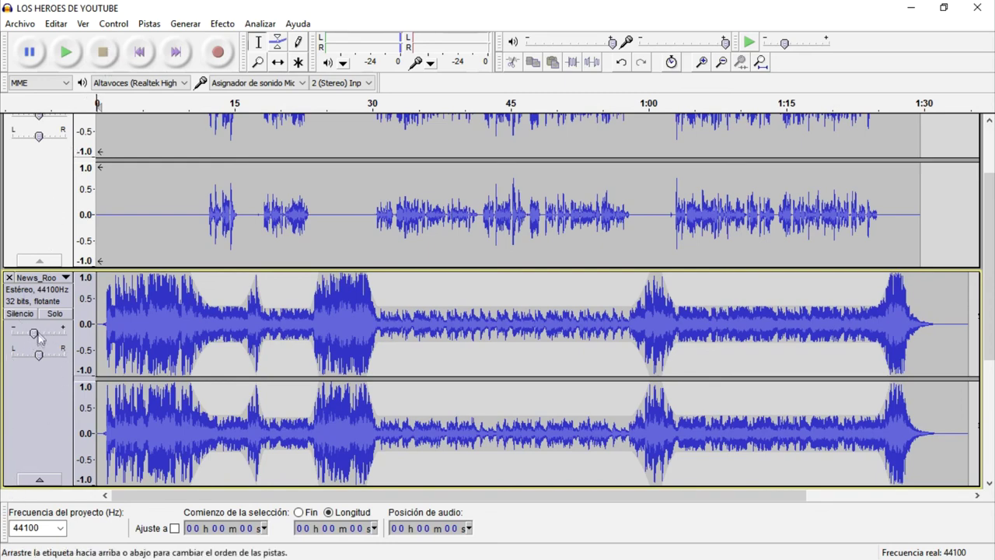
scroll(55, 300, up, 2)
scroll(58, 306, down, 2)
scroll(60, 291, up, 2)
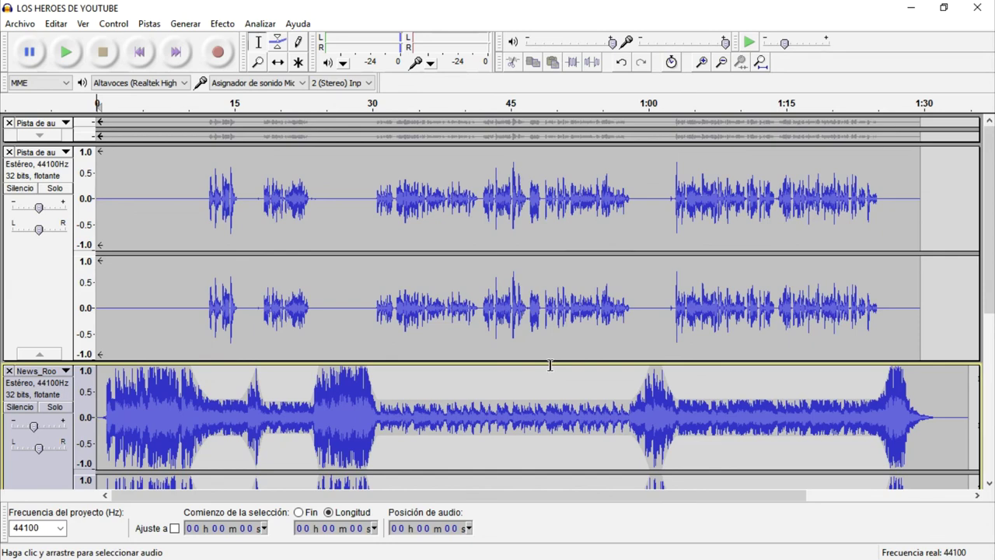
key(super)
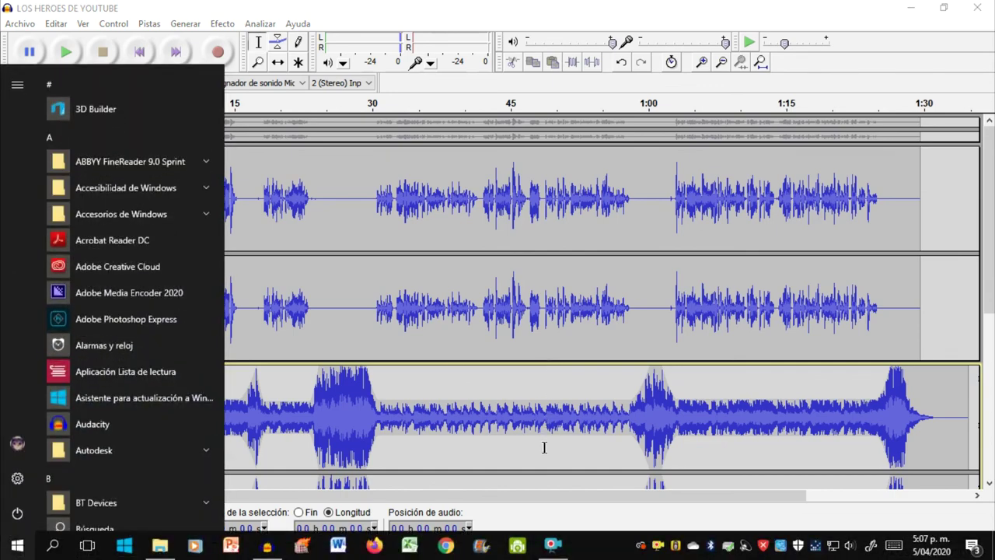
key(super)
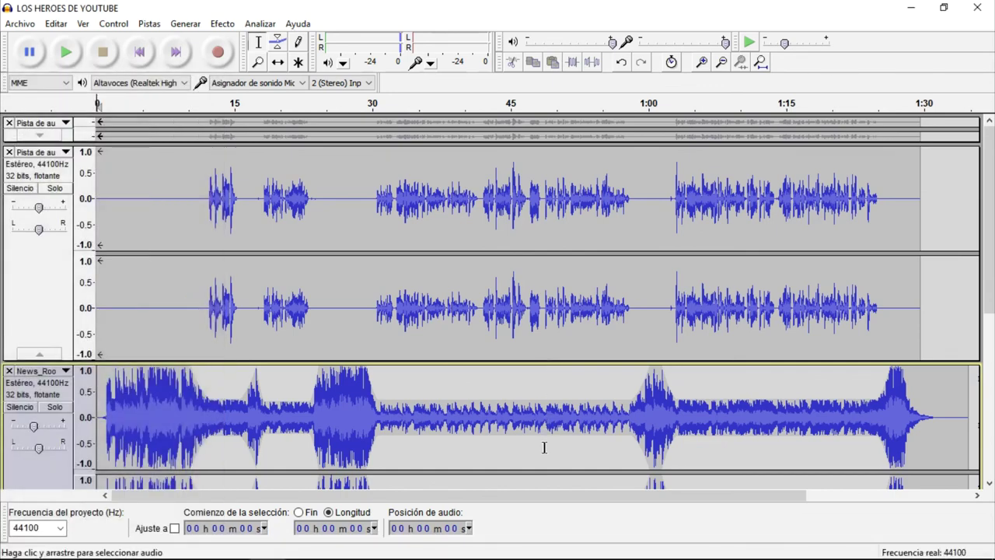